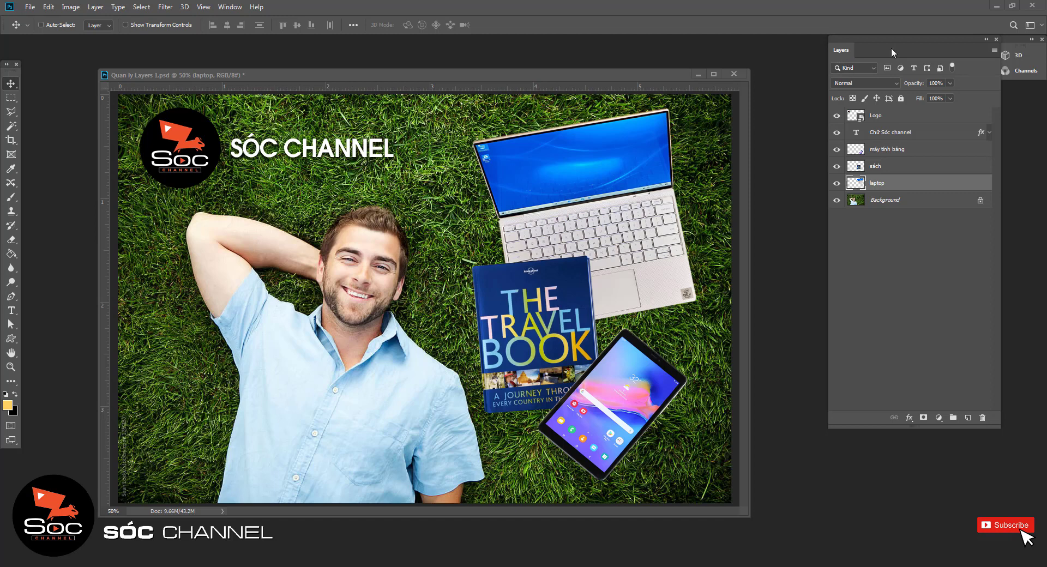
# Step: Re-dock the Layers panel further left, beside a new column of panel icons
pyautogui.click(231, 7)
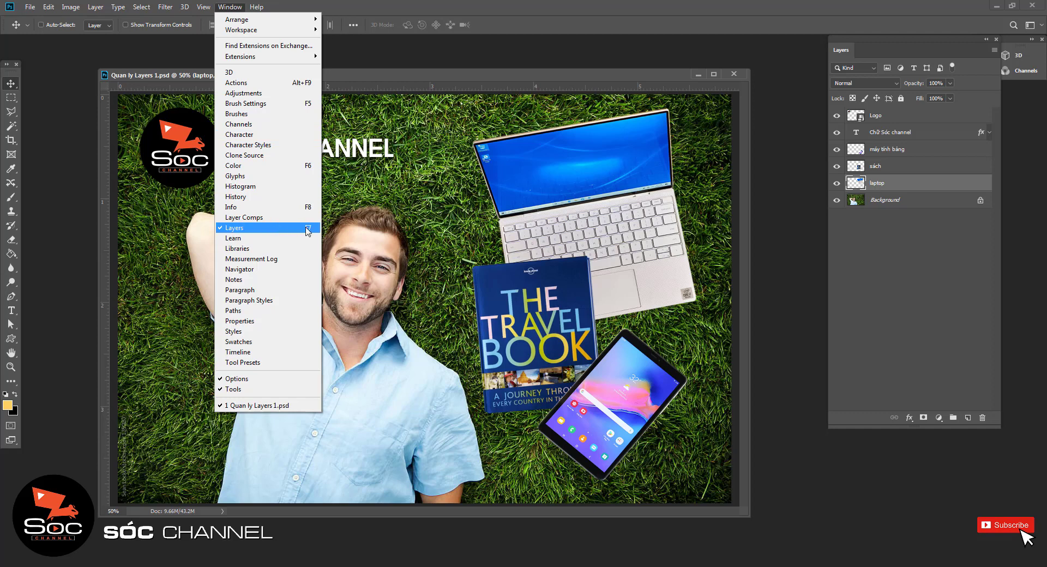
pyautogui.click(509, 77)
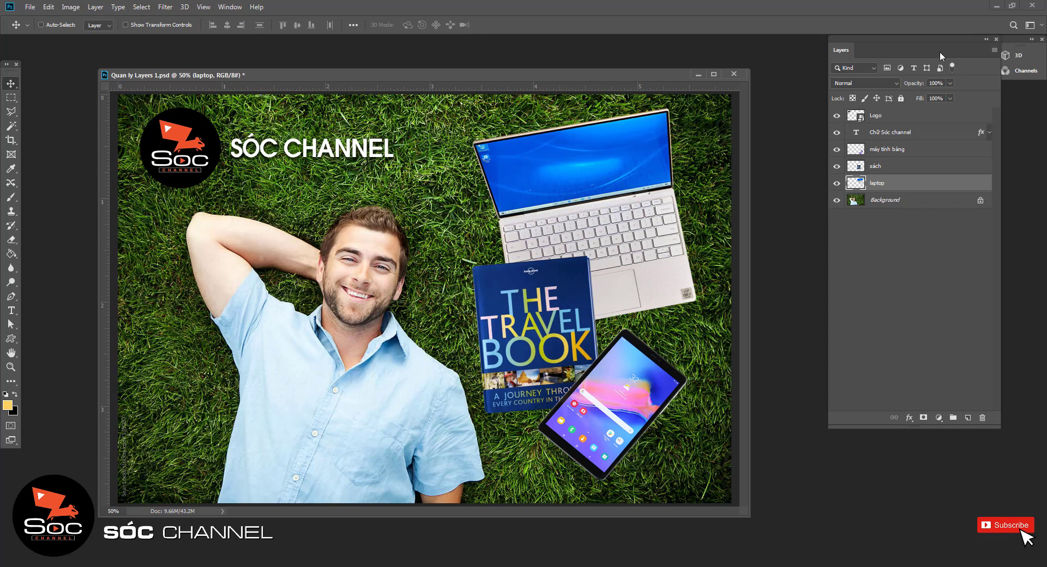
pyautogui.moveTo(940, 48)
pyautogui.mouseDown()
pyautogui.moveTo(155, 58)
pyautogui.moveTo(173, 399)
pyautogui.moveTo(757, 230)
pyautogui.moveTo(970, 309)
pyautogui.moveTo(896, 128)
pyautogui.moveTo(836, 100)
pyautogui.moveTo(905, 48)
pyautogui.mouseUp()
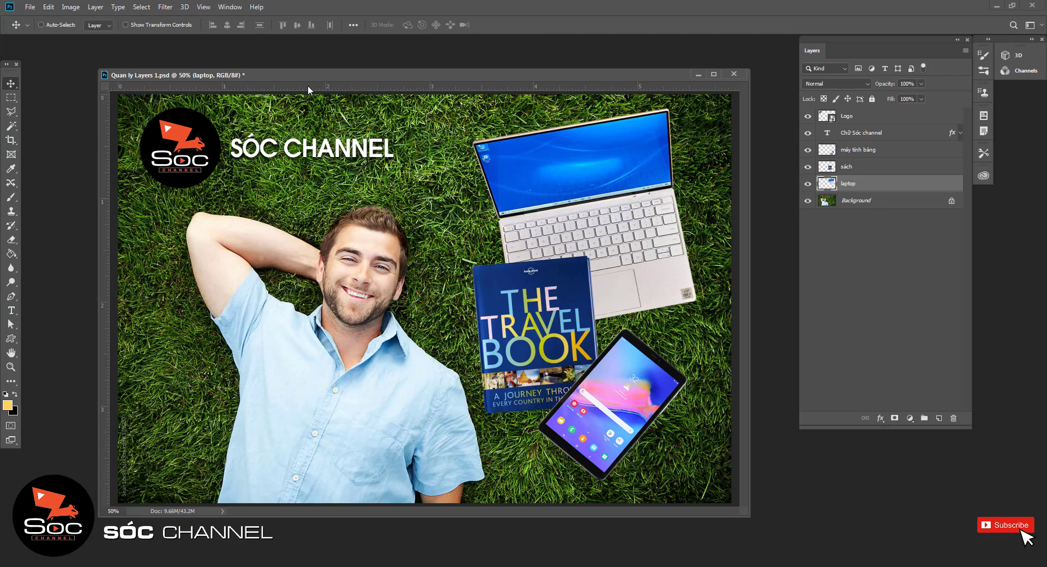
# Step: Open layer.jpg as a second document via File > Open
pyautogui.click(30, 6)
pyautogui.moveTo(48, 6)
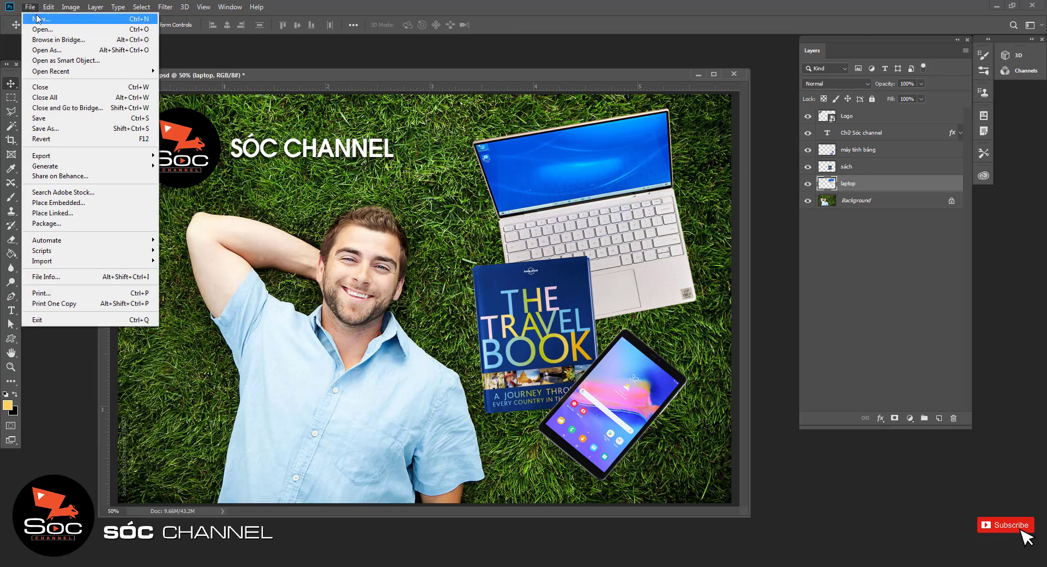
pyautogui.click(40, 30)
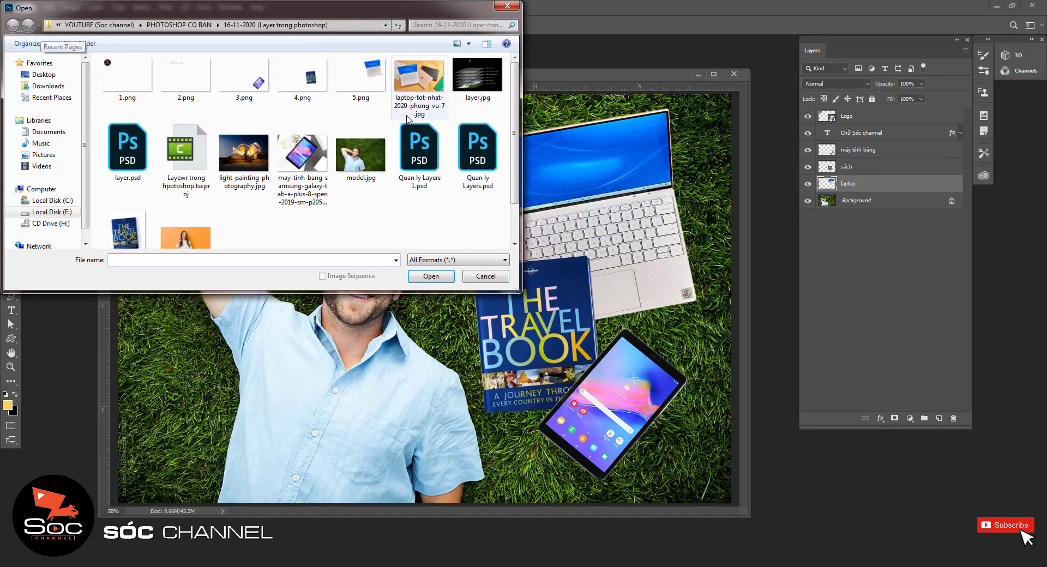
pyautogui.click(484, 87)
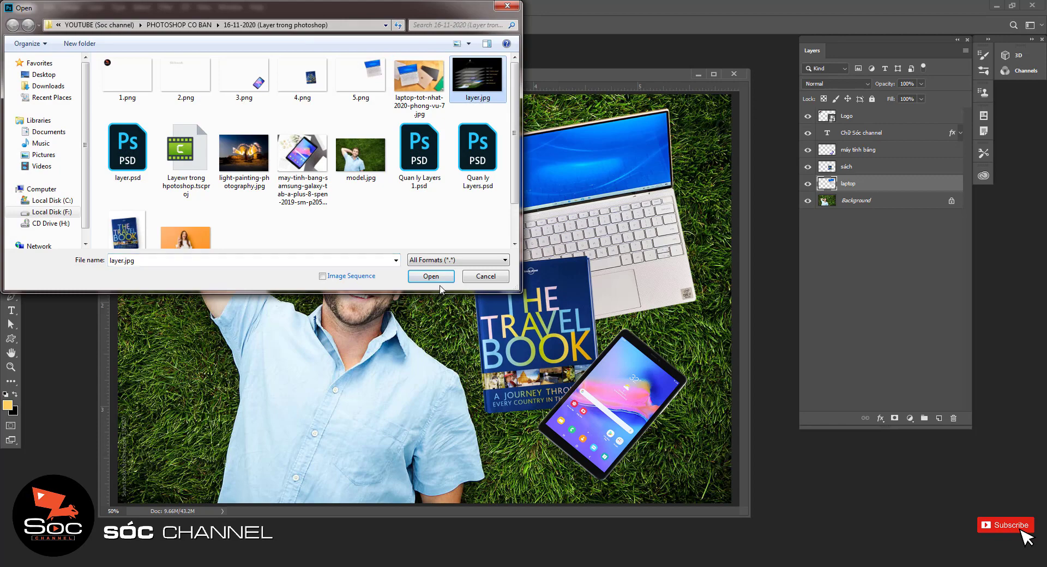
pyautogui.click(437, 277)
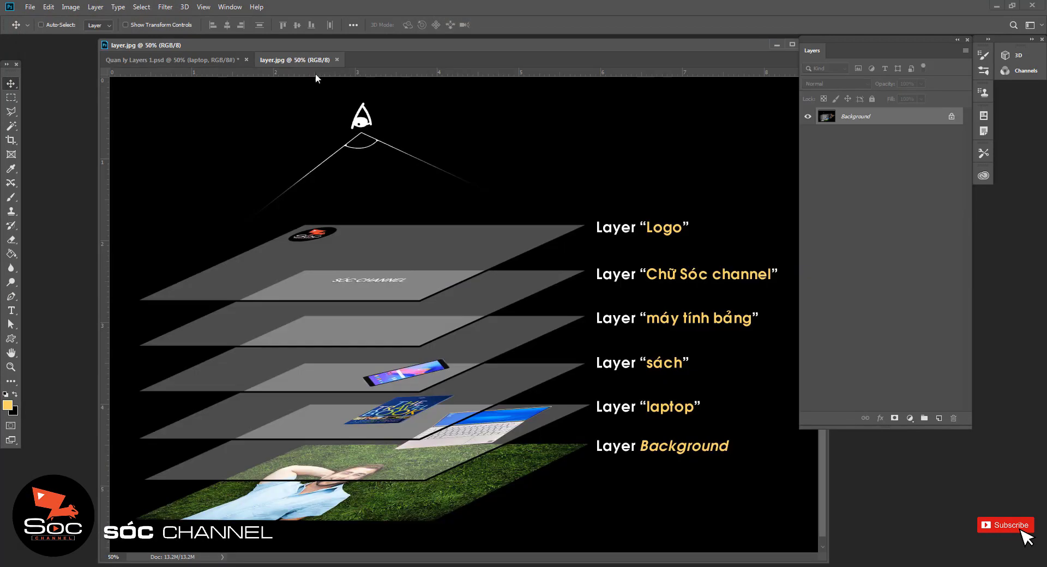
# Step: Float both documents and shrink and zoom out the composite window to fit the photo
pyautogui.moveTo(309, 60); pyautogui.dragTo(256, 201)
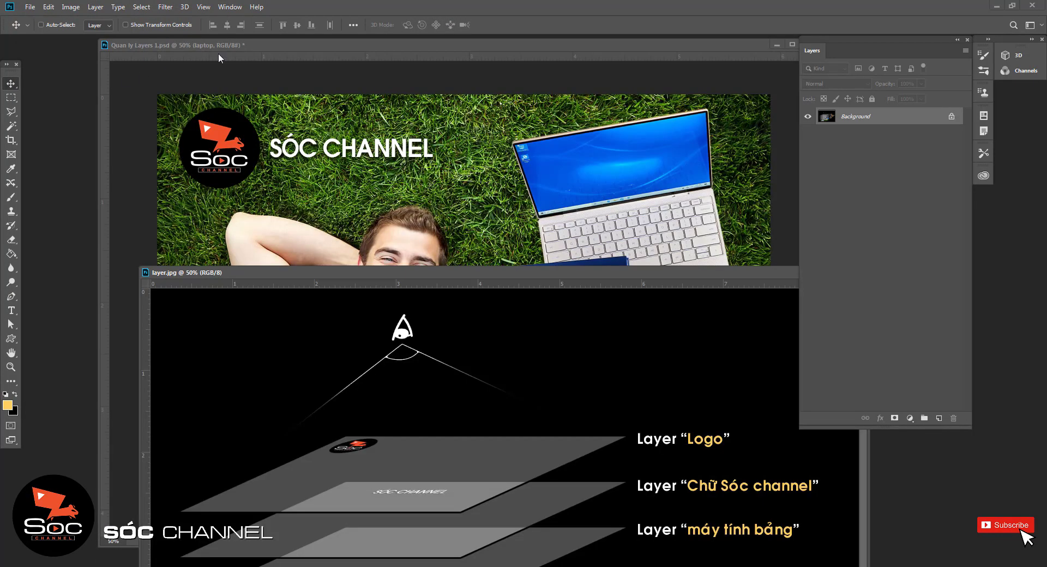
pyautogui.moveTo(169, 60); pyautogui.dragTo(195, 43)
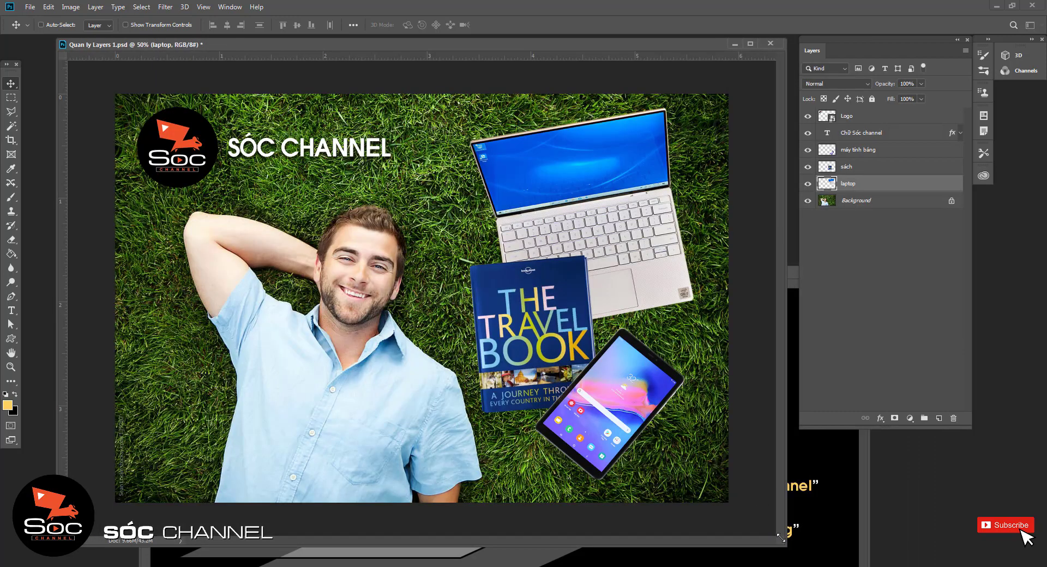
pyautogui.moveTo(781, 543); pyautogui.dragTo(557, 255)
pyautogui.hotkey('ctrl', '-')
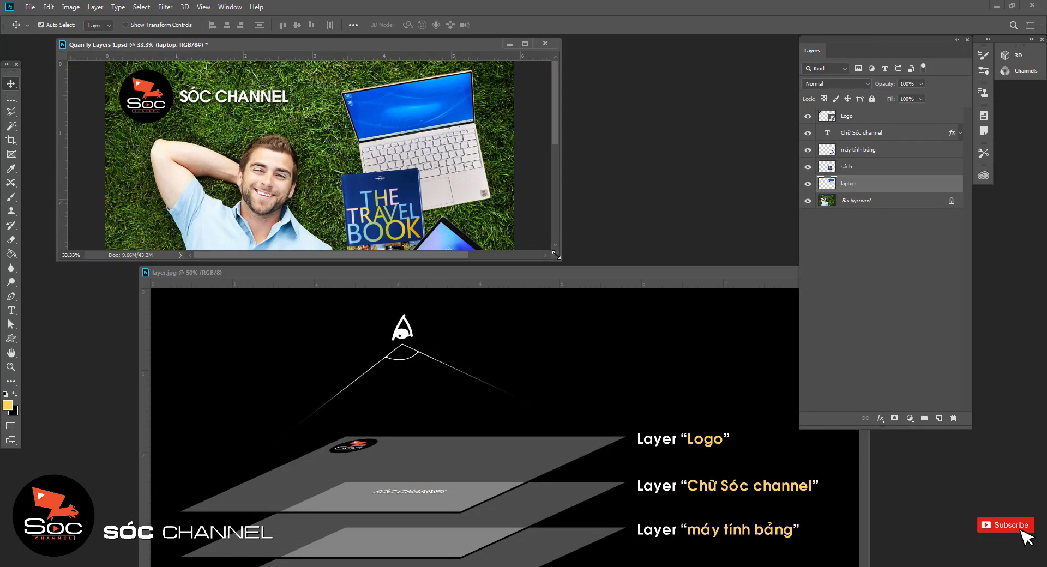
pyautogui.hotkey('ctrl', '-')
pyautogui.moveTo(554, 260)
pyautogui.mouseDown()
pyautogui.moveTo(551, 293)
pyautogui.moveTo(479, 300)
pyautogui.mouseUp()
pyautogui.moveTo(741, 306); pyautogui.dragTo(593, 306)
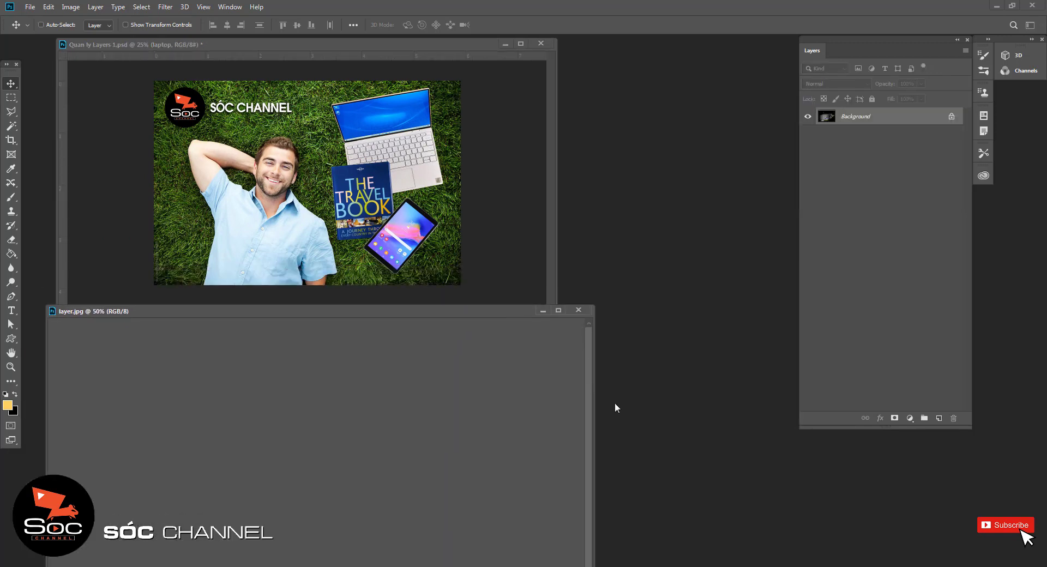
# Step: Zoom the layer.jpg diagram to 33.3% and place its smaller window below the composite
pyautogui.hotkey('ctrl', '-')
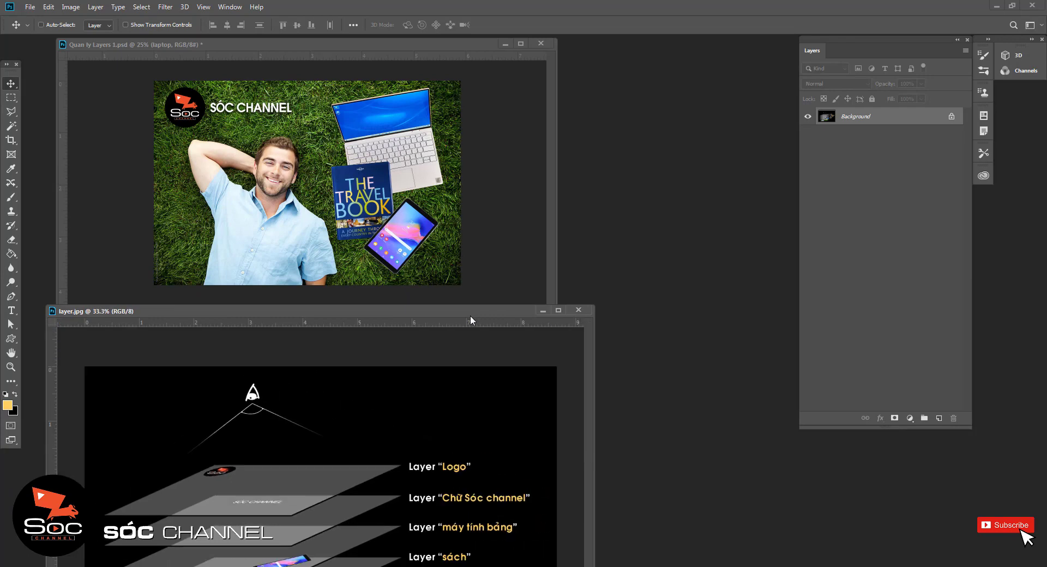
pyautogui.moveTo(470, 315); pyautogui.dragTo(478, 233)
pyautogui.moveTo(491, 229); pyautogui.dragTo(499, 146)
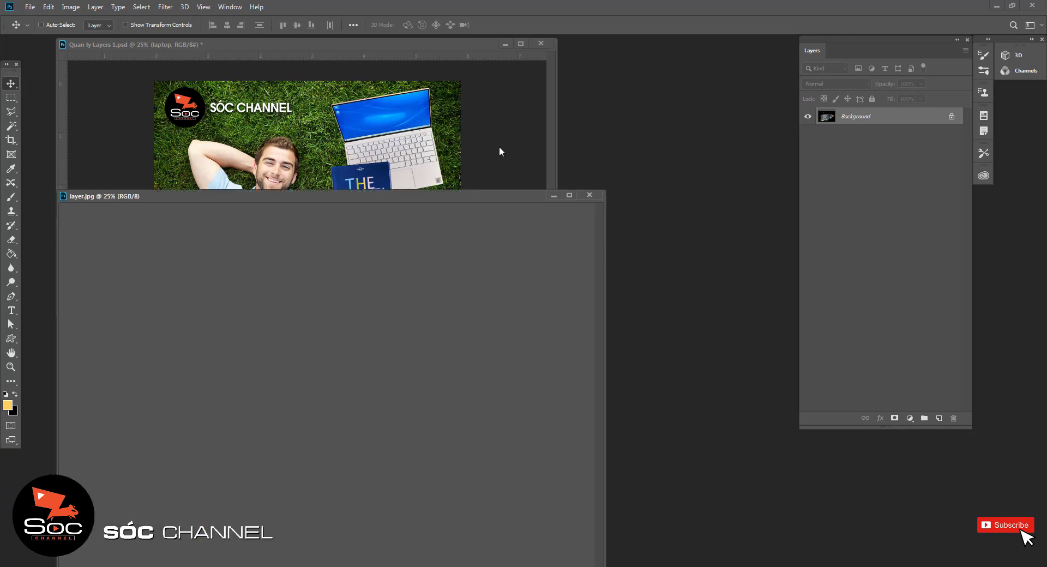
pyautogui.moveTo(606, 563); pyautogui.dragTo(540, 431)
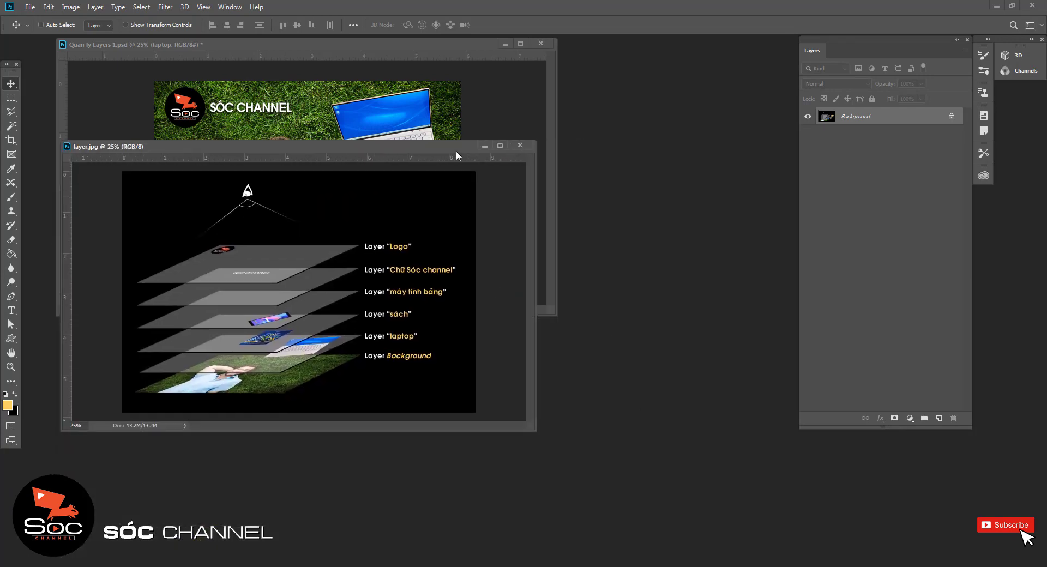
pyautogui.moveTo(455, 147)
pyautogui.mouseDown()
pyautogui.moveTo(472, 311)
pyautogui.moveTo(440, 309)
pyautogui.mouseUp()
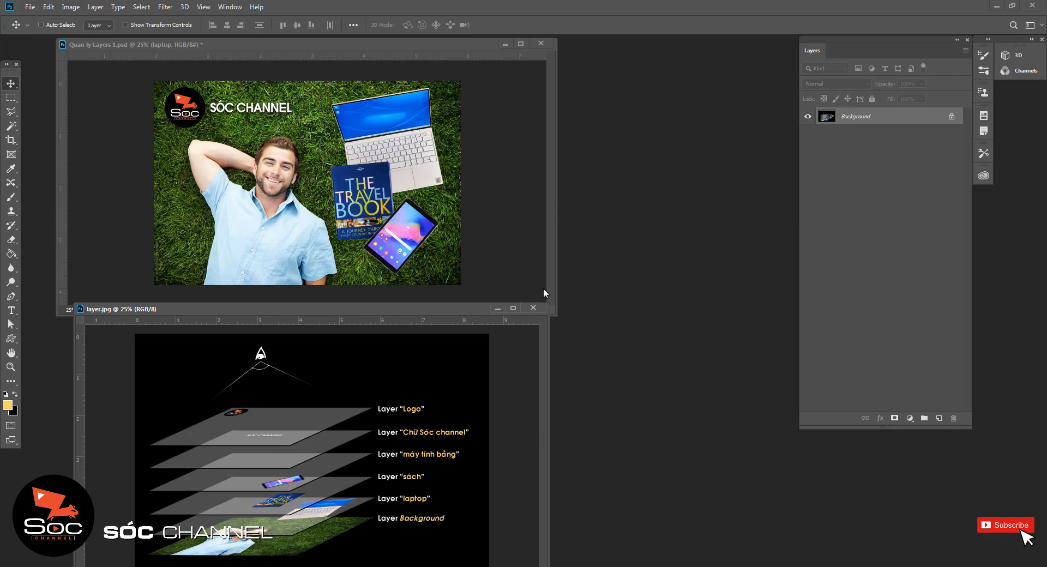
# Step: Resize and nudge the composite window to sit just above the diagram
pyautogui.click(553, 286)
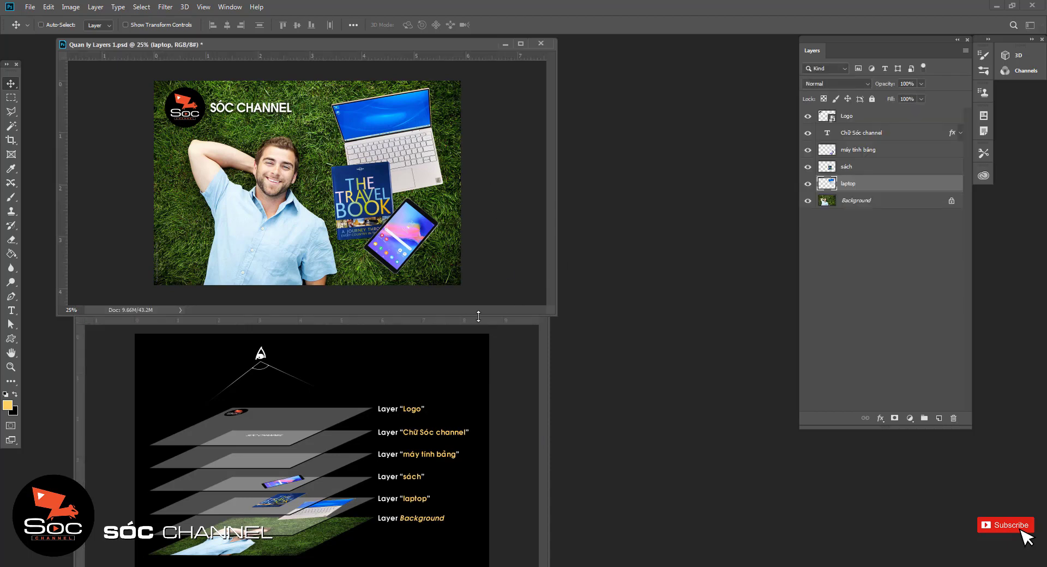
pyautogui.moveTo(545, 313); pyautogui.dragTo(548, 297)
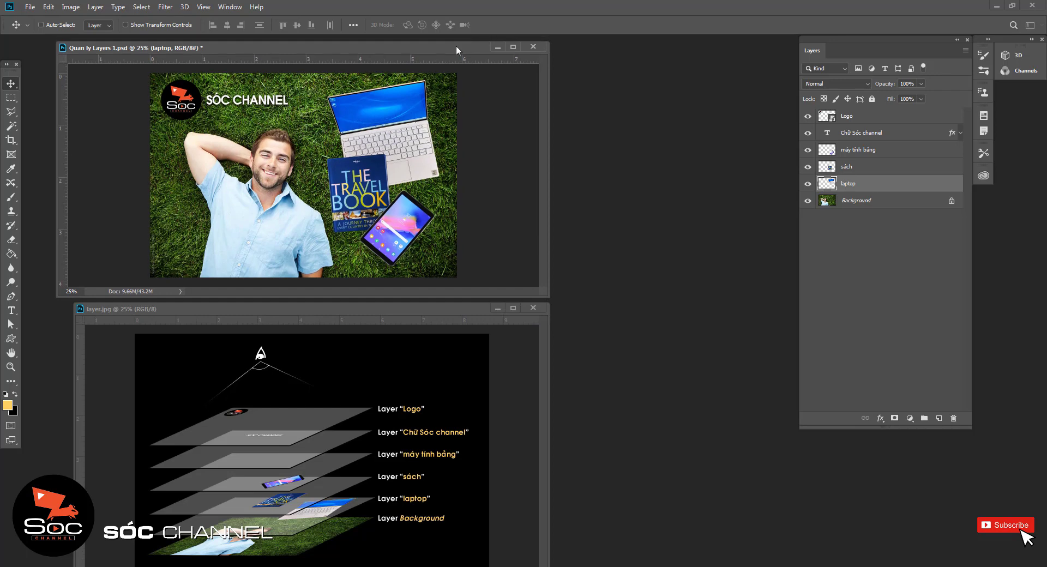
pyautogui.moveTo(456, 44); pyautogui.dragTo(462, 47)
pyautogui.moveTo(436, 304); pyautogui.dragTo(437, 301)
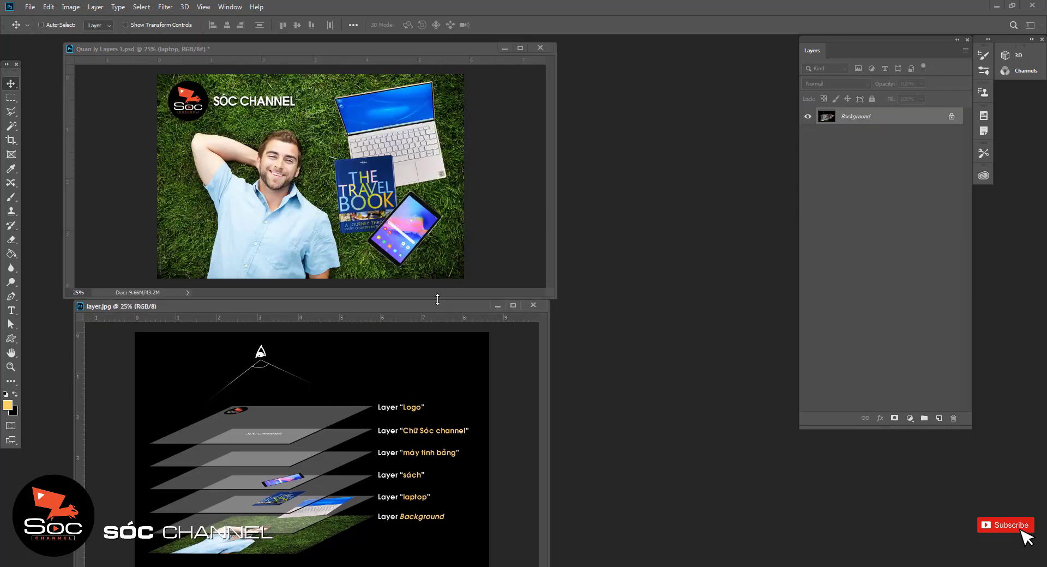
# Step: Switch between layer.jpg and Quan ly Layers 1.psd, ending with the PSD active
pyautogui.click(407, 50)
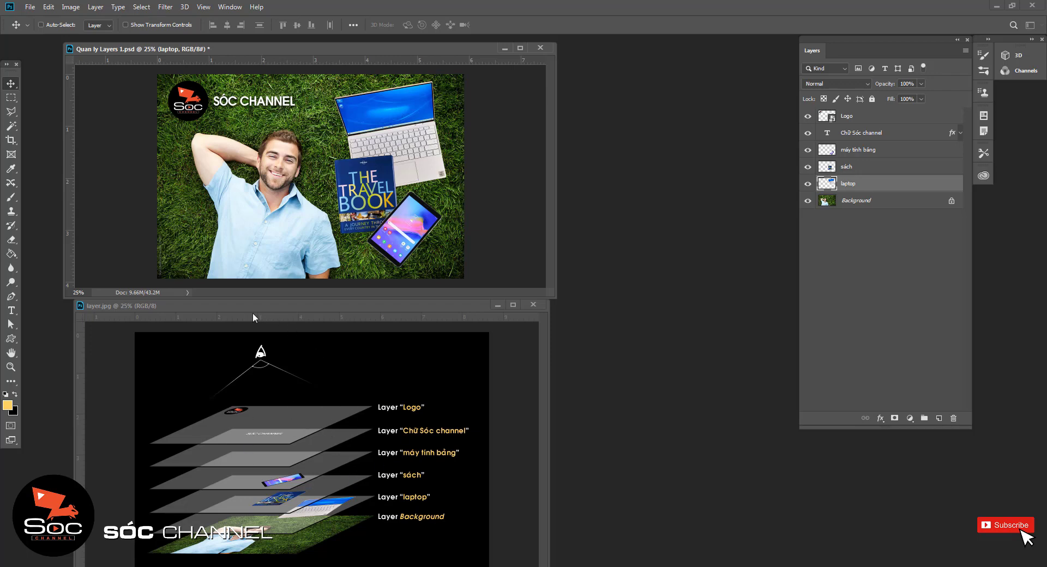
pyautogui.click(165, 305)
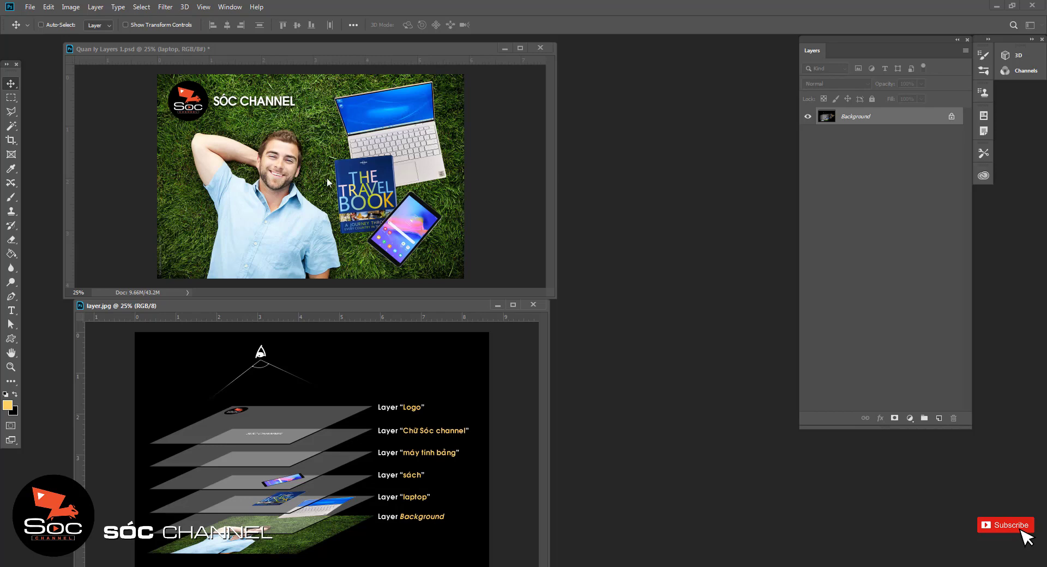
pyautogui.click(381, 50)
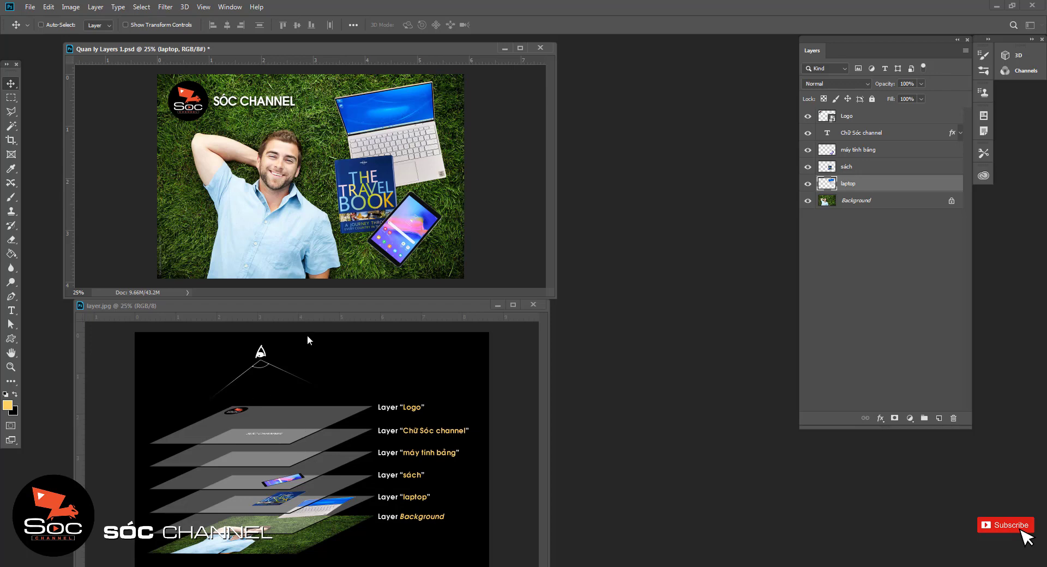
pyautogui.click(306, 307)
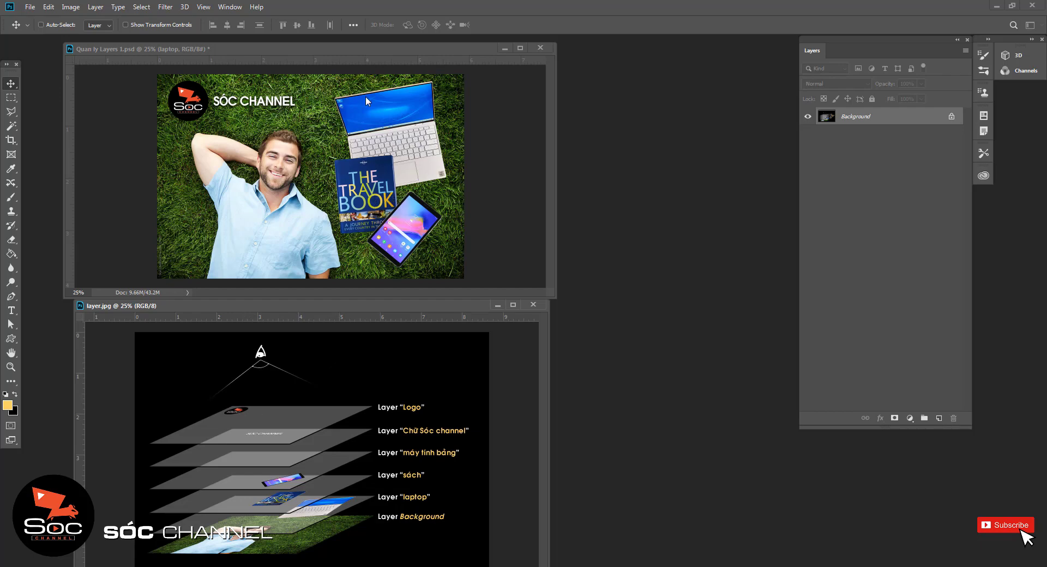
pyautogui.click(362, 49)
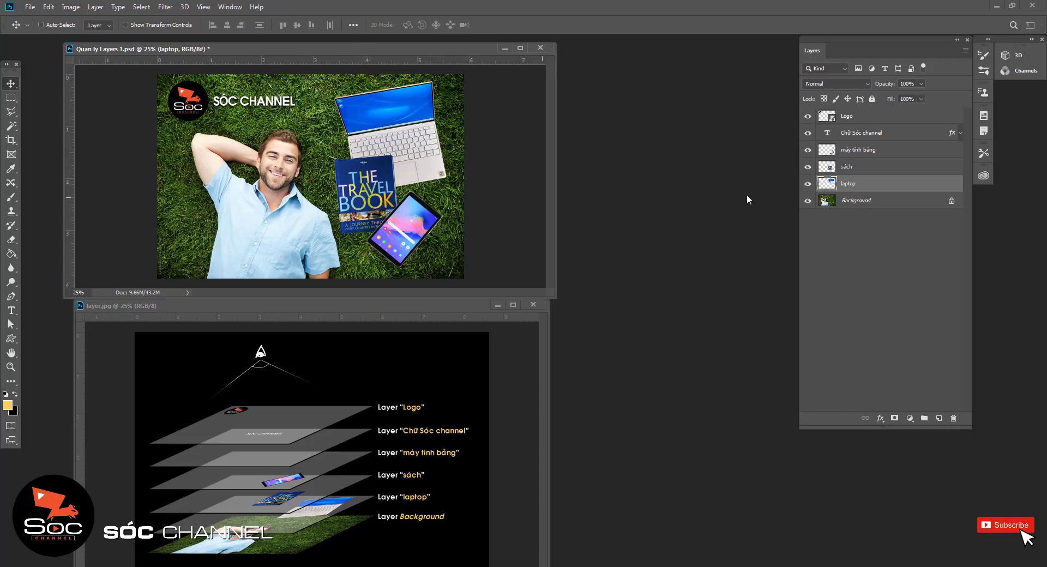
pyautogui.click(848, 171)
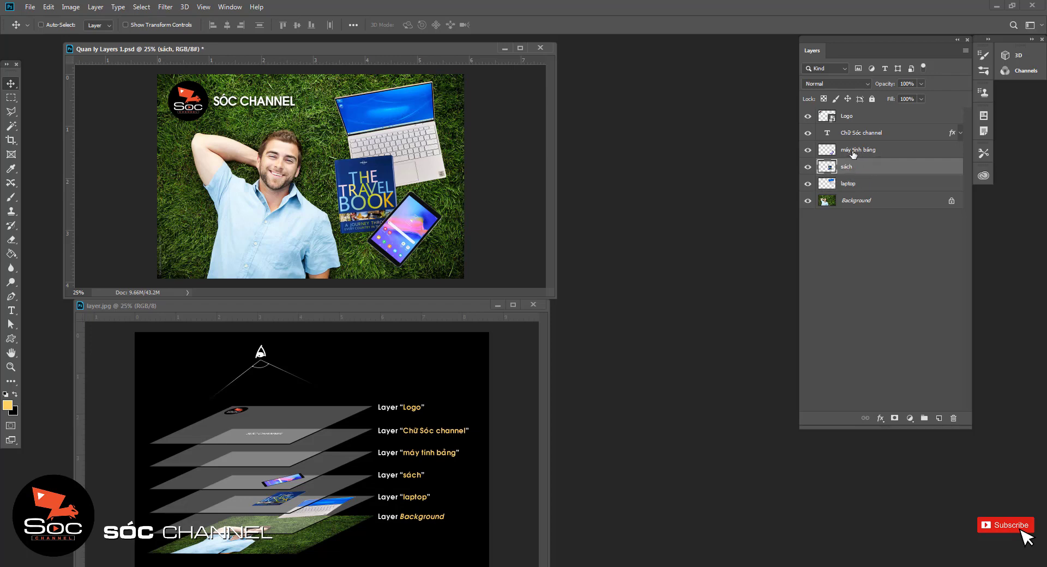
pyautogui.click(854, 155)
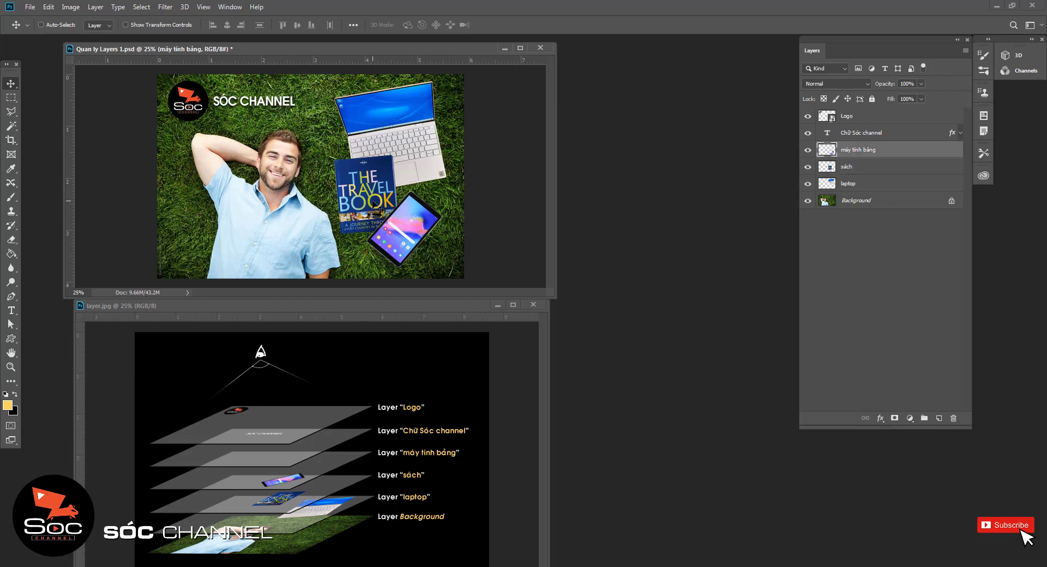
pyautogui.click(852, 185)
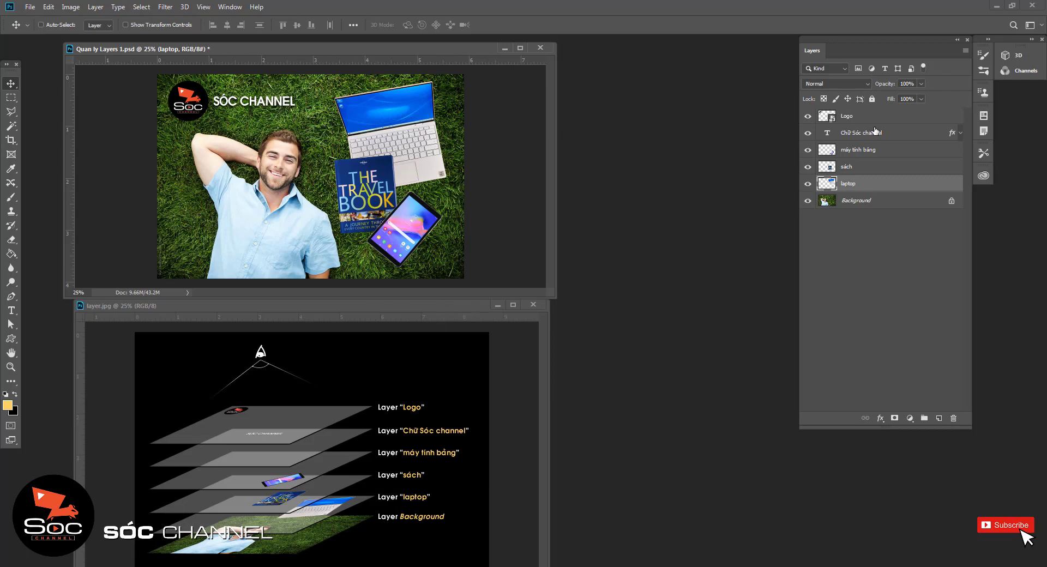
# Step: Float the Layers panel, close layer.jpg, and dock the PSD as a tab zoomed to 50%
pyautogui.moveTo(889, 51); pyautogui.dragTo(661, 61)
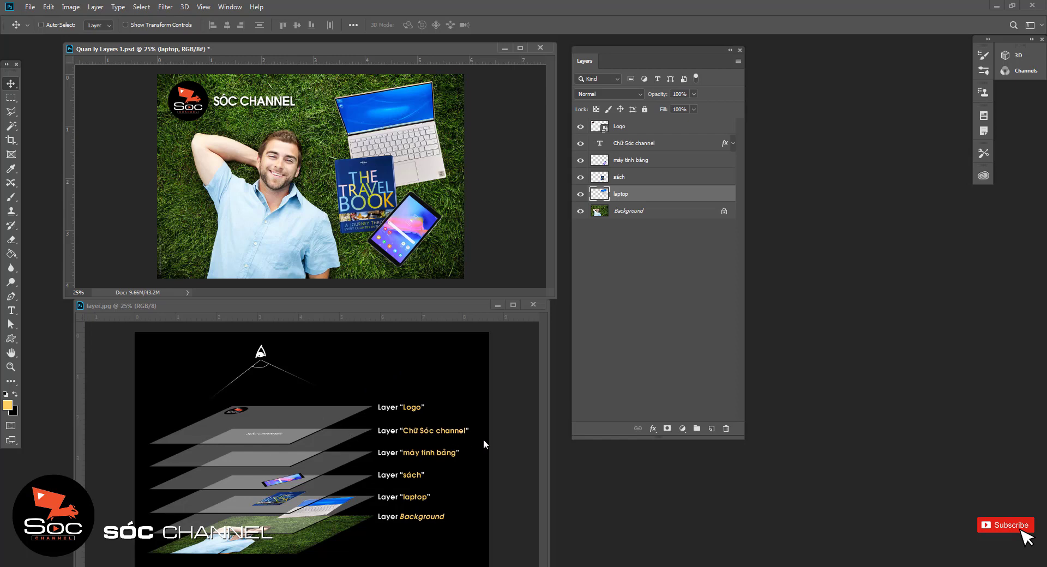
pyautogui.click(523, 349)
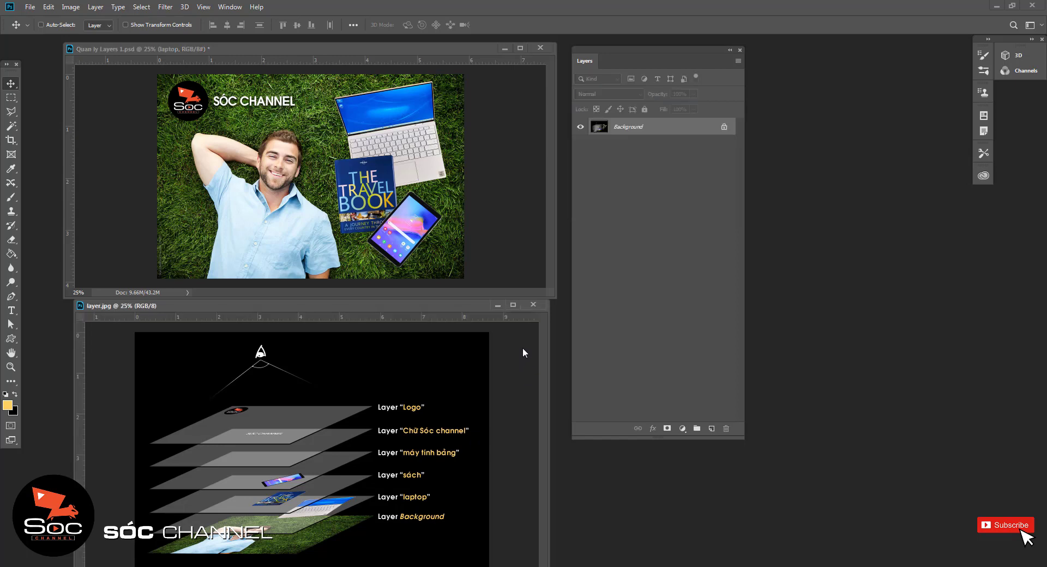
pyautogui.click(534, 305)
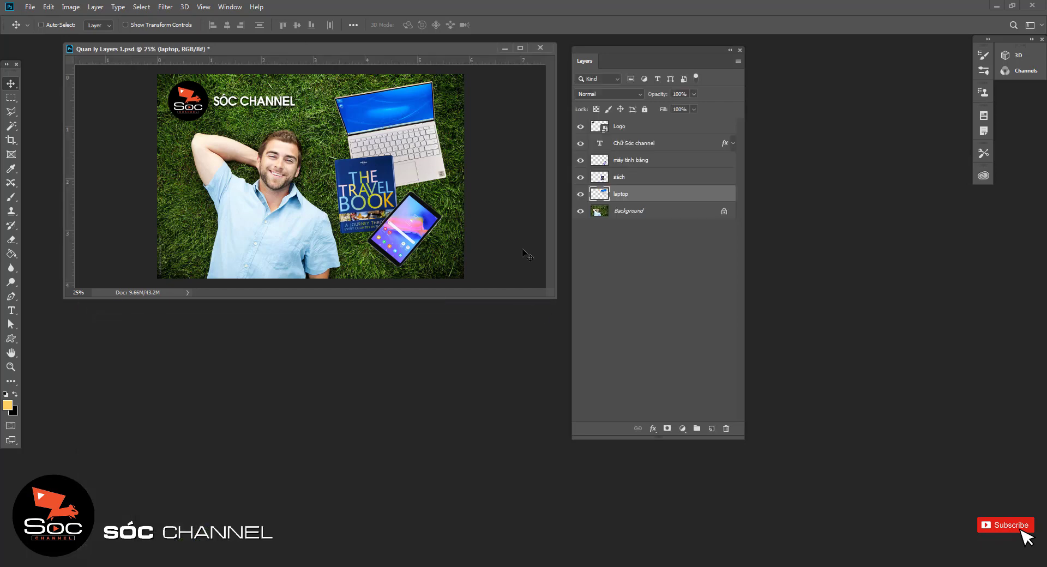
pyautogui.moveTo(228, 51); pyautogui.dragTo(218, 37)
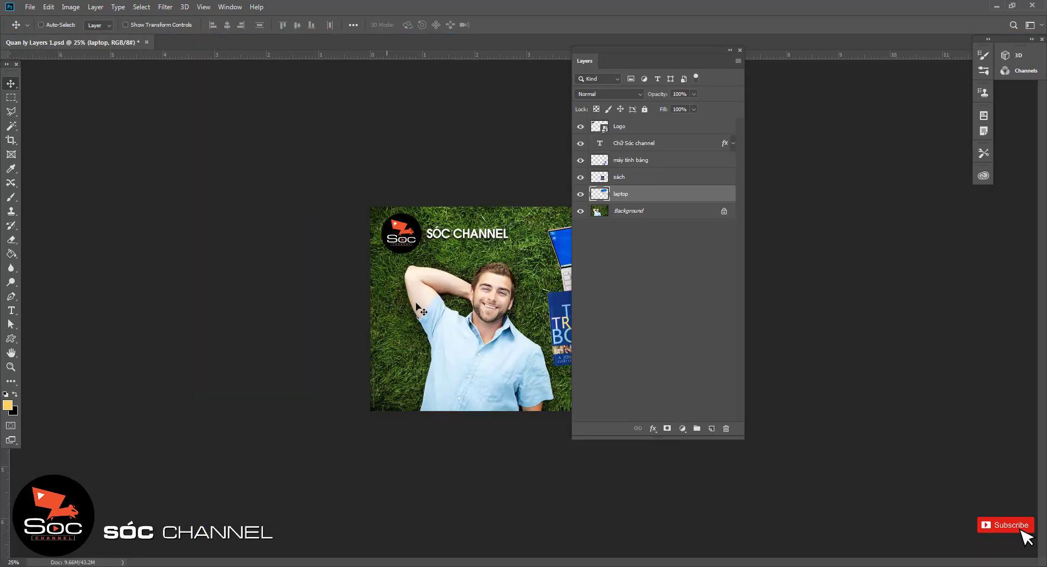
pyautogui.hotkey('ctrl', '+')
pyautogui.hotkey('ctrl', '+')
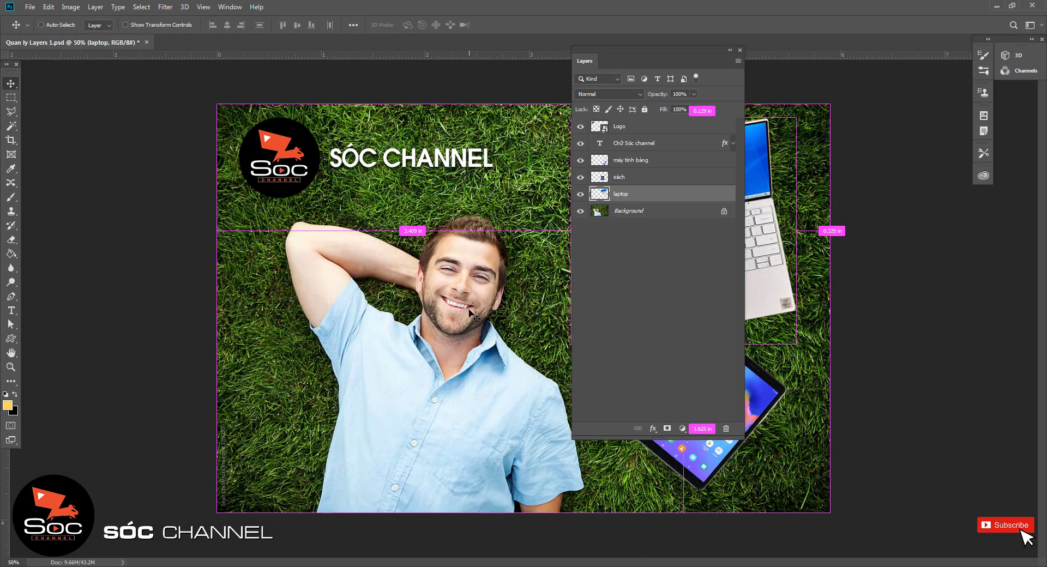
# Step: Drag the floating Layers panel right, off the laptop, book and tablet
pyautogui.moveTo(590, 64)
pyautogui.mouseDown()
pyautogui.moveTo(848, 75)
pyautogui.moveTo(846, 53)
pyautogui.mouseUp()
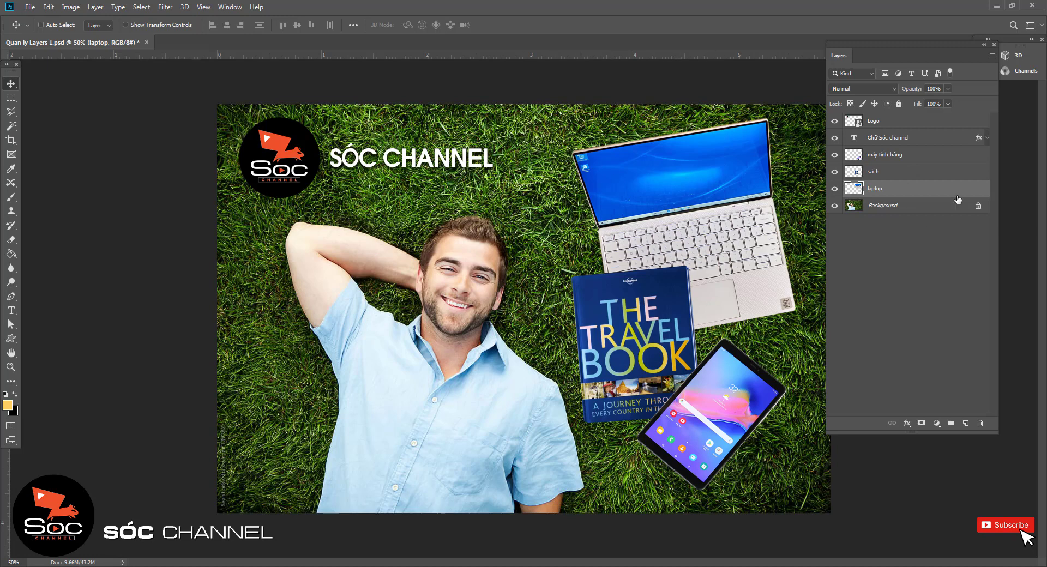
# Step: Select the sách layer and move the travel book between the laptop and the tablet
pyautogui.click(881, 175)
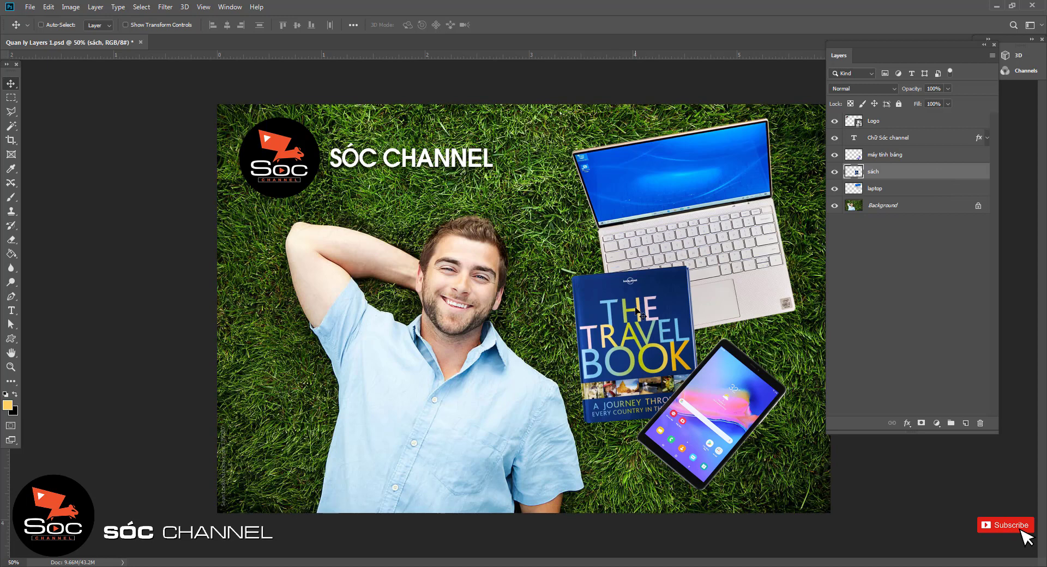
pyautogui.moveTo(638, 297)
pyautogui.mouseDown()
pyautogui.moveTo(428, 220)
pyautogui.moveTo(638, 262)
pyautogui.moveTo(300, 166)
pyautogui.moveTo(309, 145)
pyautogui.moveTo(397, 208)
pyautogui.mouseUp()
pyautogui.moveTo(394, 252); pyautogui.dragTo(631, 336)
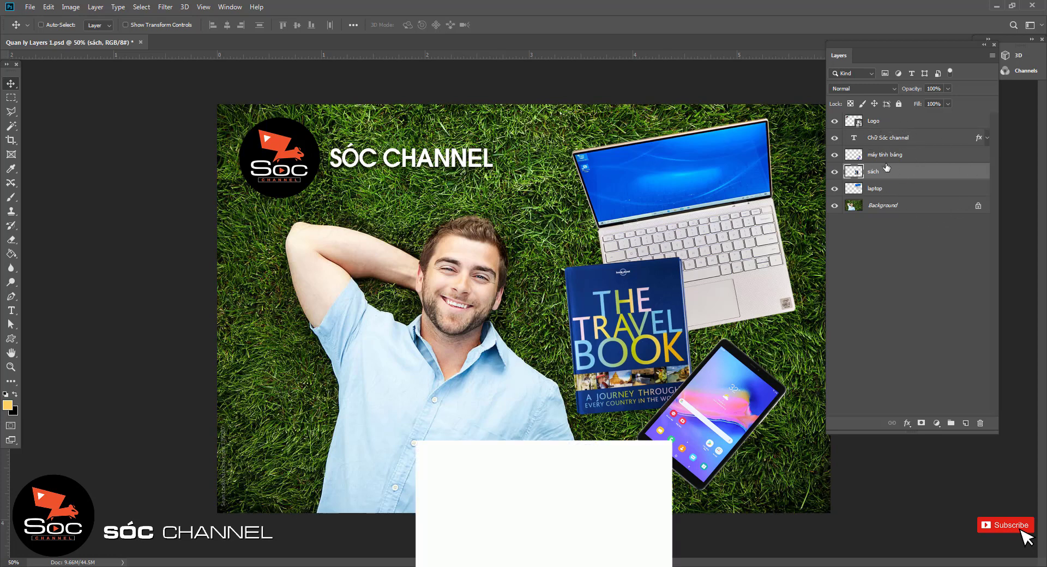
pyautogui.click(882, 188)
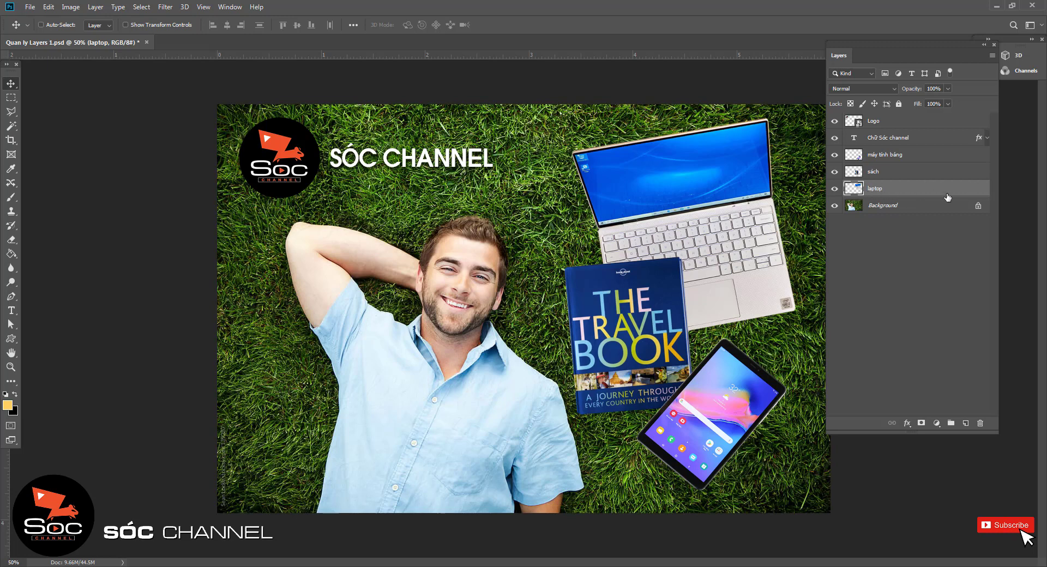
# Step: Rename the laptop layer to 'máy tính', rechecking it via Layer > Rename Layer
pyautogui.doubleClick(874, 189)
pyautogui.write('may tí')
pyautogui.write('nh')
pyautogui.press('Return')
pyautogui.click(95, 8)
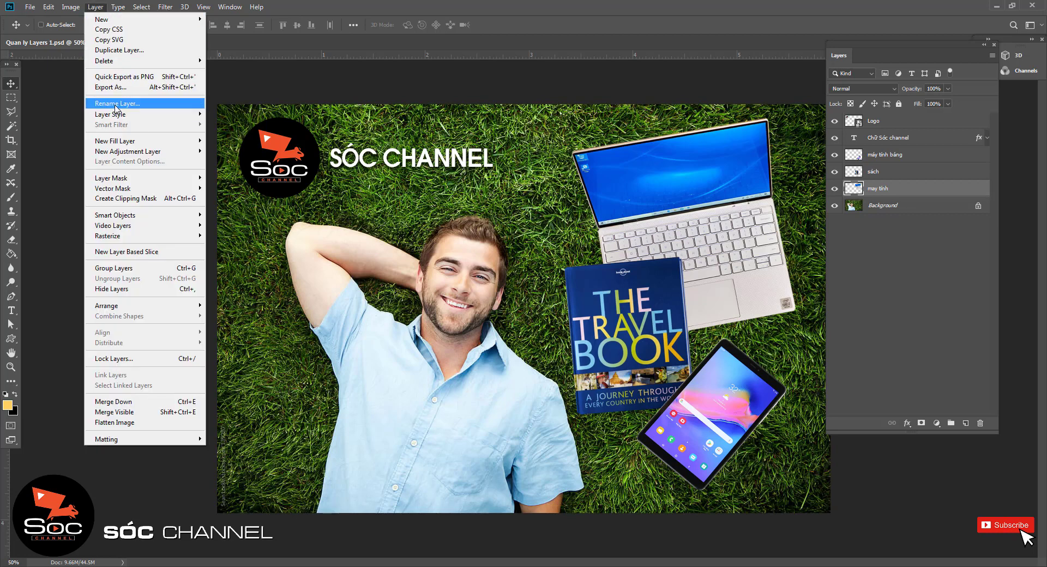
pyautogui.click(115, 103)
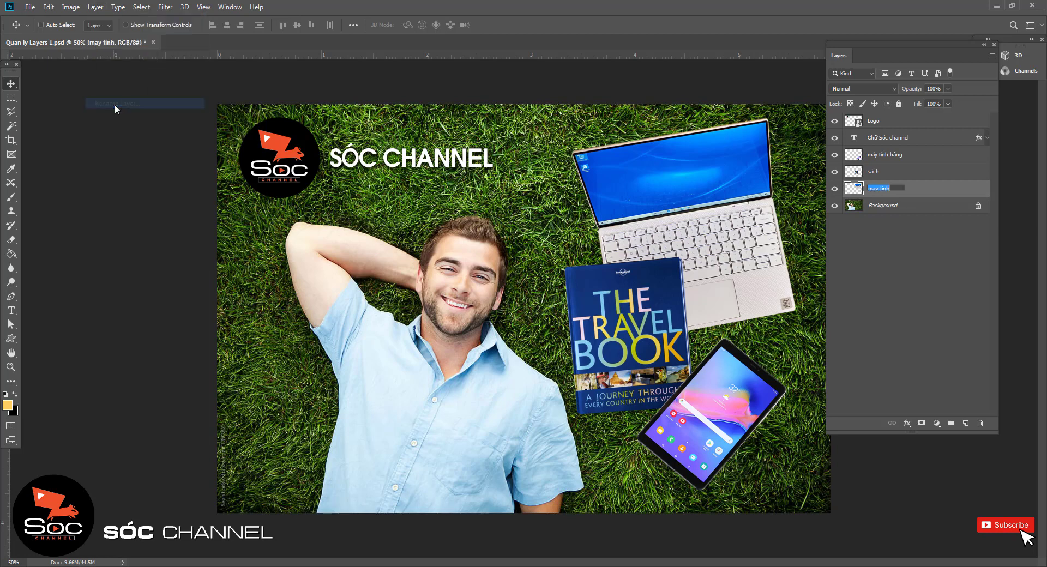
pyautogui.click(892, 188)
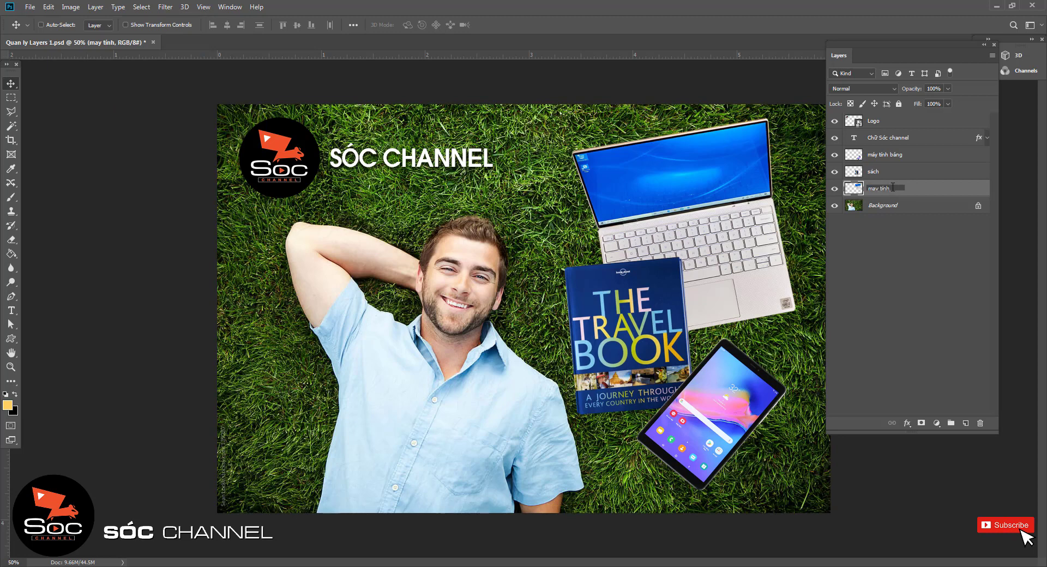
pyautogui.click(941, 282)
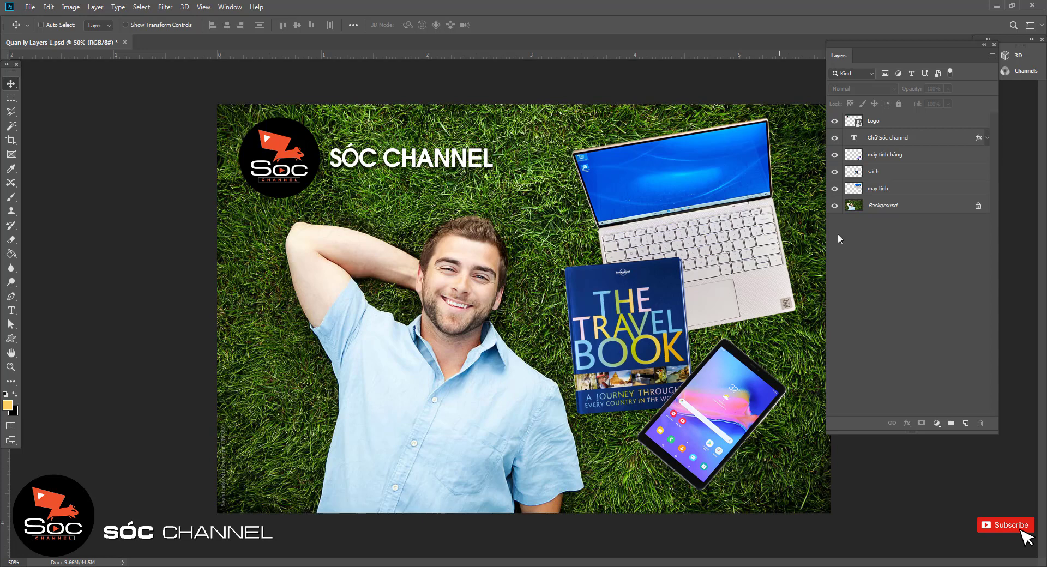
pyautogui.click(880, 174)
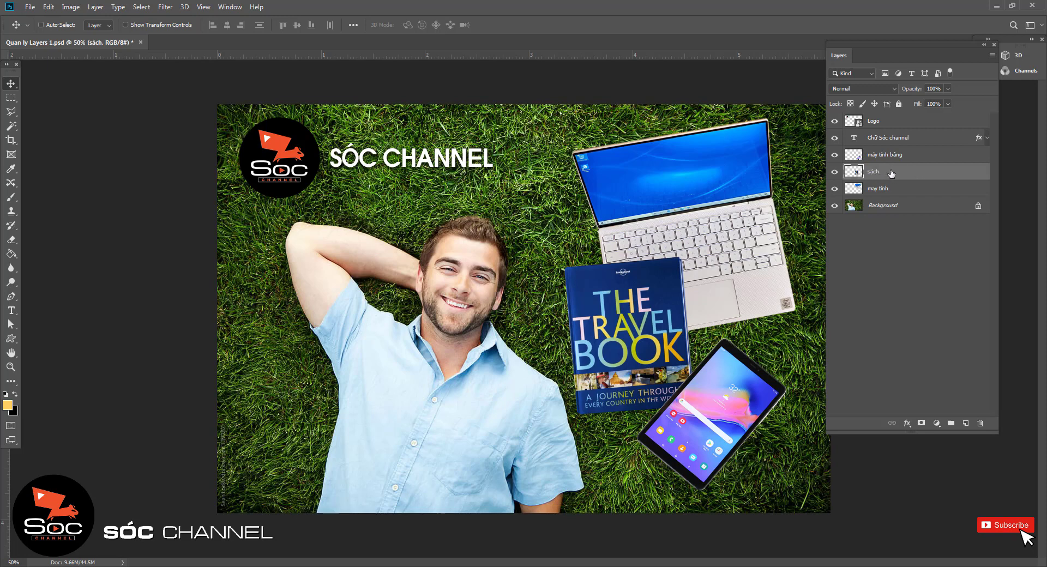
pyautogui.moveTo(917, 171); pyautogui.dragTo(912, 148)
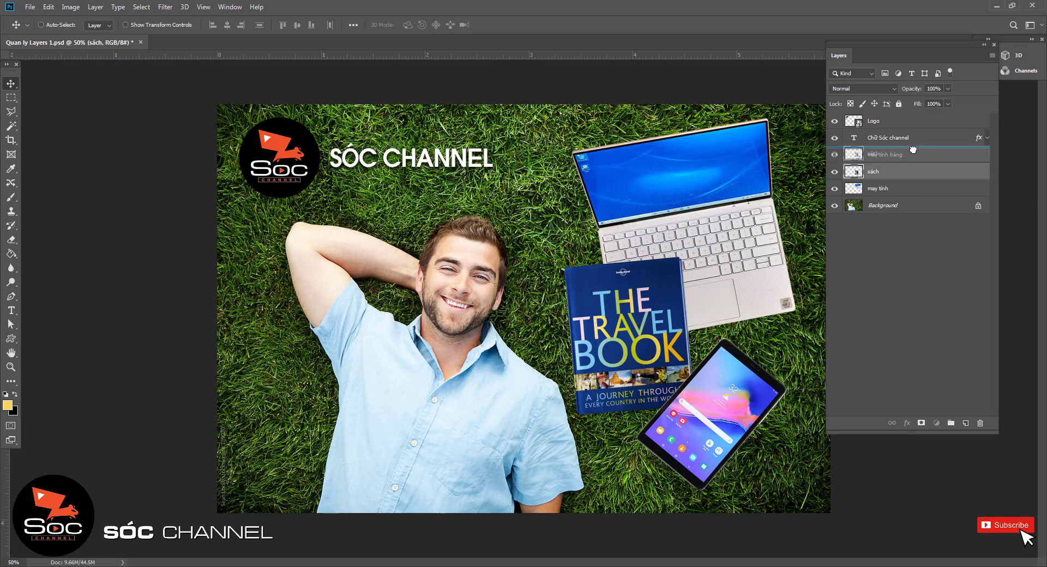
pyautogui.moveTo(913, 147); pyautogui.dragTo(906, 146)
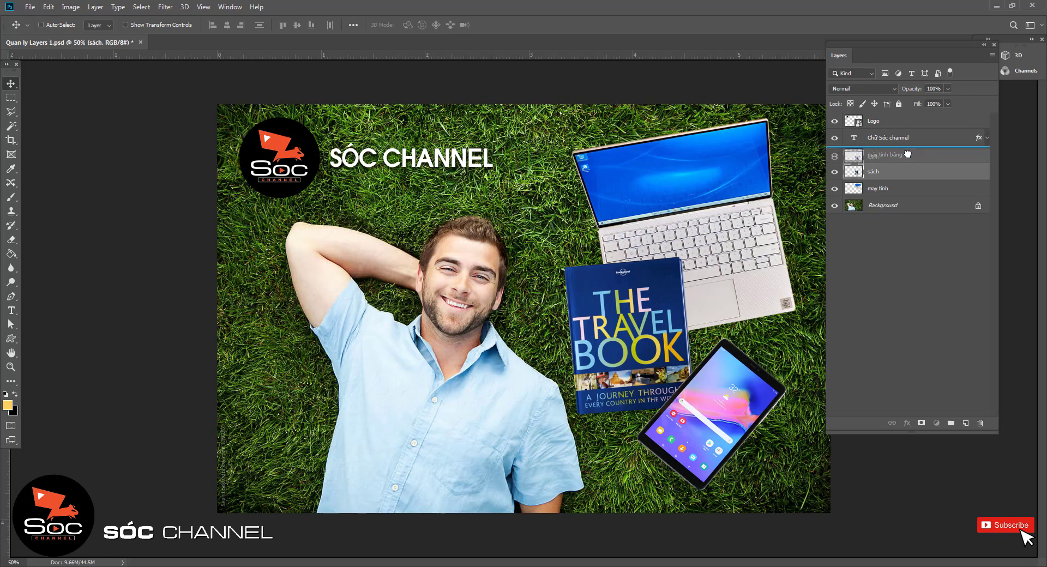
pyautogui.moveTo(907, 146); pyautogui.dragTo(907, 150)
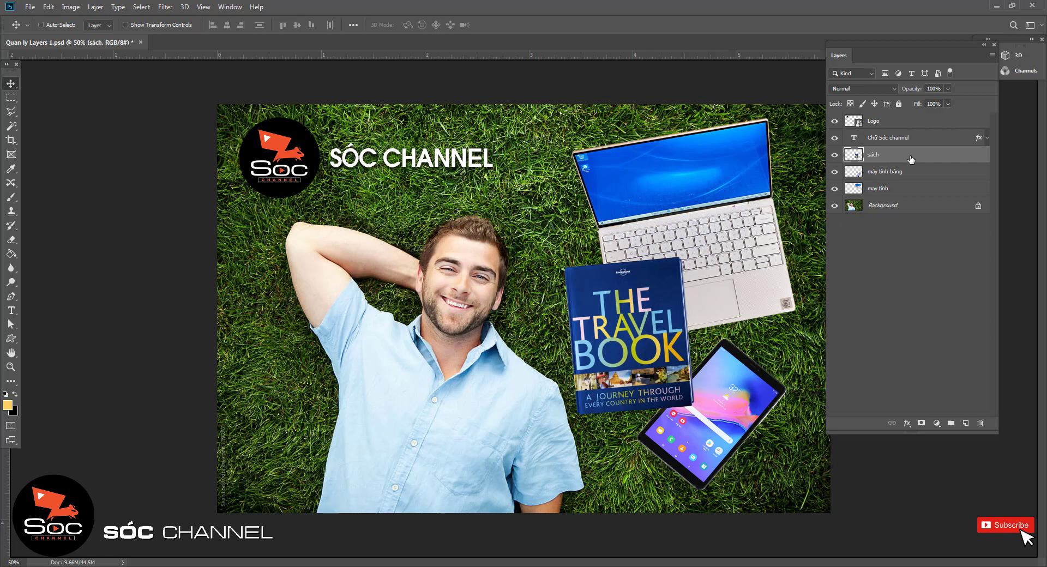
pyautogui.moveTo(909, 157); pyautogui.dragTo(905, 138)
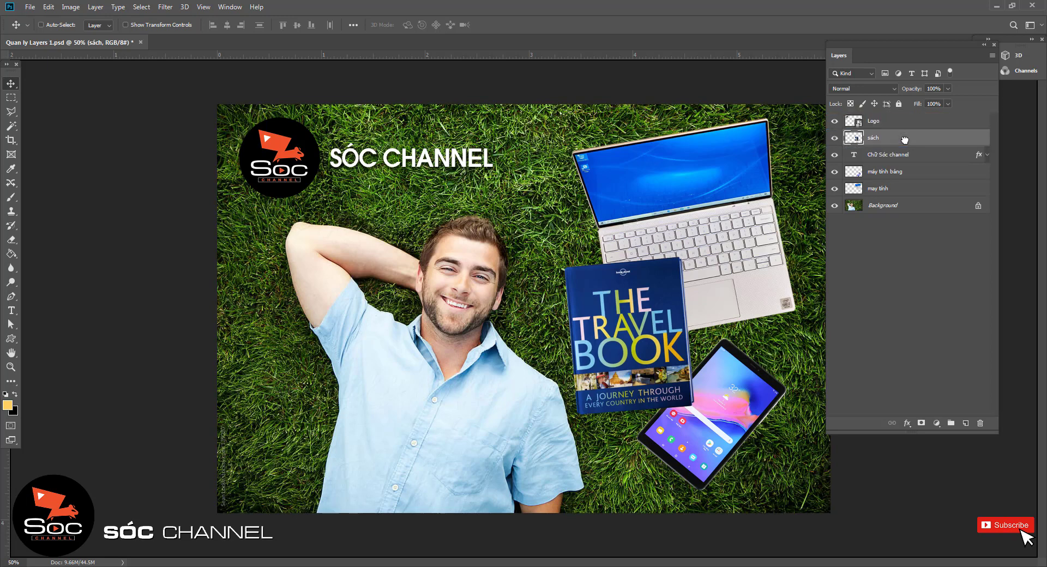
pyautogui.moveTo(905, 140); pyautogui.dragTo(906, 196)
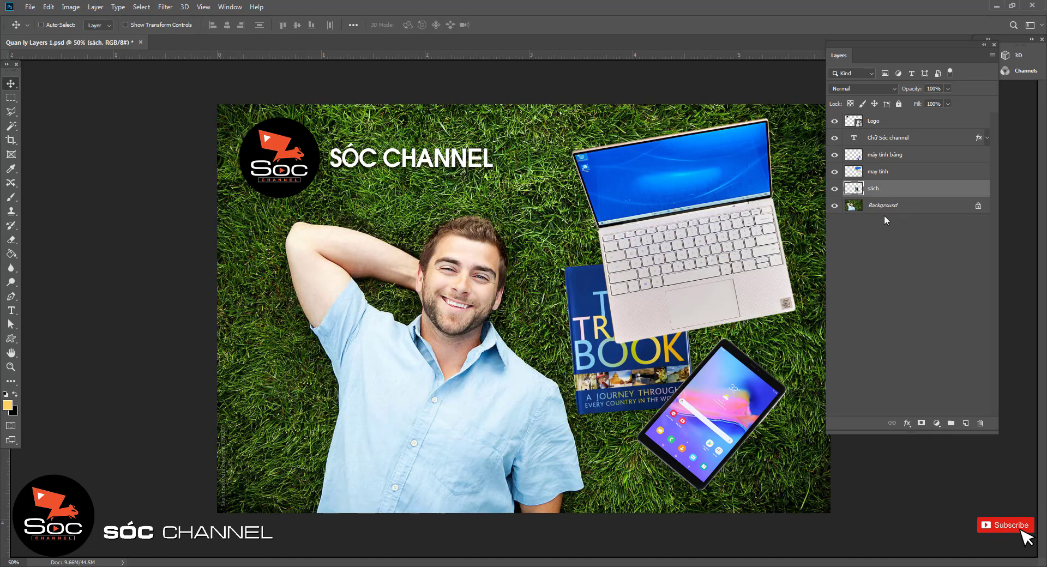
pyautogui.moveTo(887, 190); pyautogui.dragTo(875, 164)
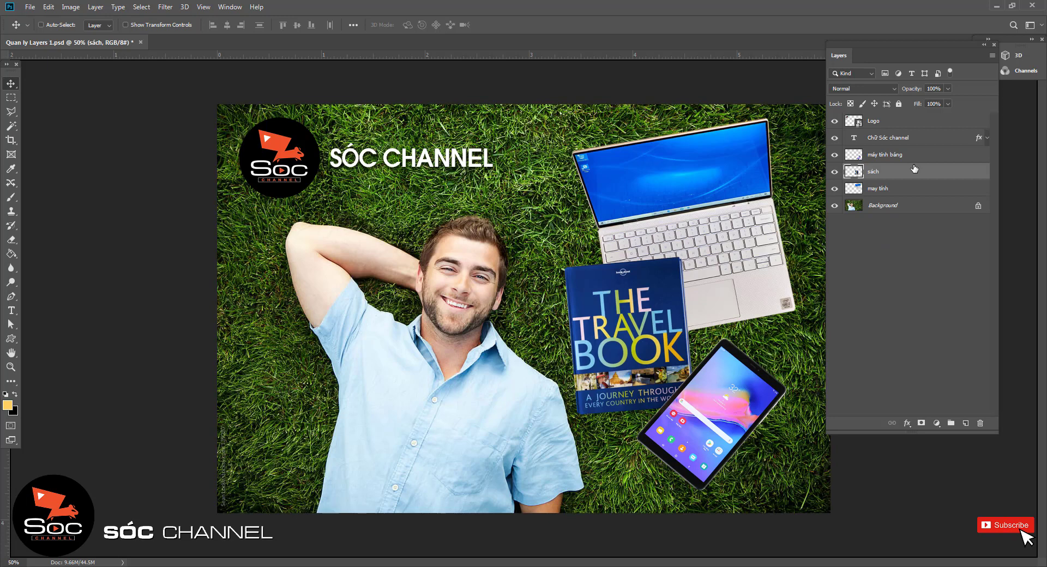
pyautogui.click(96, 7)
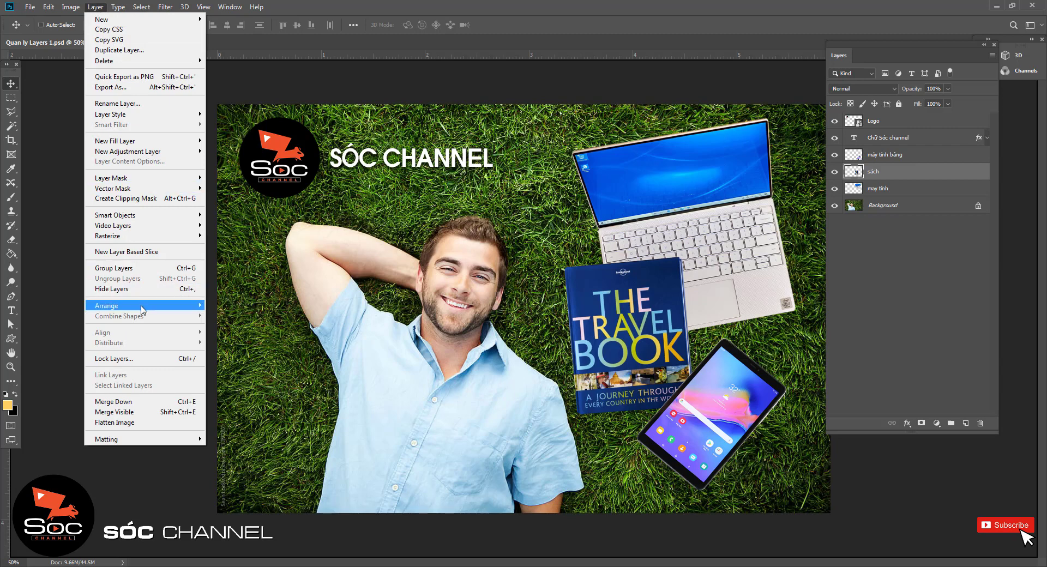
pyautogui.moveTo(114, 306)
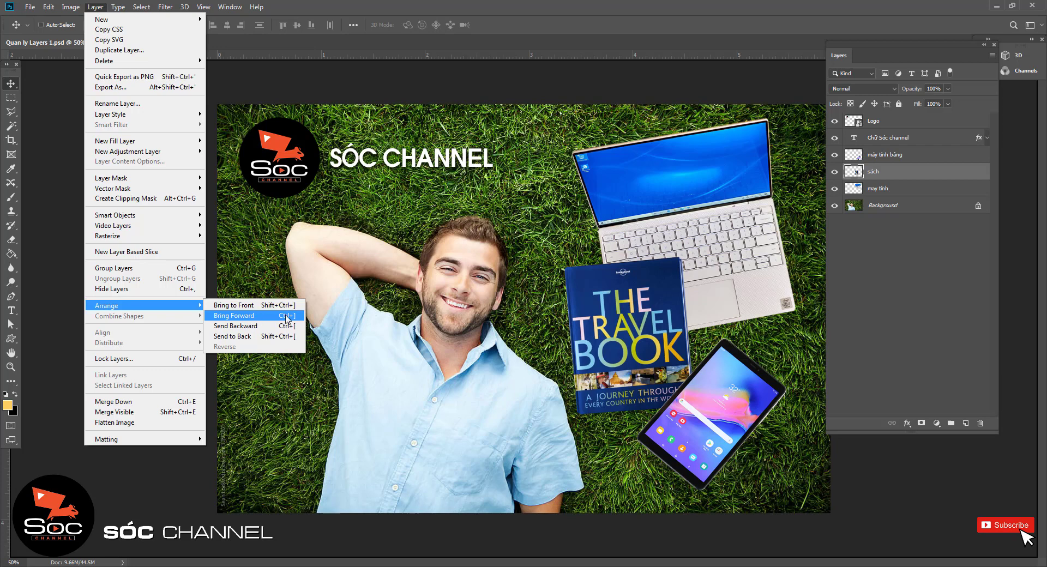
pyautogui.click(286, 316)
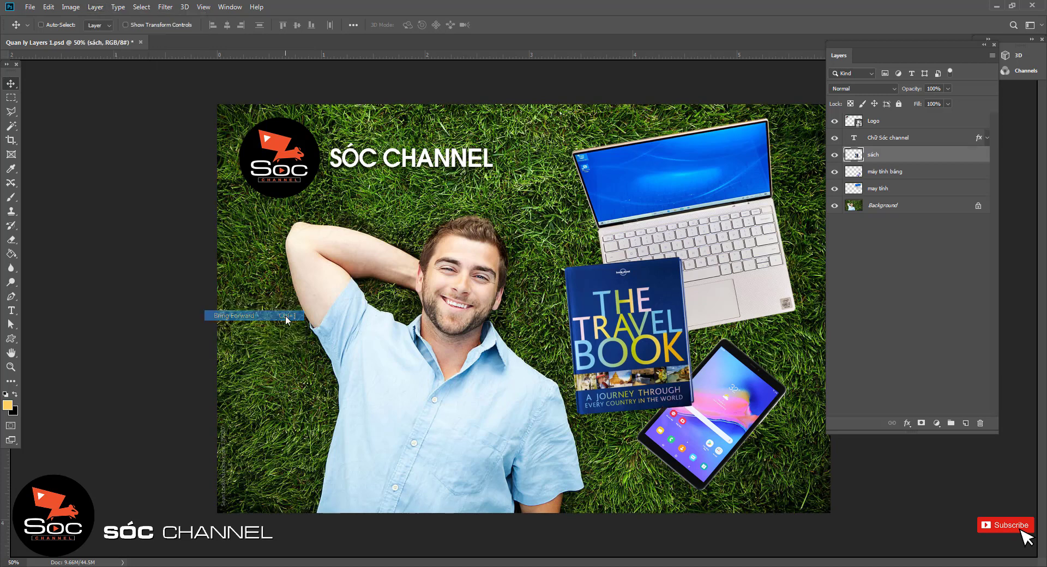
pyautogui.click(96, 7)
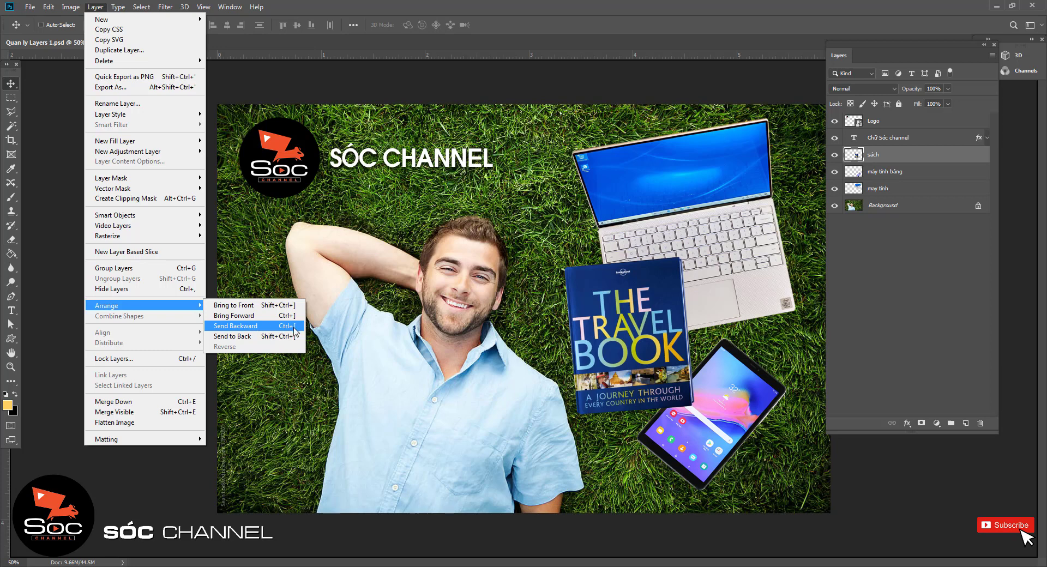
pyautogui.click(295, 326)
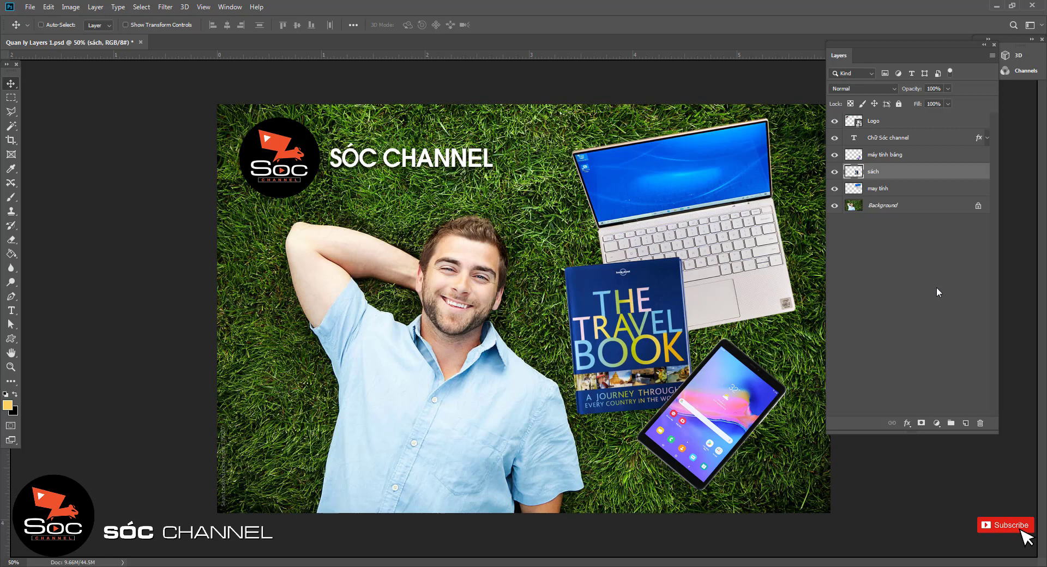
pyautogui.hotkey('ctrl', '[')
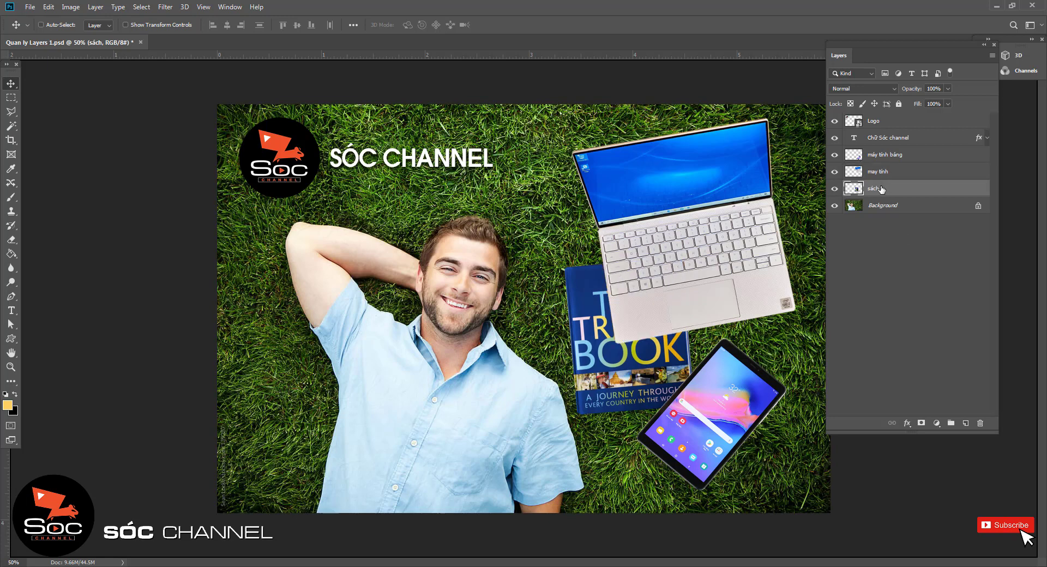
pyautogui.hotkey('ctrl', ']')
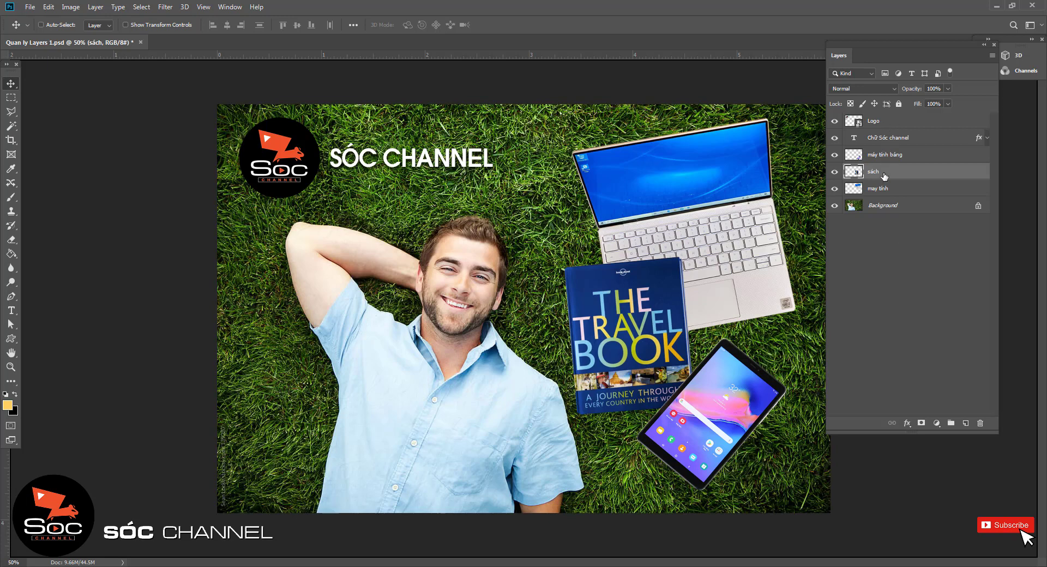
pyautogui.press('ctrl')
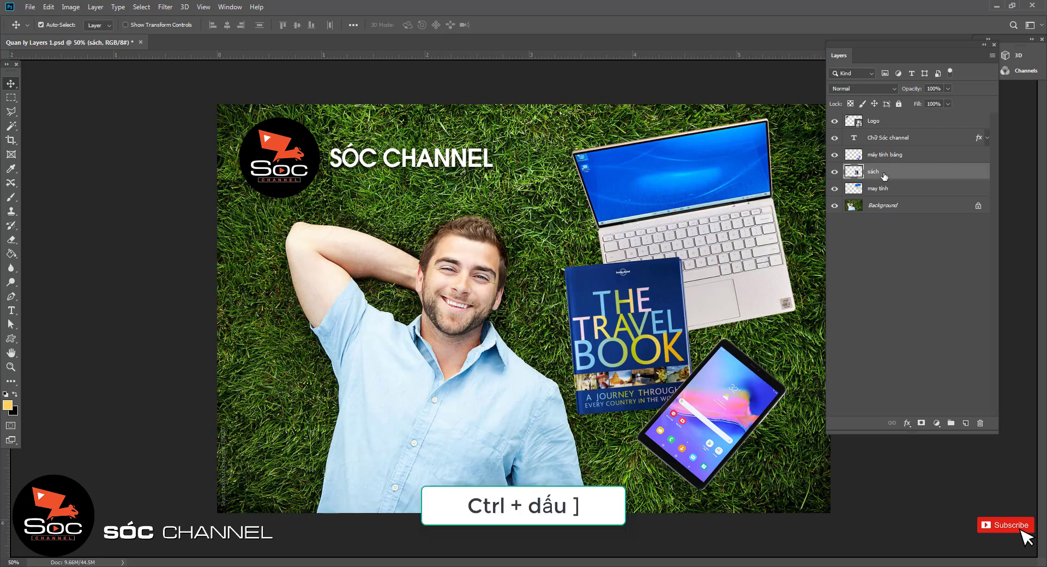
pyautogui.hotkey('ctrl', ']')
pyautogui.hotkey('ctrl', ']')
pyautogui.hotkey('ctrl', ']')
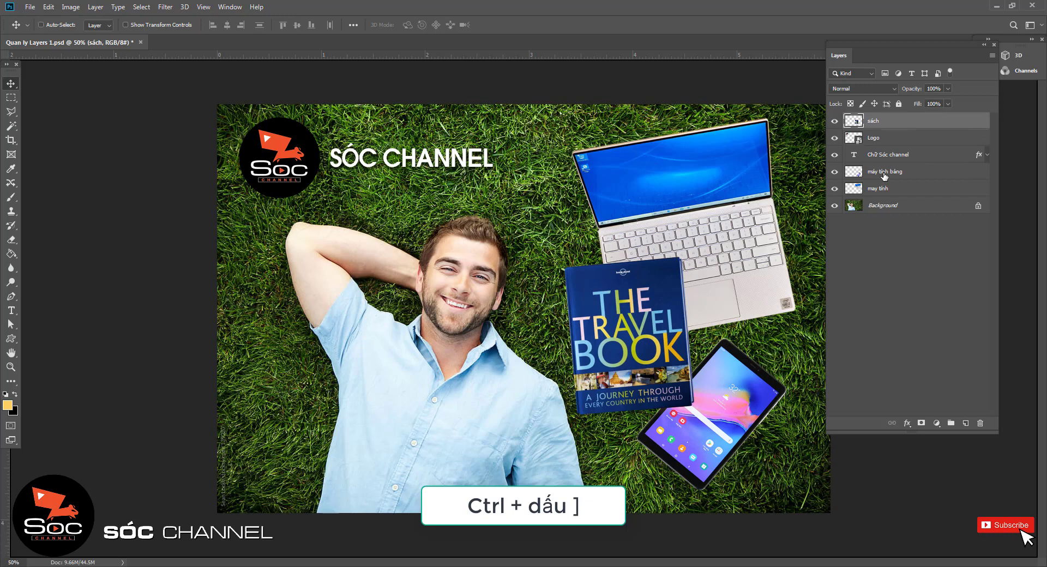
pyautogui.press('ctrl')
pyautogui.hotkey('ctrl', '[')
pyautogui.hotkey('ctrl', '[')
pyautogui.hotkey('ctrl', '[')
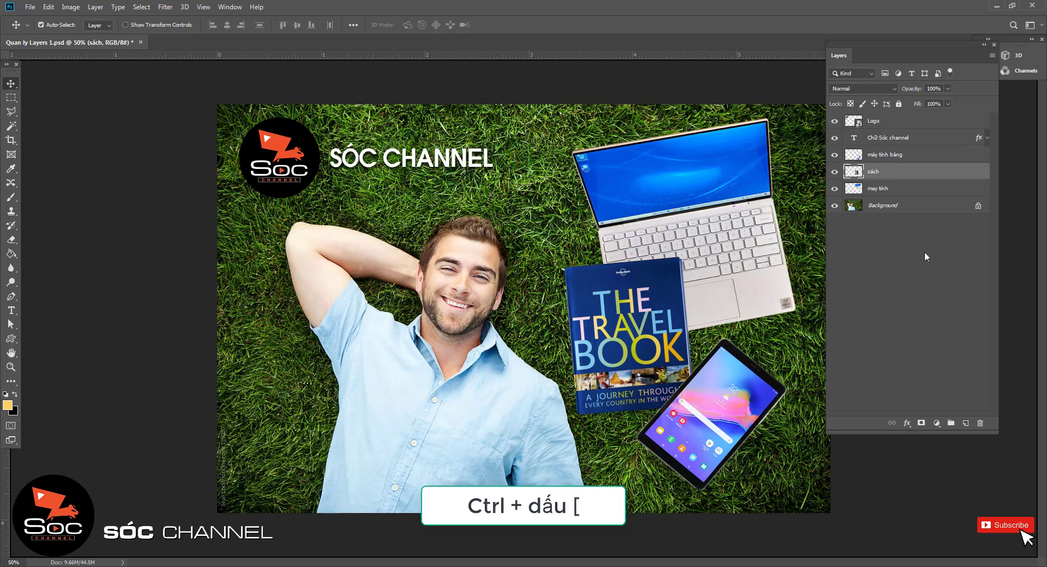
pyautogui.hotkey('ctrl', '[')
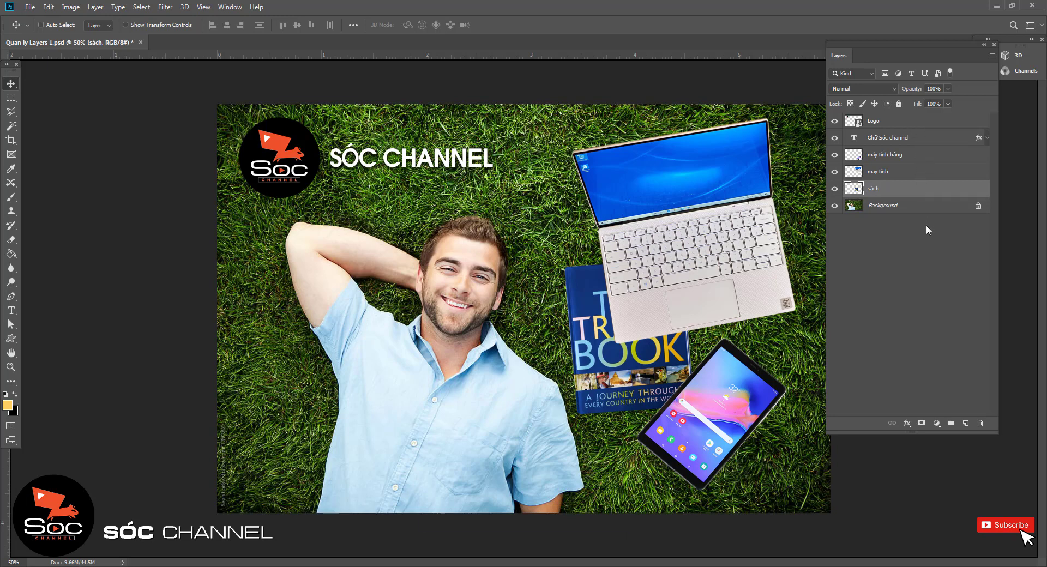
pyautogui.press('ctrl')
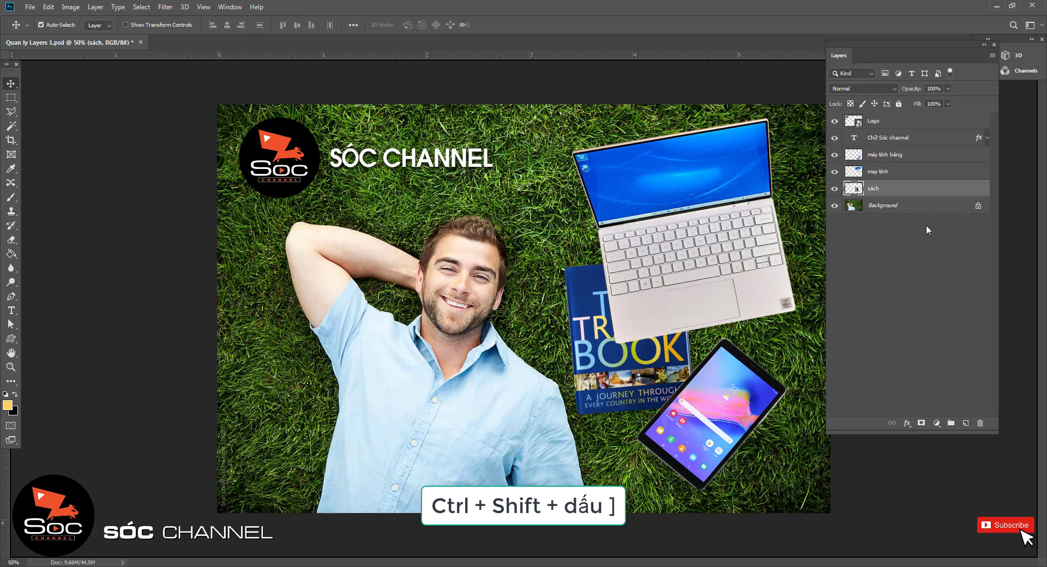
pyautogui.hotkey('ctrl', 'shift', ']')
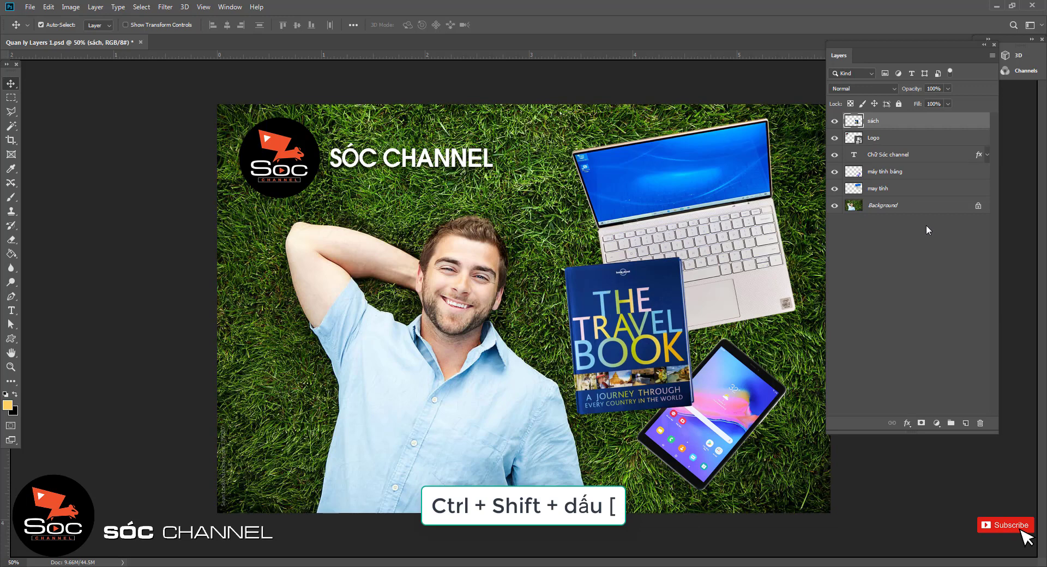
pyautogui.hotkey('ctrl', 'shift', '[')
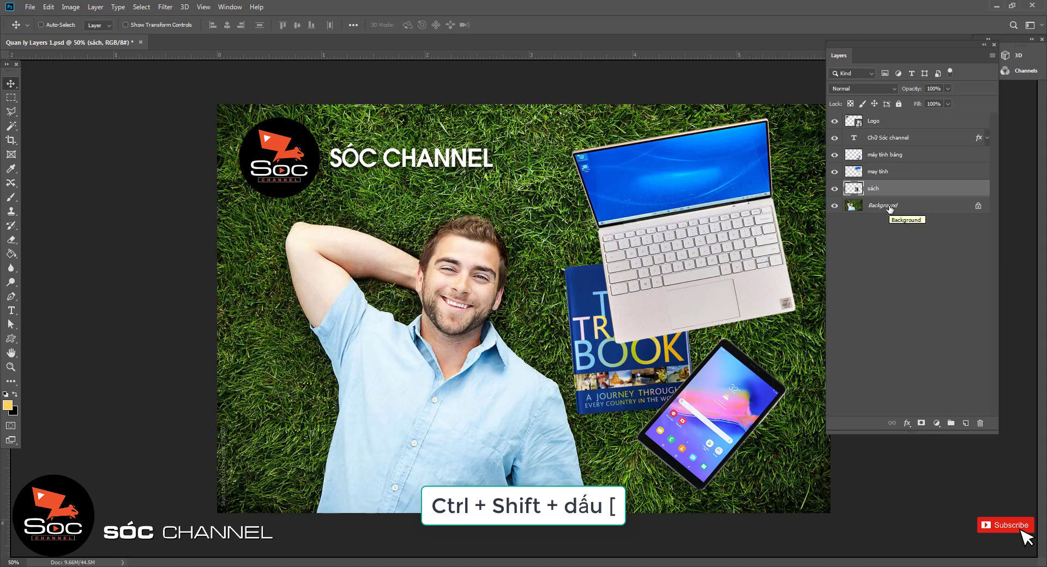
pyautogui.moveTo(882, 191); pyautogui.dragTo(879, 166)
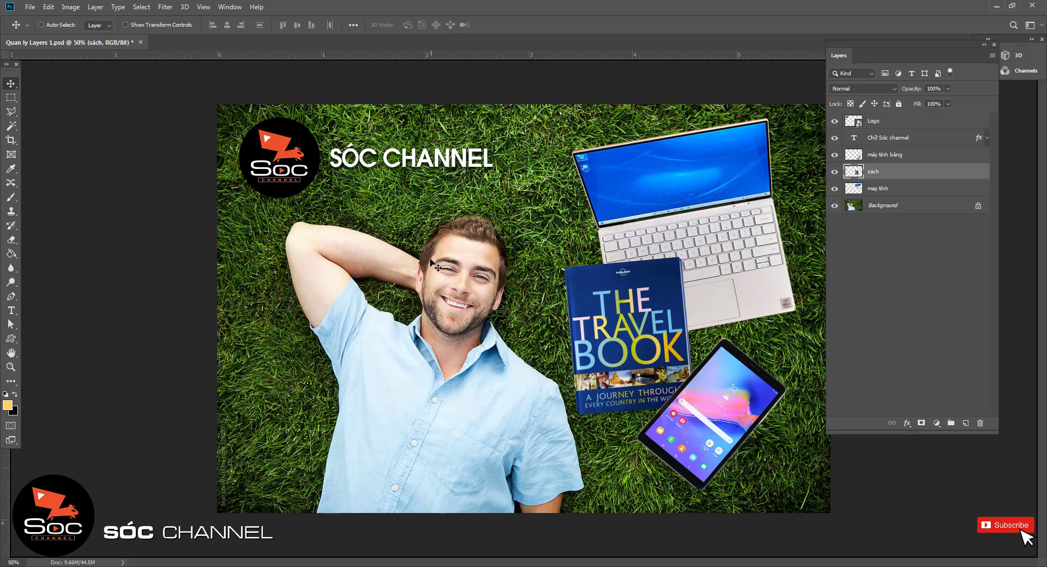
pyautogui.click(96, 7)
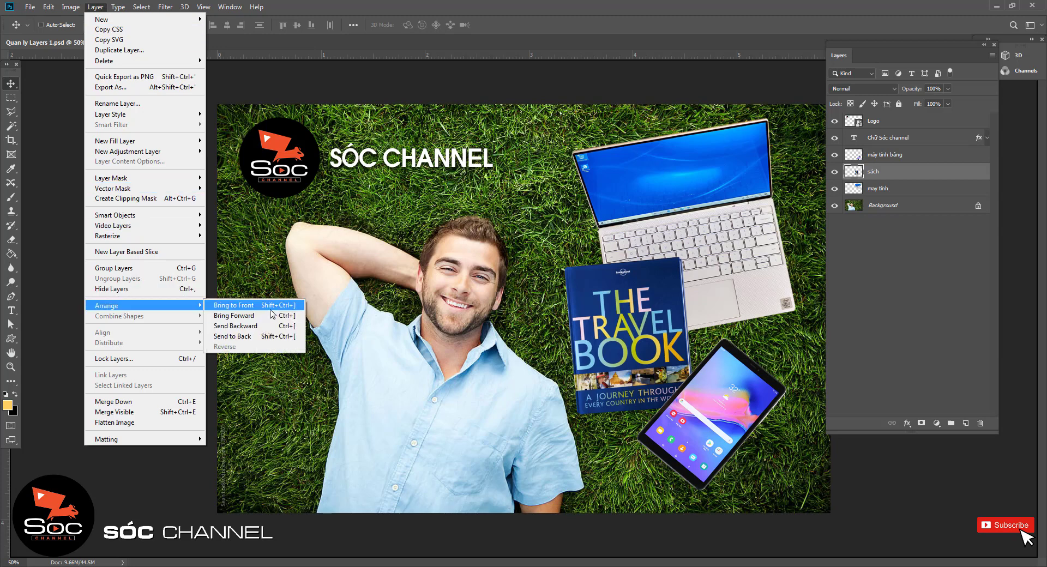
pyautogui.moveTo(143, 305)
pyautogui.click(248, 337)
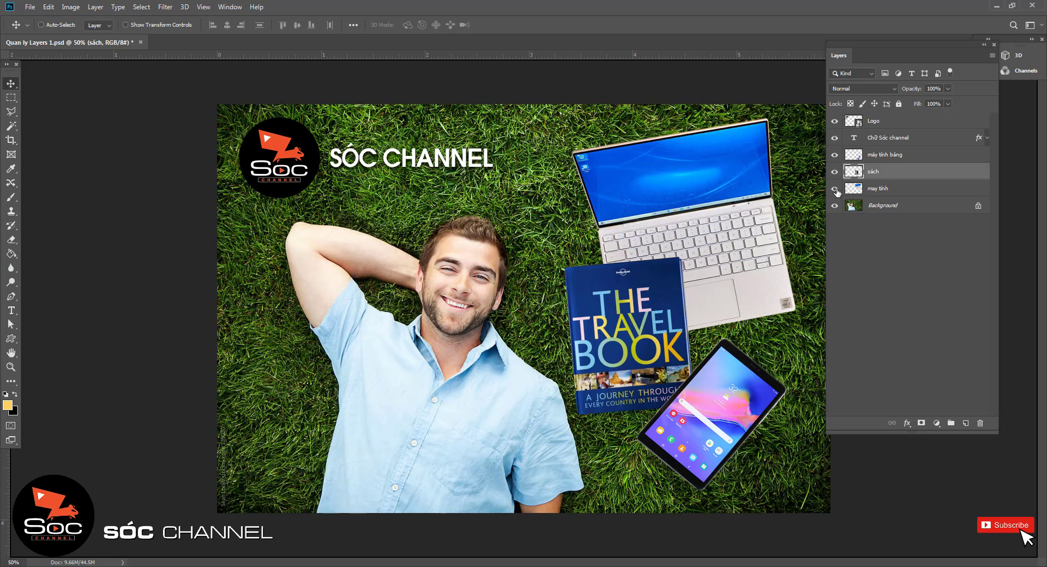
pyautogui.click(897, 190)
pyautogui.click(893, 172)
# Step: Toggle the sách layer's visibility, solo the book with Alt+click, then show all layers again
pyautogui.click(834, 172)
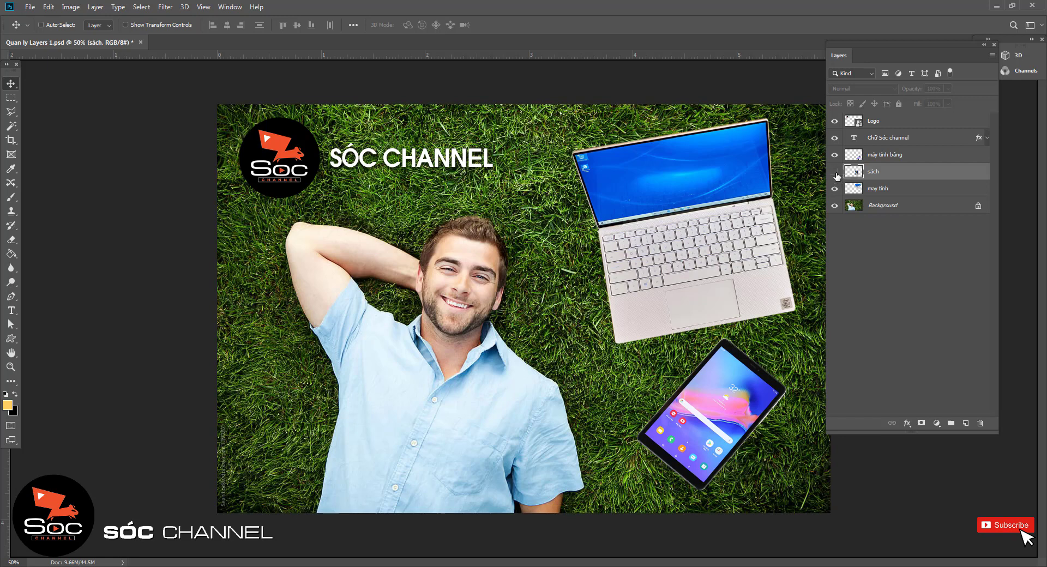
pyautogui.click(834, 172)
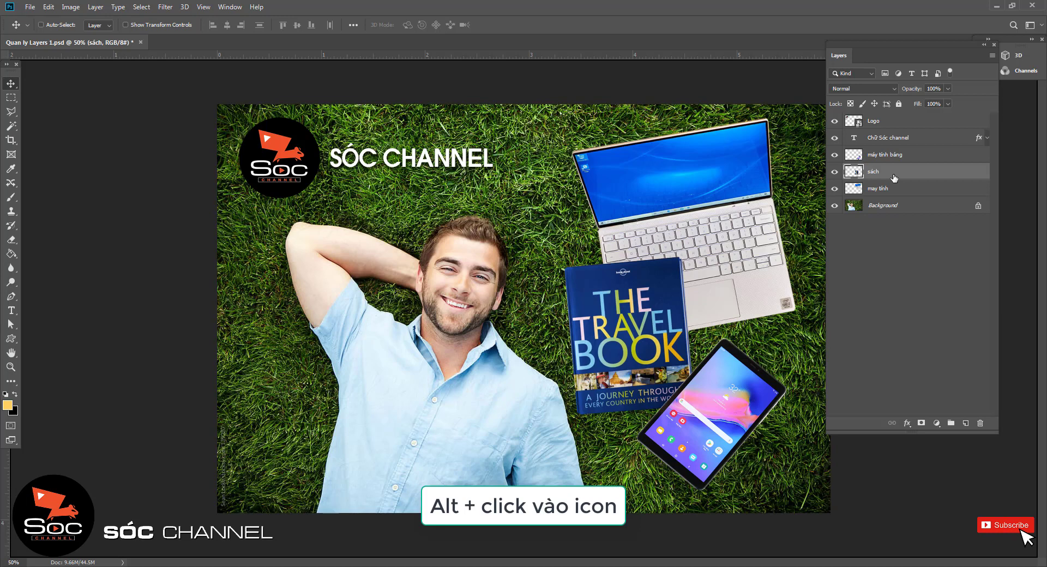
pyautogui.keyDown('alt'); pyautogui.click(835, 172); pyautogui.keyUp('alt')
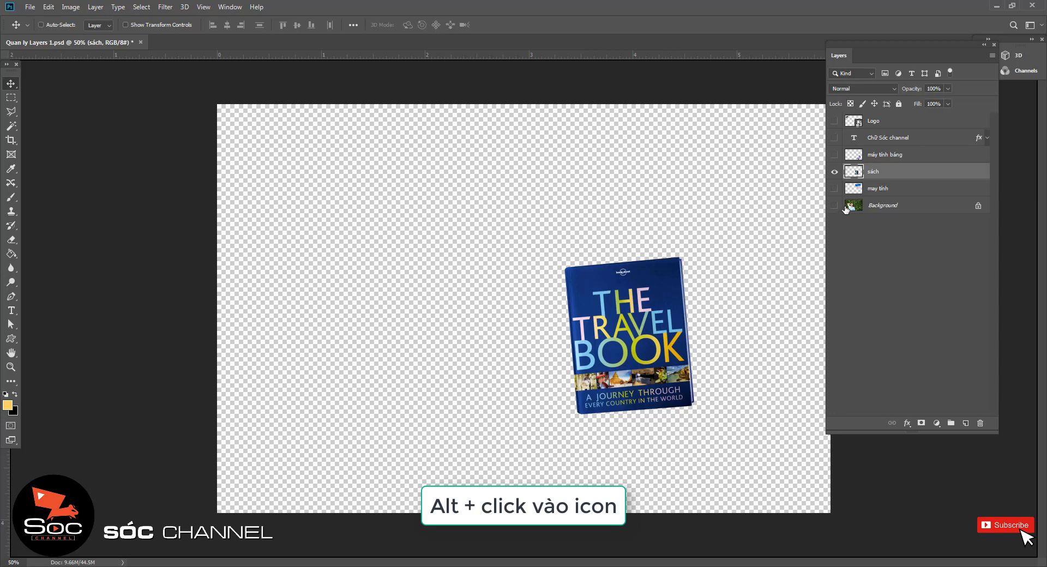
pyautogui.keyDown('alt'); pyautogui.click(834, 172); pyautogui.keyUp('alt')
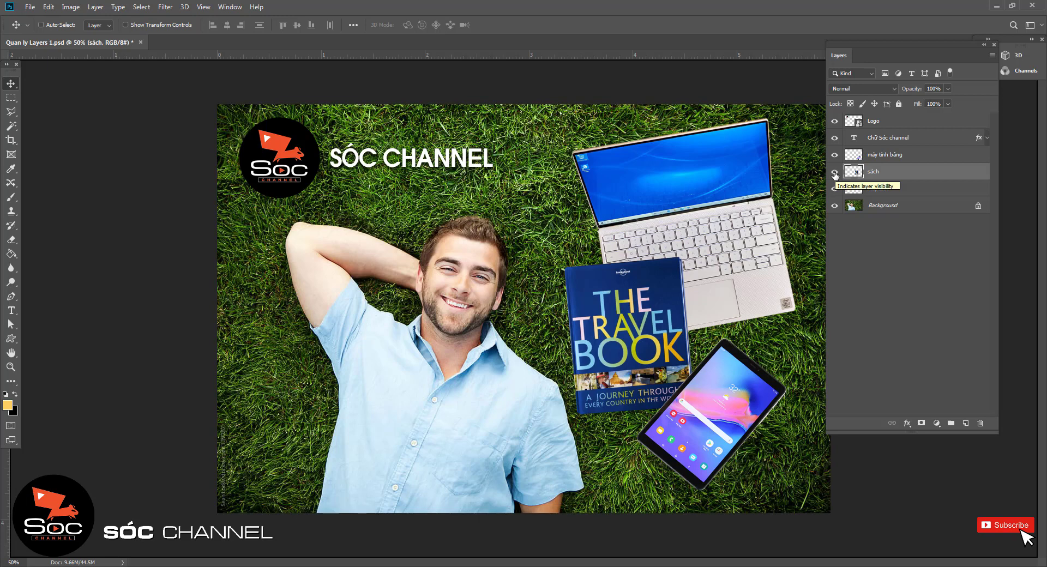
pyautogui.click(928, 214)
pyautogui.click(919, 176)
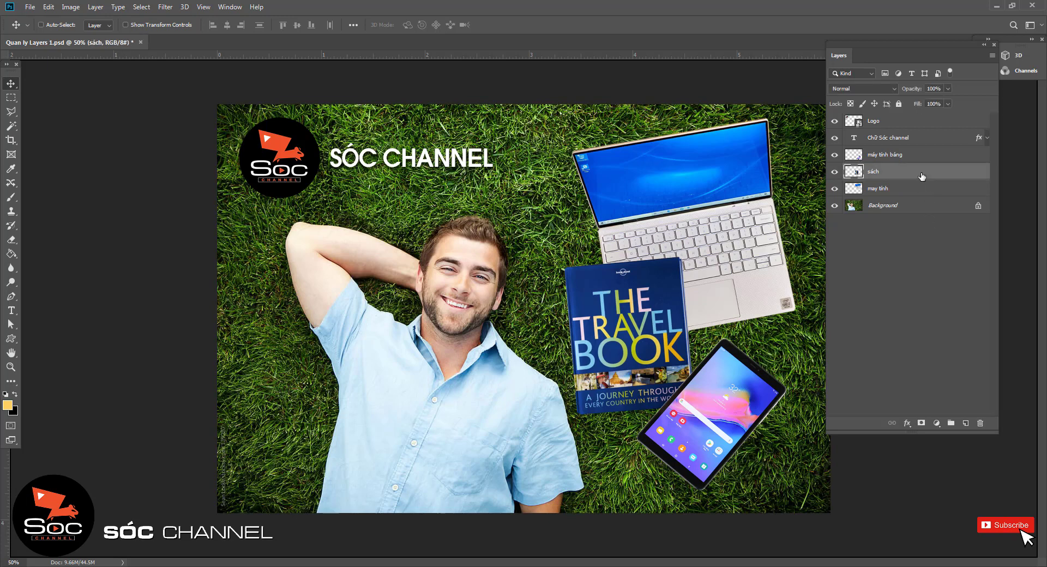
pyautogui.click(95, 7)
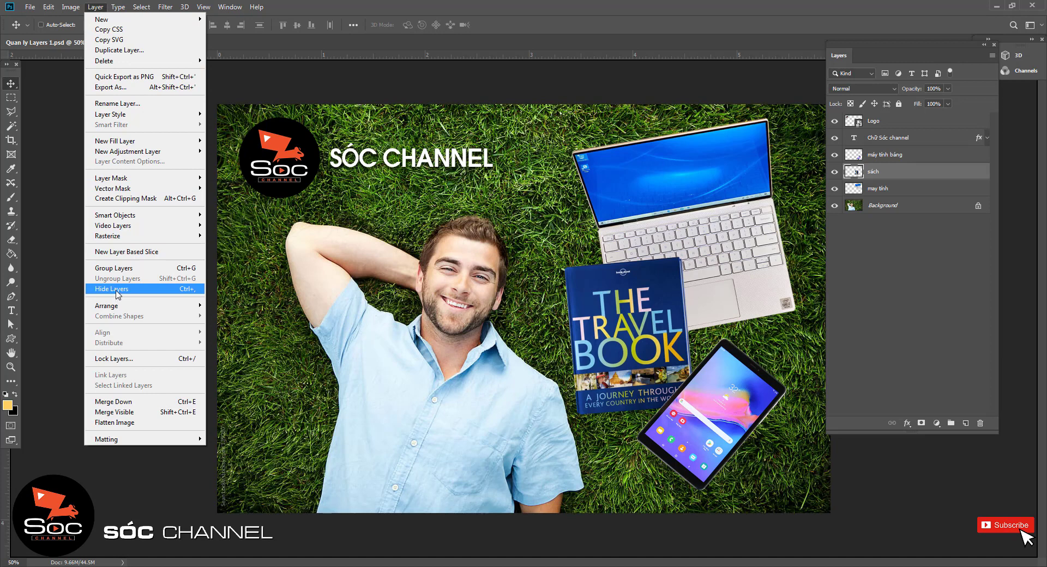
pyautogui.click(117, 294)
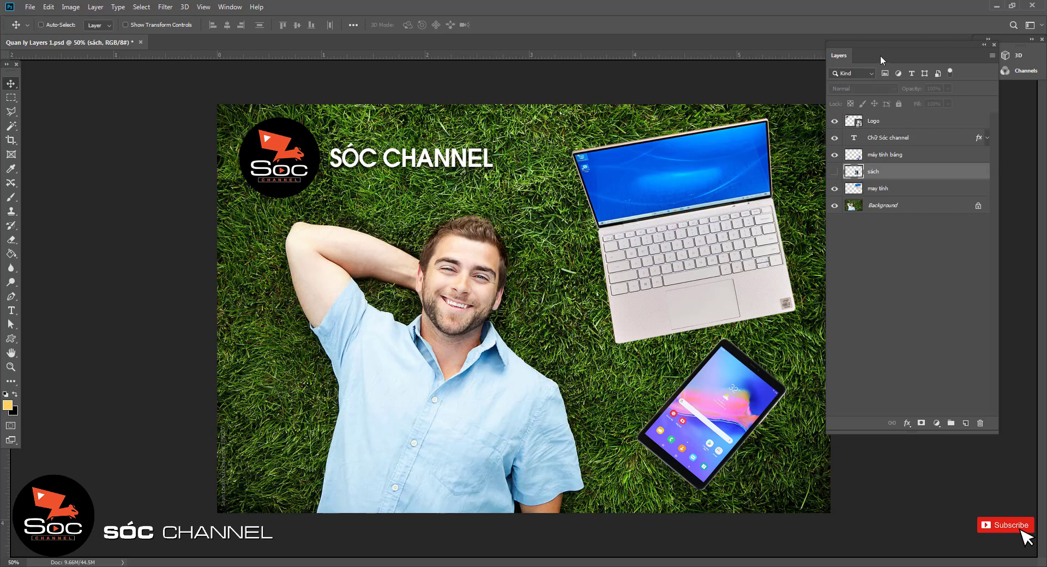
pyautogui.click(835, 172)
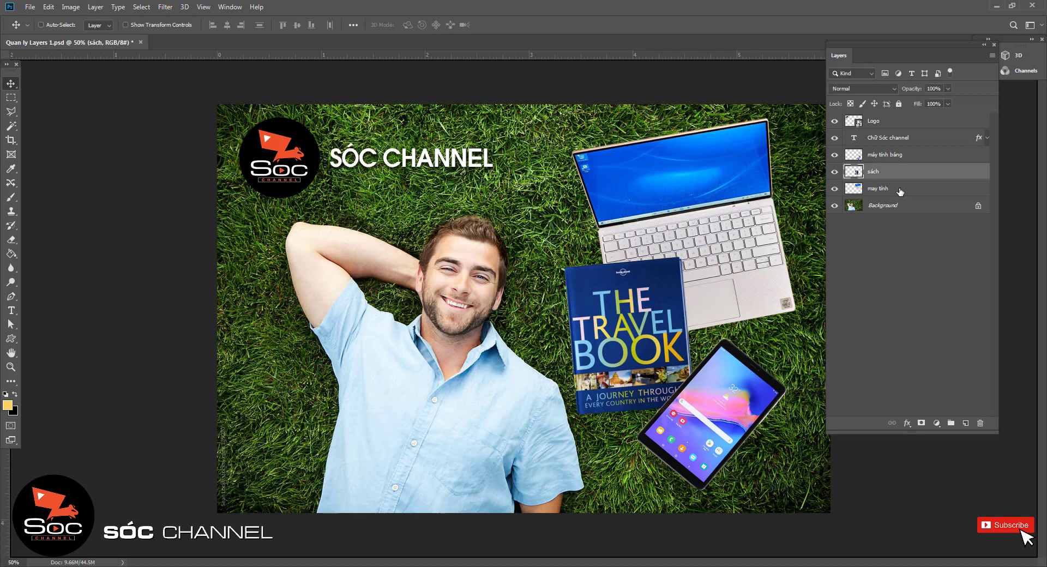
# Step: Delete the máy tính bảng layer by key and by trash drag, undoing each time
pyautogui.click(911, 157)
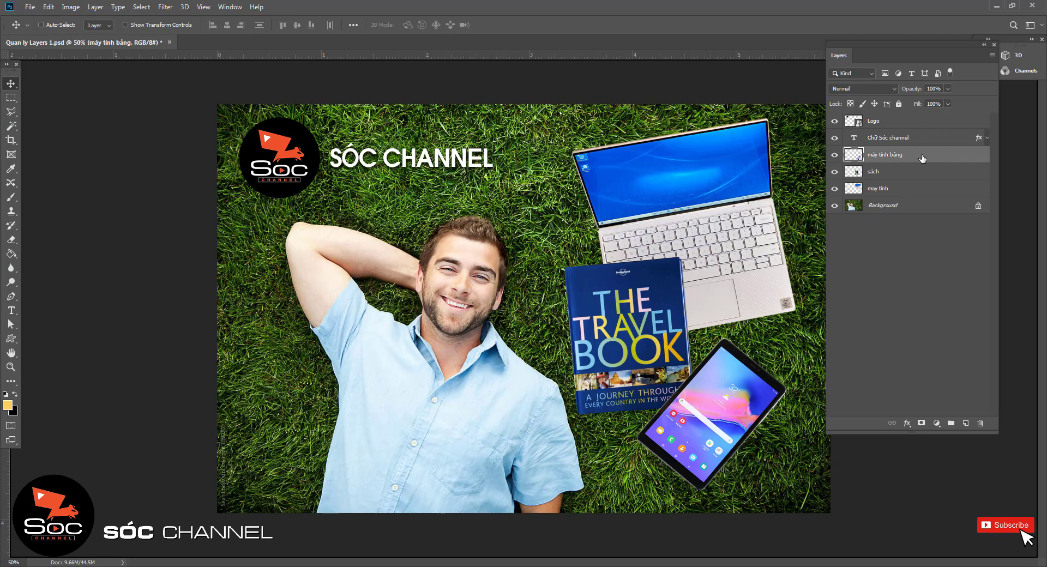
pyautogui.press('Delete')
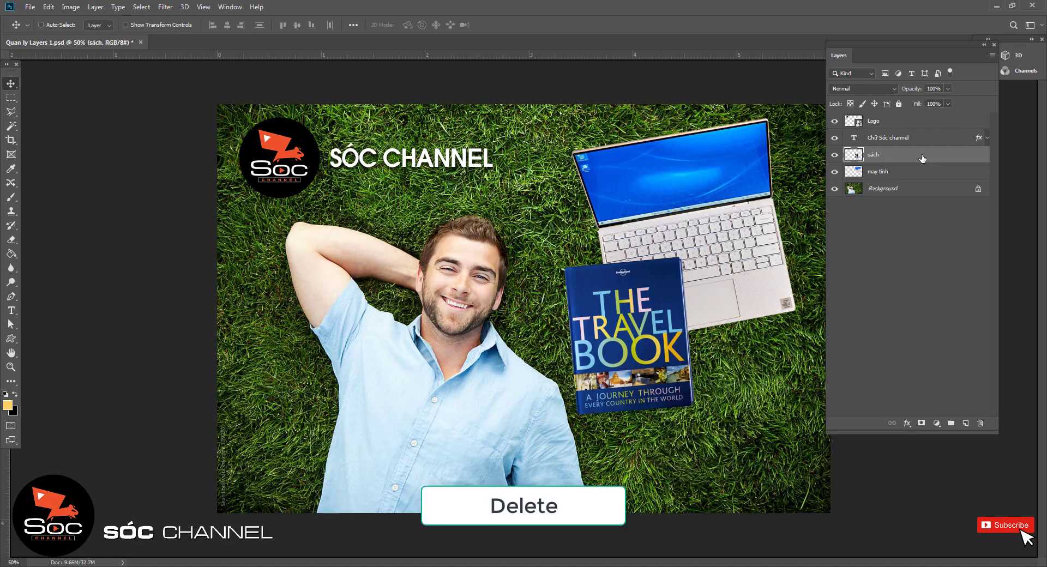
pyautogui.hotkey('ctrl', 'z')
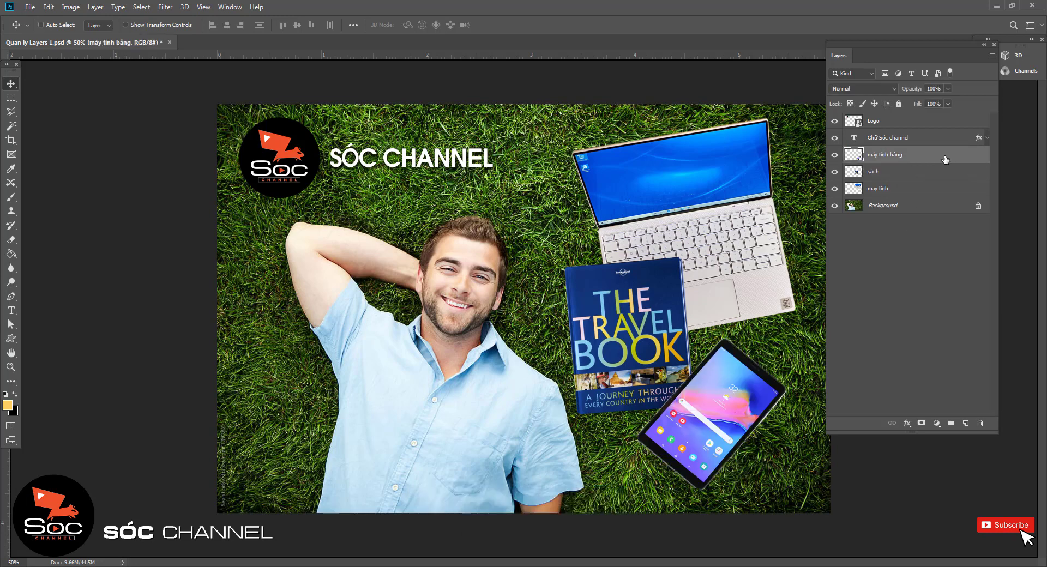
pyautogui.moveTo(948, 166); pyautogui.dragTo(977, 402)
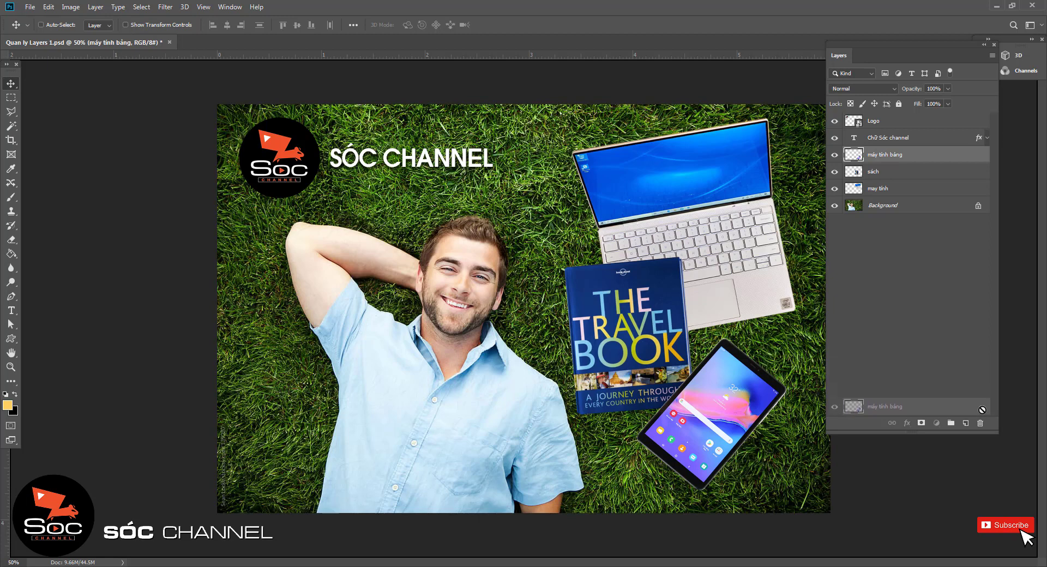
pyautogui.moveTo(977, 402); pyautogui.dragTo(981, 423)
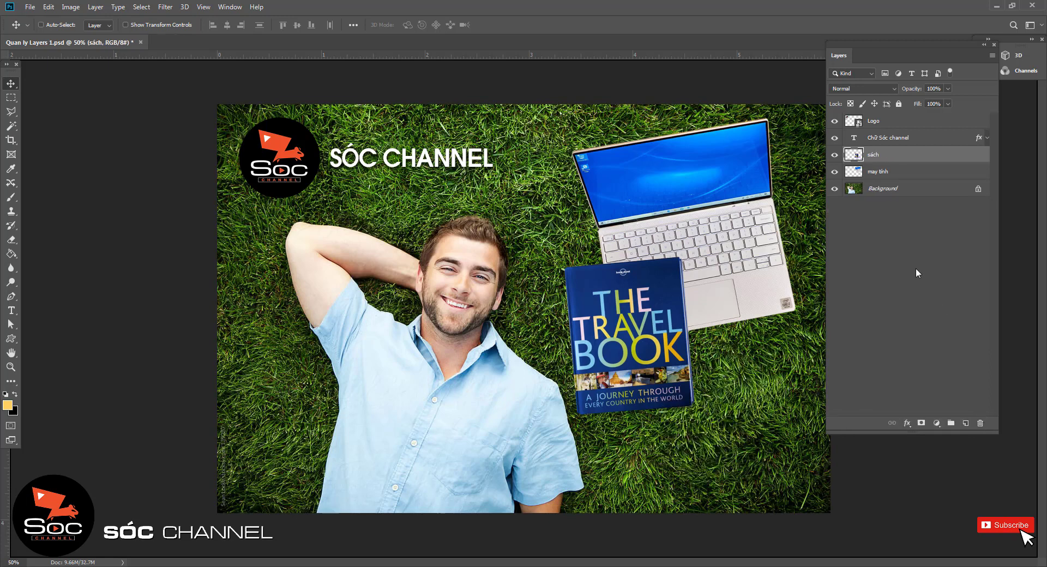
pyautogui.press('ctrl')
pyautogui.hotkey('ctrl', 'z')
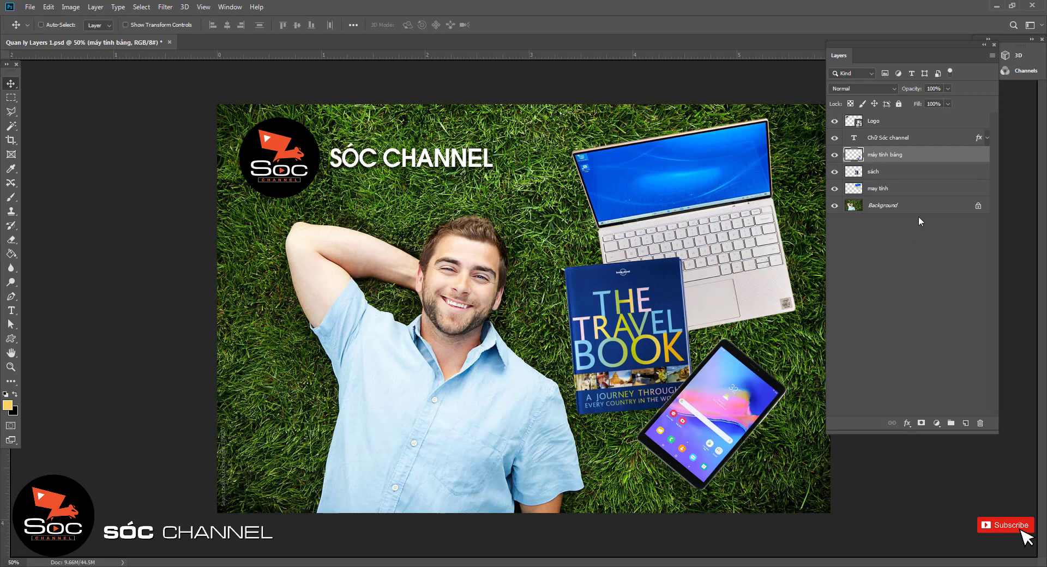
# Step: Choose Delete Layer from the tablet layer's context menu and move the confirmation aside
pyautogui.rightClick(907, 156)
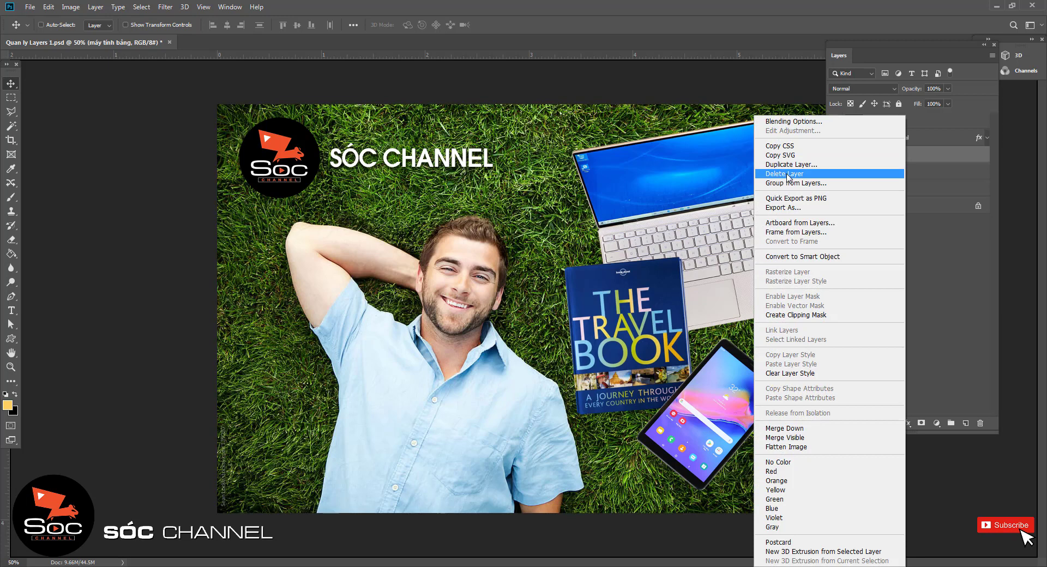
pyautogui.click(787, 174)
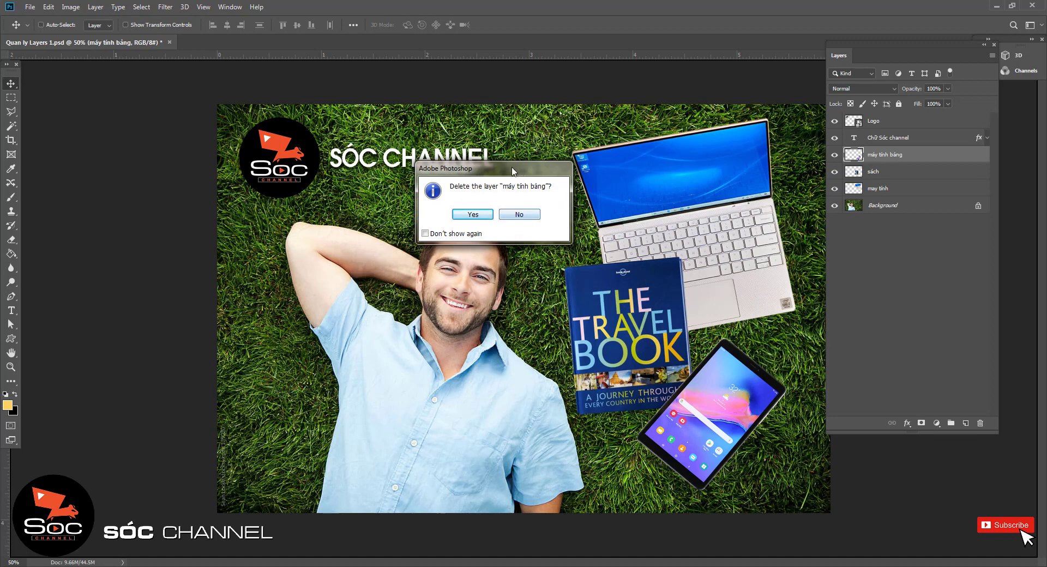
pyautogui.moveTo(515, 169); pyautogui.dragTo(555, 159)
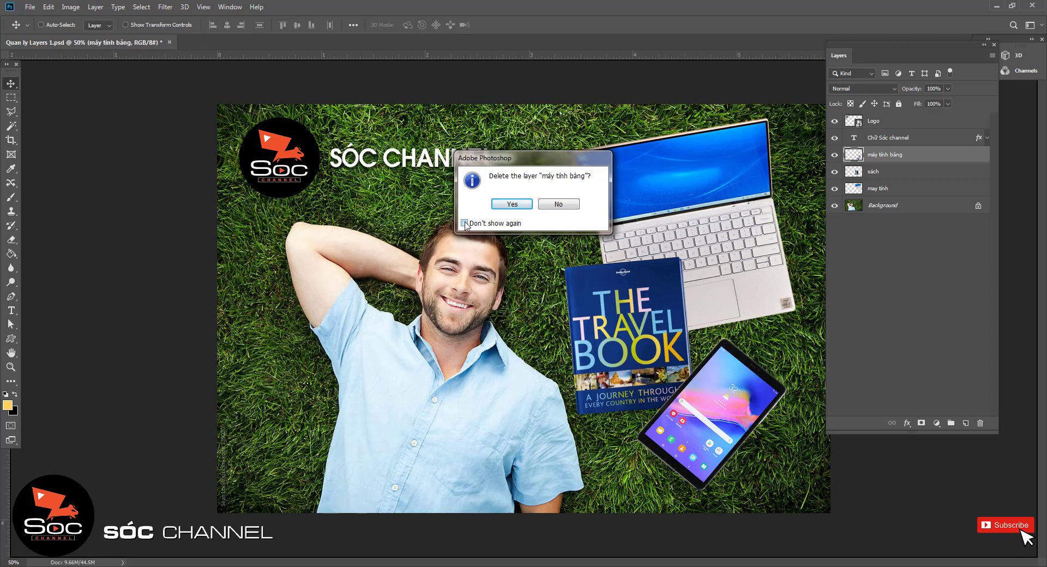
# Step: Undo the tablet deletion, duplicate máy tính bảng, and move the copy left over the book
pyautogui.click(513, 204)
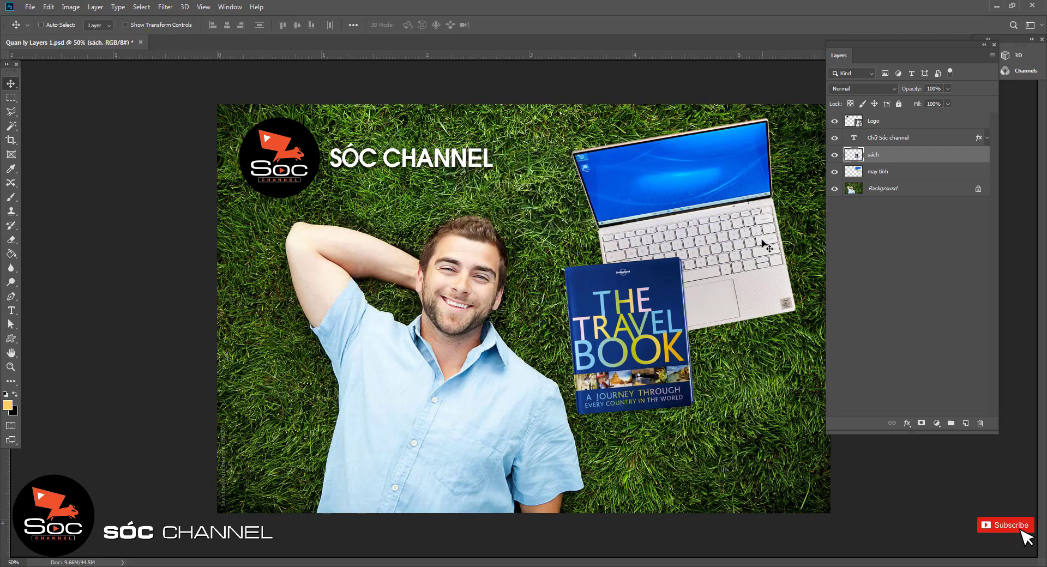
pyautogui.hotkey('ctrl', 'z')
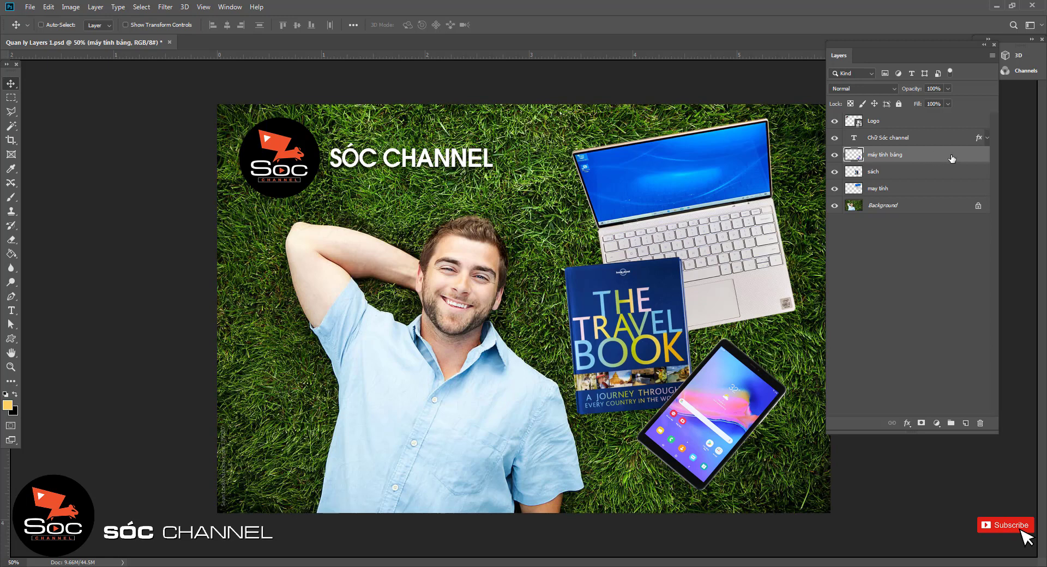
pyautogui.moveTo(927, 154)
pyautogui.mouseDown()
pyautogui.moveTo(970, 391)
pyautogui.moveTo(965, 424)
pyautogui.mouseUp()
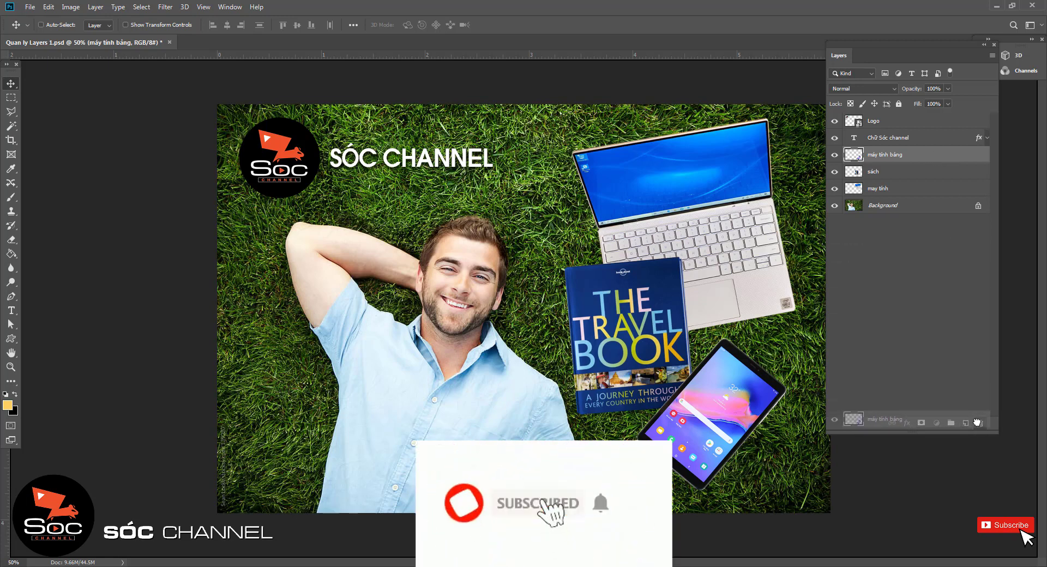
pyautogui.moveTo(965, 425); pyautogui.dragTo(967, 424)
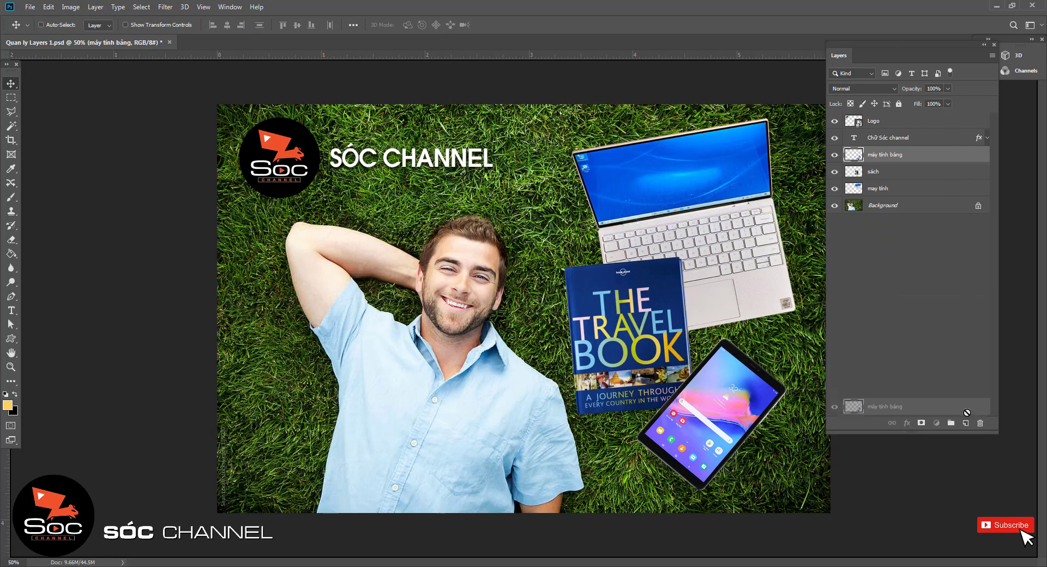
pyautogui.moveTo(966, 424); pyautogui.dragTo(966, 423)
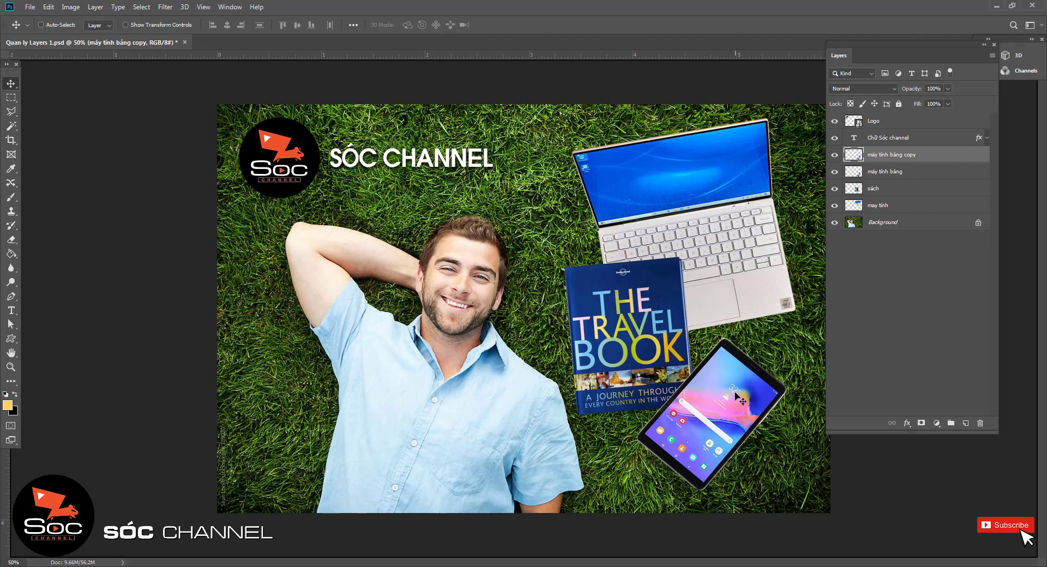
pyautogui.moveTo(727, 375)
pyautogui.mouseDown()
pyautogui.moveTo(572, 394)
pyautogui.moveTo(581, 393)
pyautogui.mouseUp()
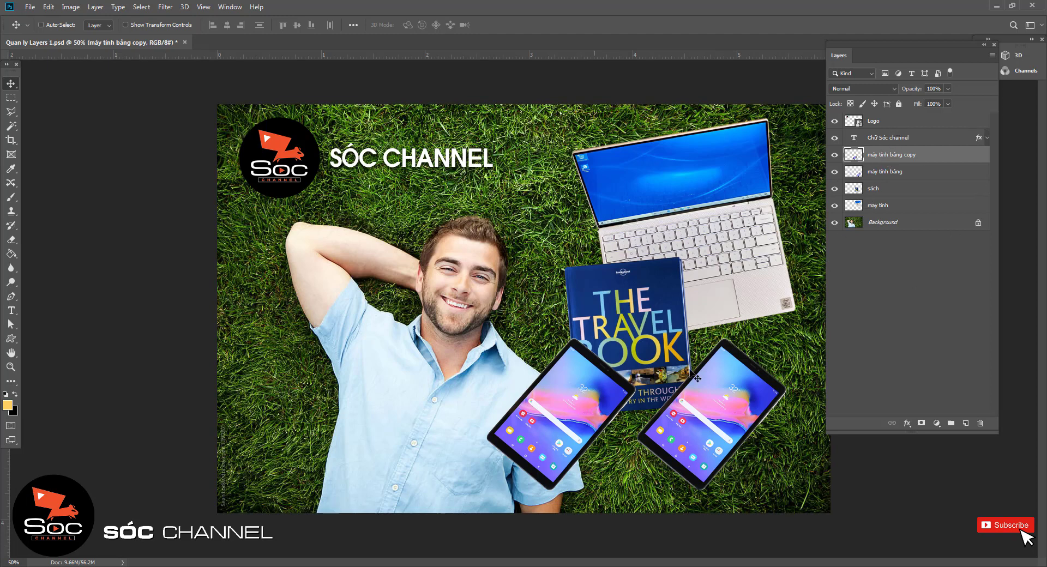
# Step: Duplicate the tablet copy as máy tính bảng copy 2 and drag it left over the chest
pyautogui.rightClick(918, 158)
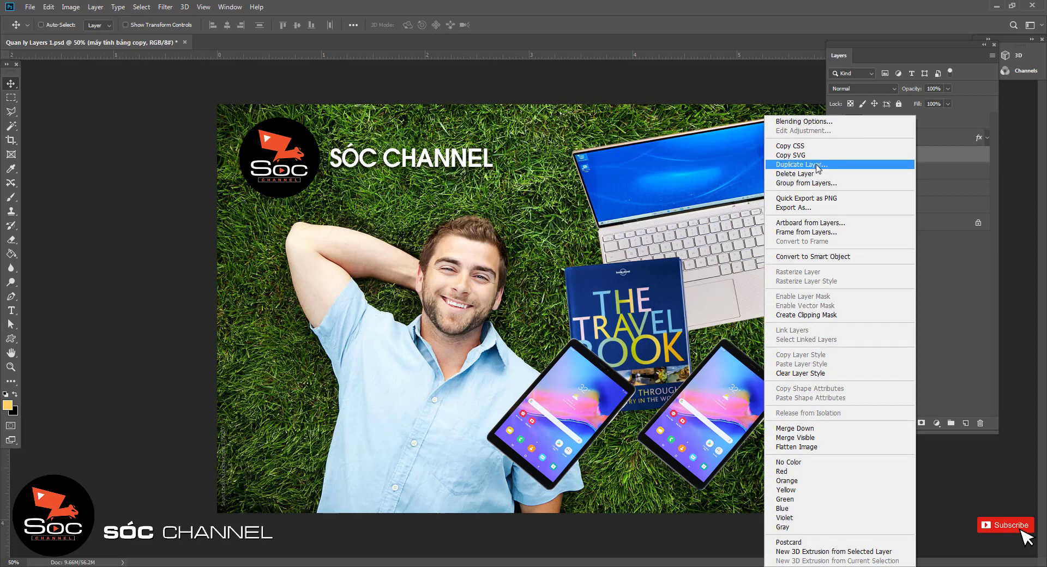
pyautogui.click(816, 164)
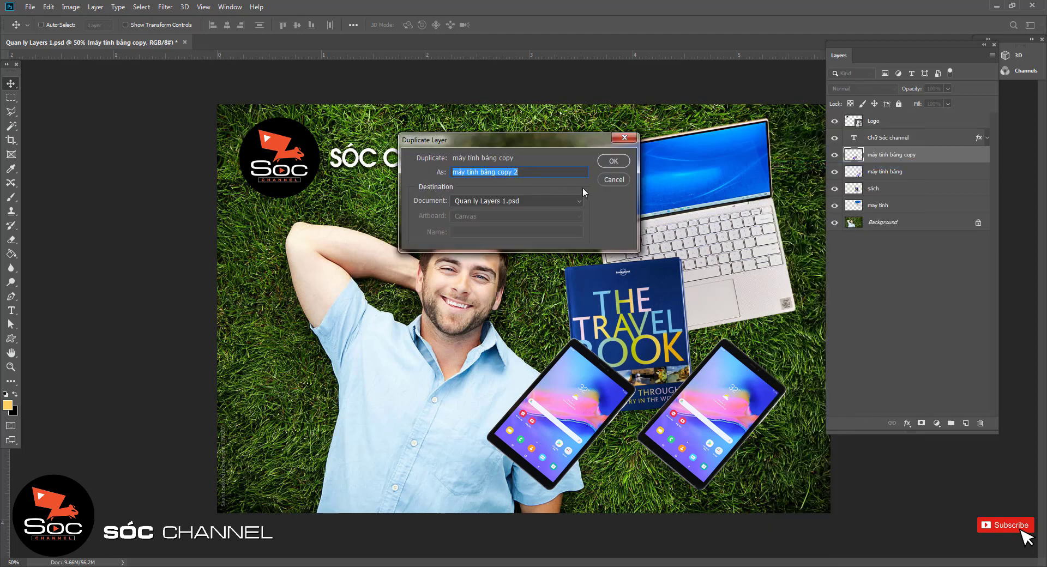
pyautogui.click(528, 172)
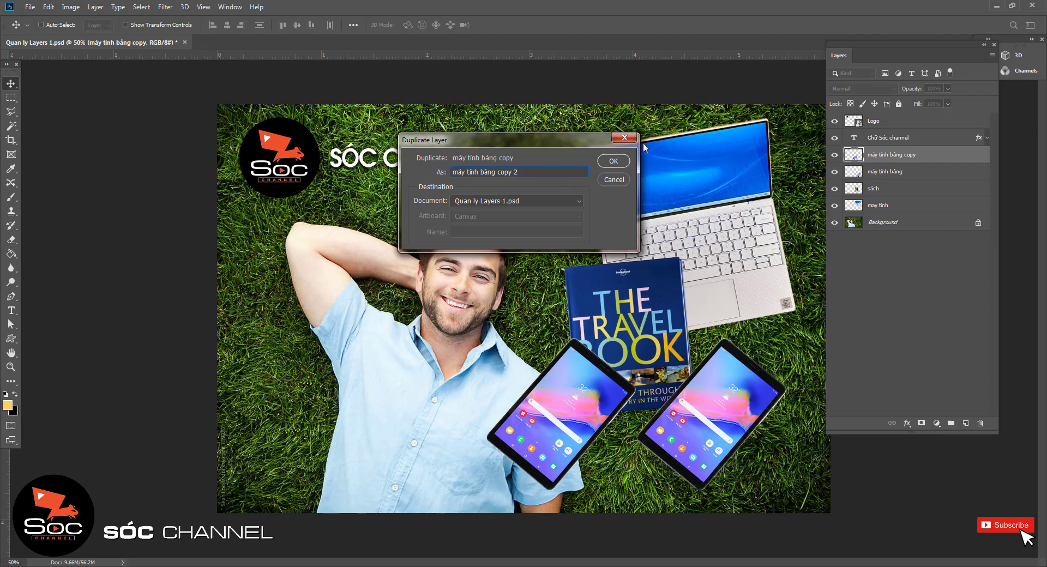
pyautogui.click(612, 161)
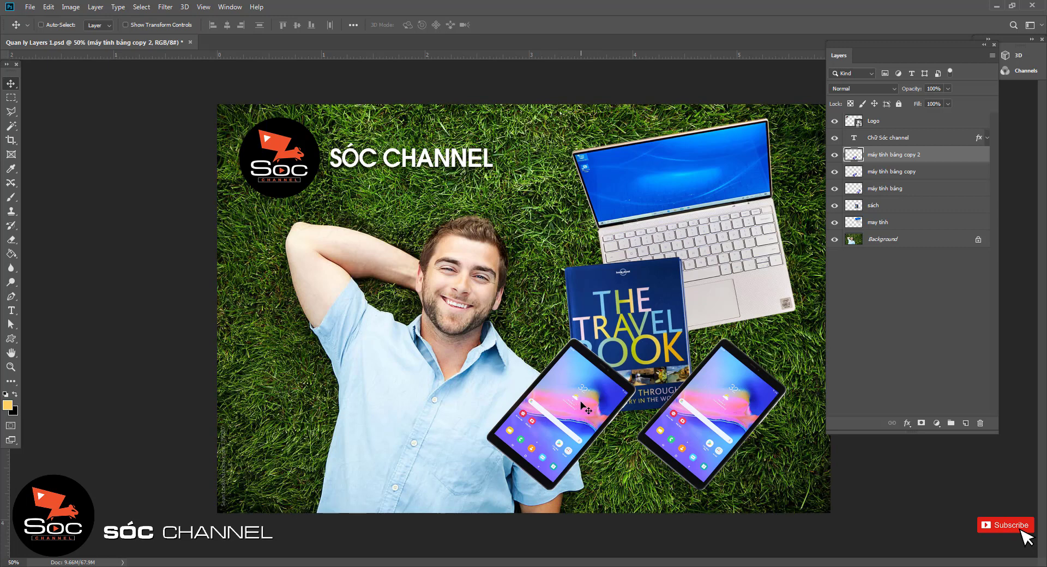
pyautogui.moveTo(543, 401); pyautogui.dragTo(438, 400)
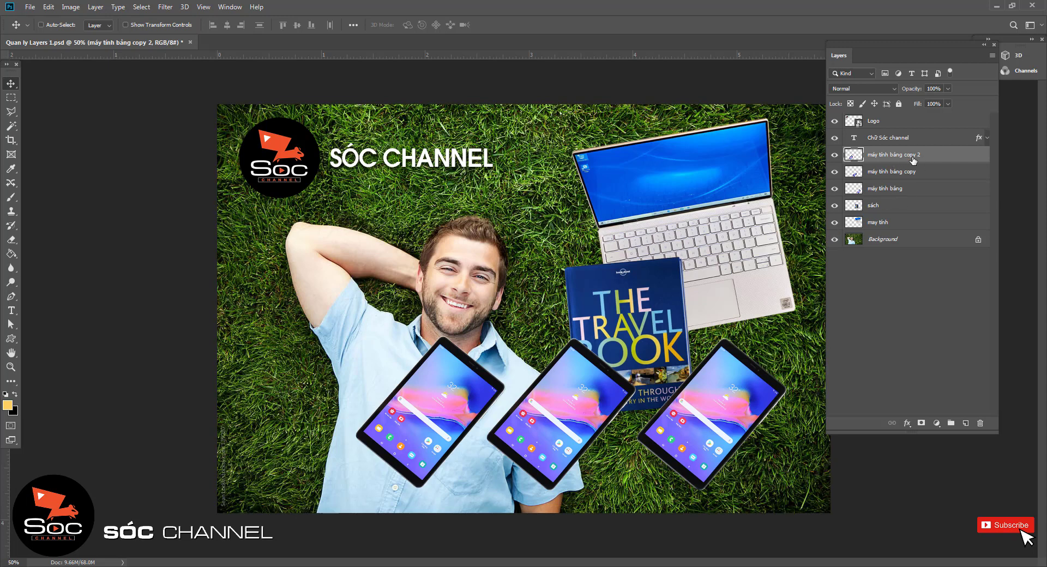
# Step: Duplicate to máy tính bảng copy 3, place it upper left by the raised arm, then select the tablet copies
pyautogui.hotkey('ctrl', 'j')
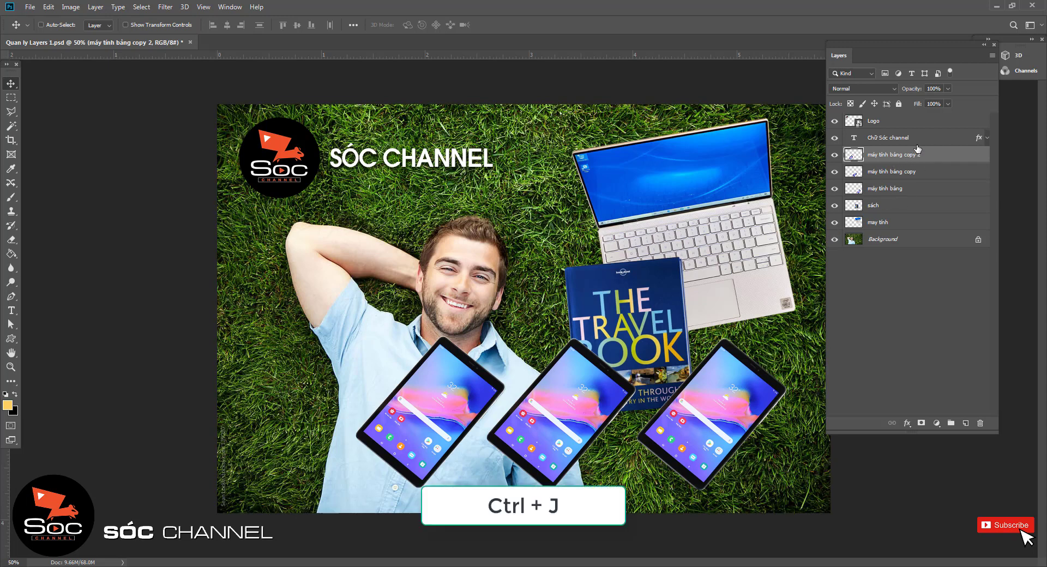
pyautogui.press('ctrl')
pyautogui.hotkey('ctrl', 'j')
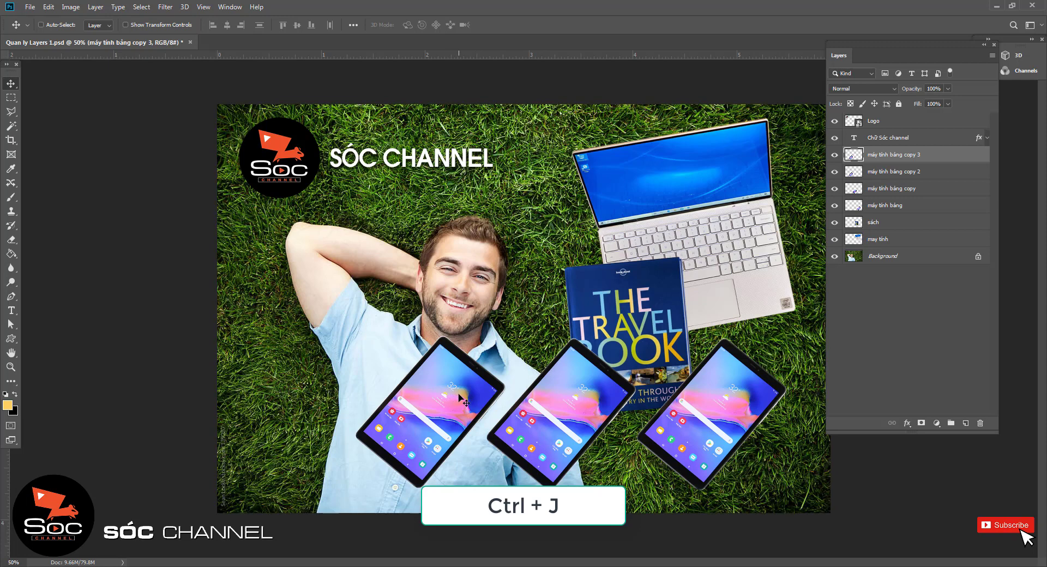
pyautogui.moveTo(475, 403); pyautogui.dragTo(333, 340)
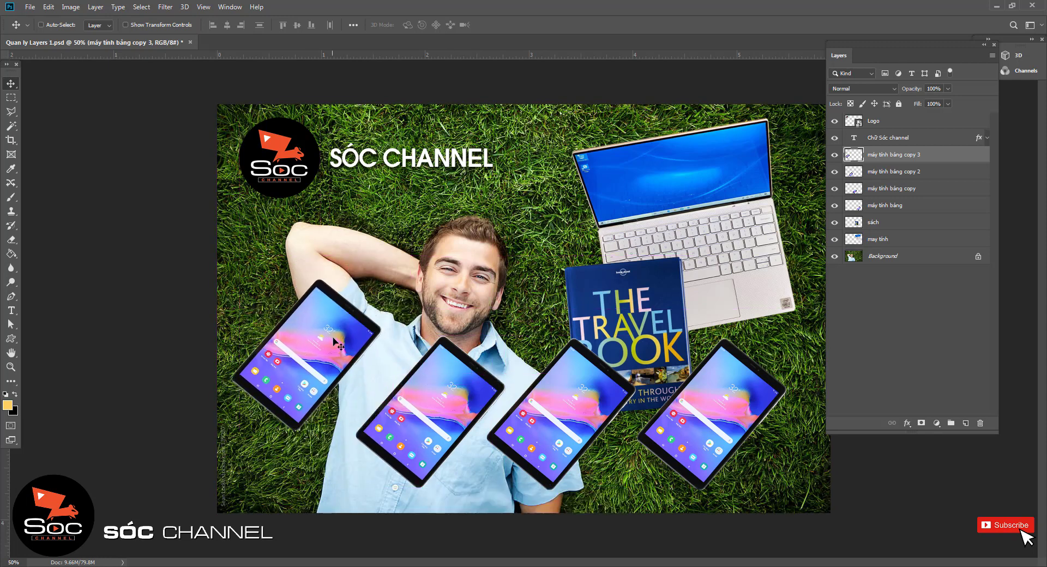
pyautogui.moveTo(333, 339)
pyautogui.mouseDown()
pyautogui.moveTo(328, 330)
pyautogui.moveTo(323, 340)
pyautogui.mouseUp()
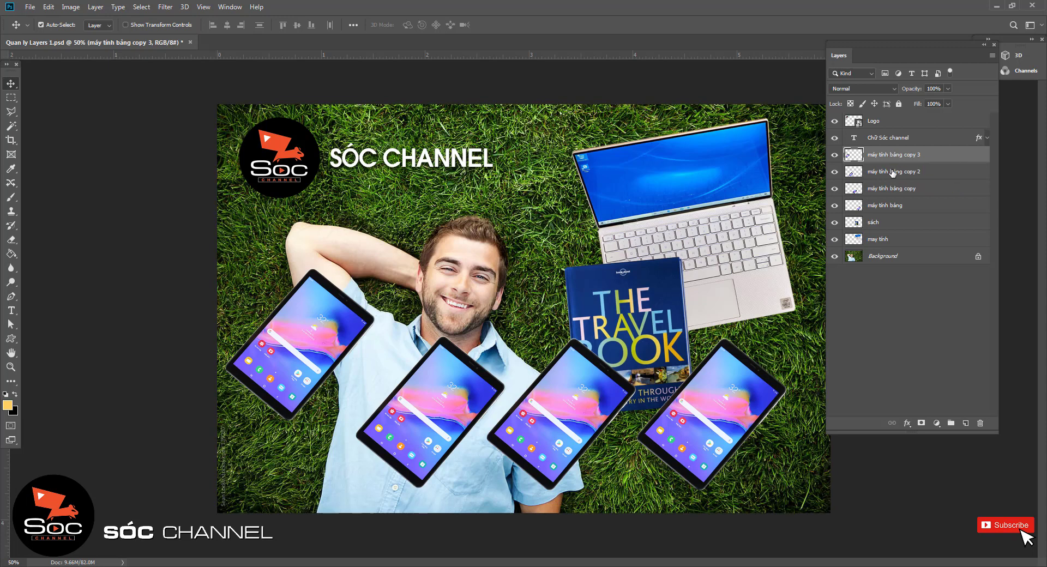
pyautogui.keyDown('ctrl'); pyautogui.click(893, 172); pyautogui.keyUp('ctrl')
pyautogui.keyDown('ctrl'); pyautogui.click(887, 189); pyautogui.keyUp('ctrl')
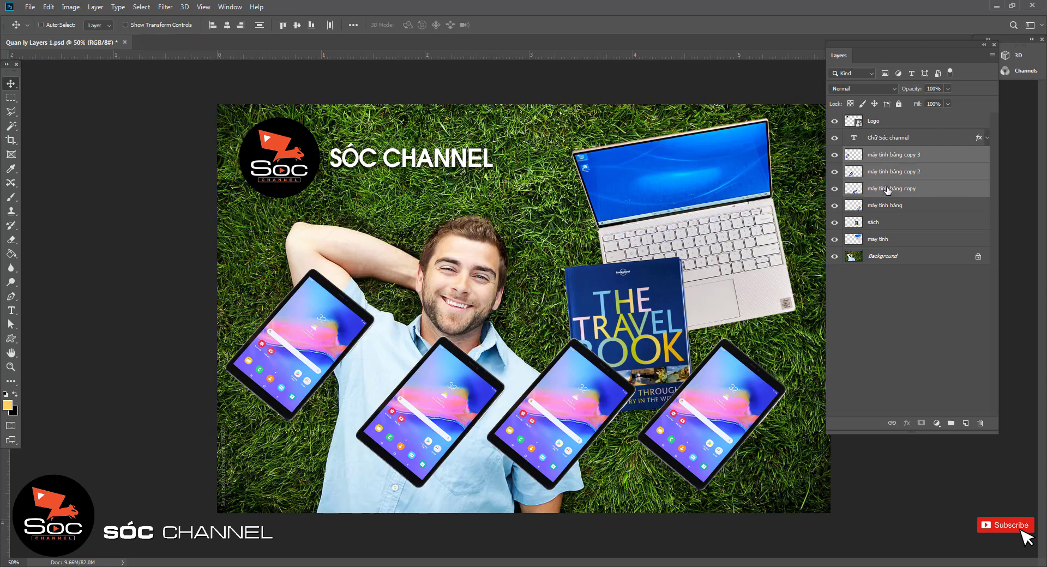
# Step: Select máy tính bảng copy 3 through máy tính bảng, all four tablet layers together
pyautogui.keyDown('ctrl'); pyautogui.click(881, 207); pyautogui.keyUp('ctrl')
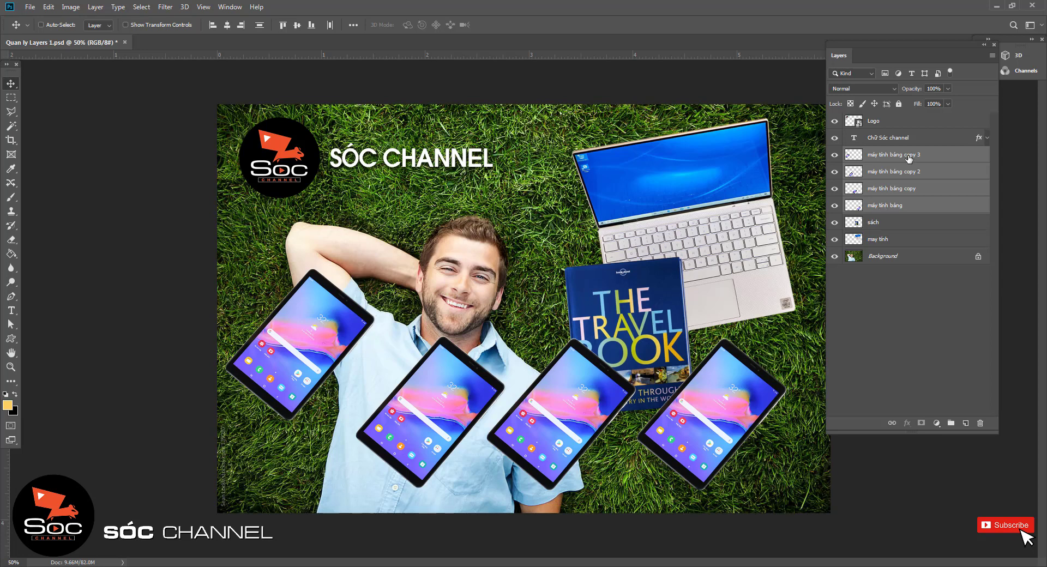
pyautogui.click(910, 206)
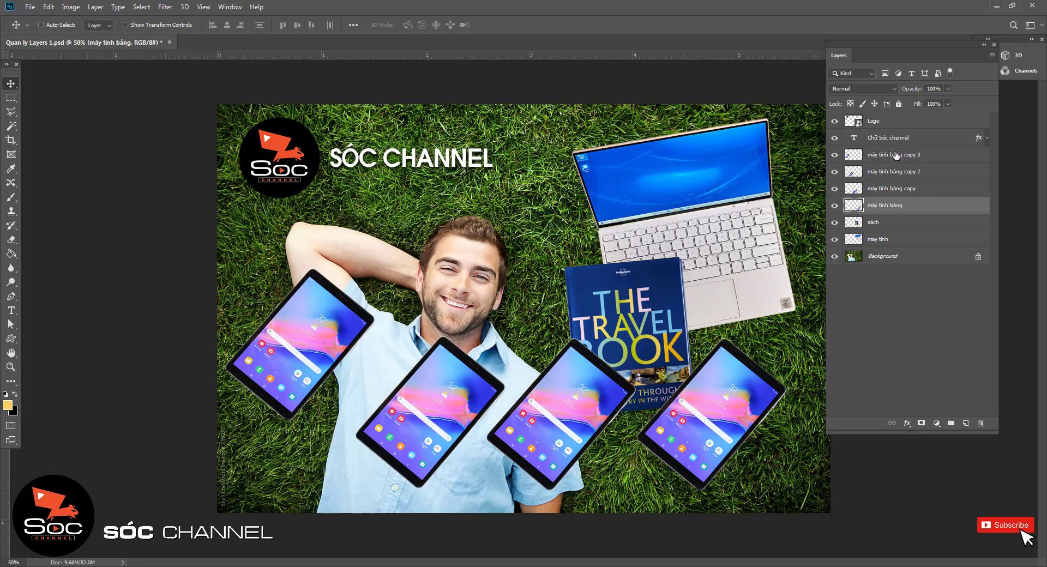
pyautogui.click(896, 155)
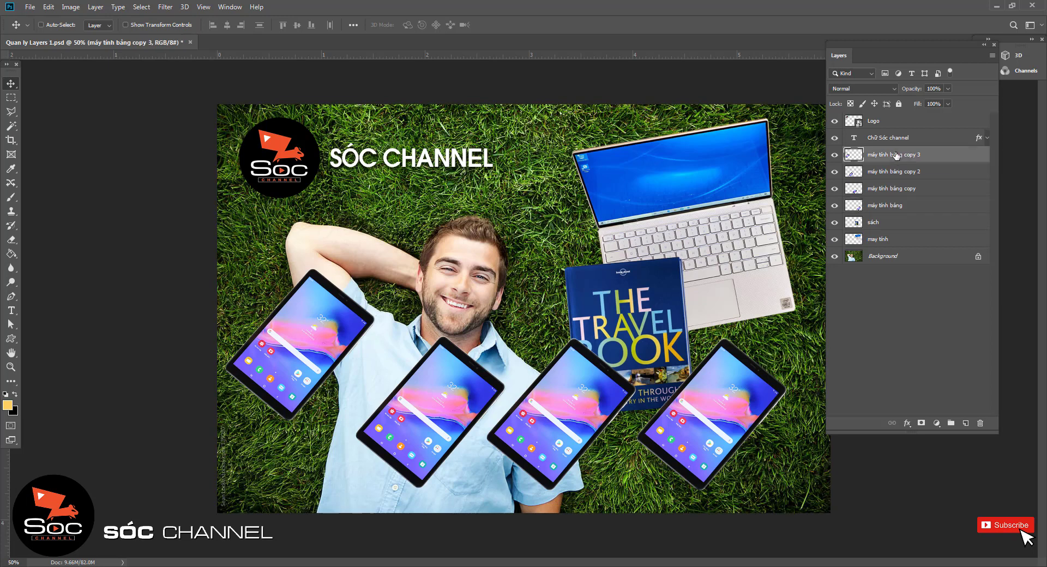
pyautogui.keyDown('shift'); pyautogui.click(885, 206); pyautogui.keyUp('shift')
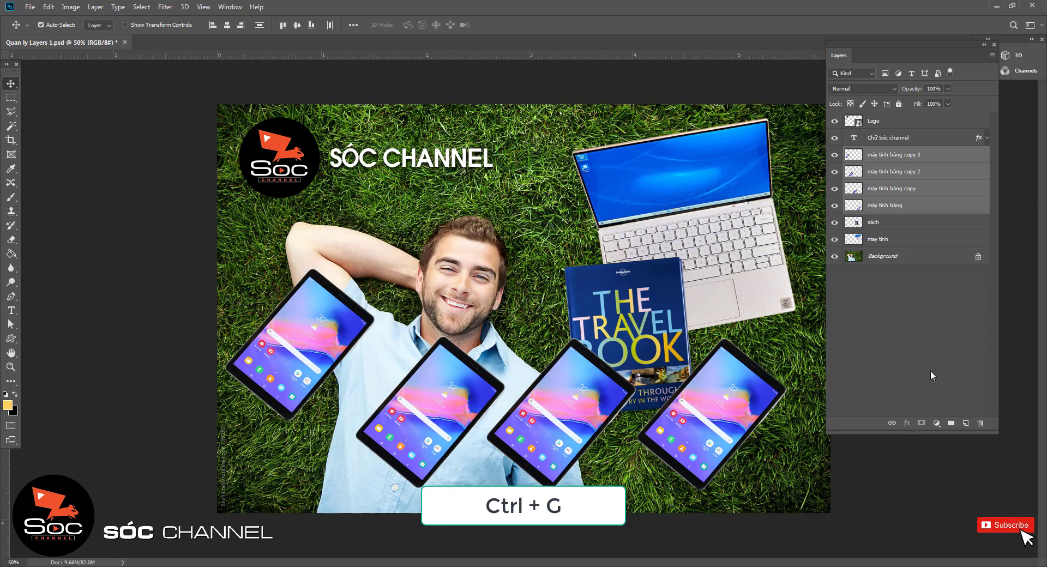
# Step: Group the four tablet layers as Group 1 and drag the grouped tablets into place
pyautogui.hotkey('ctrl', 'g')
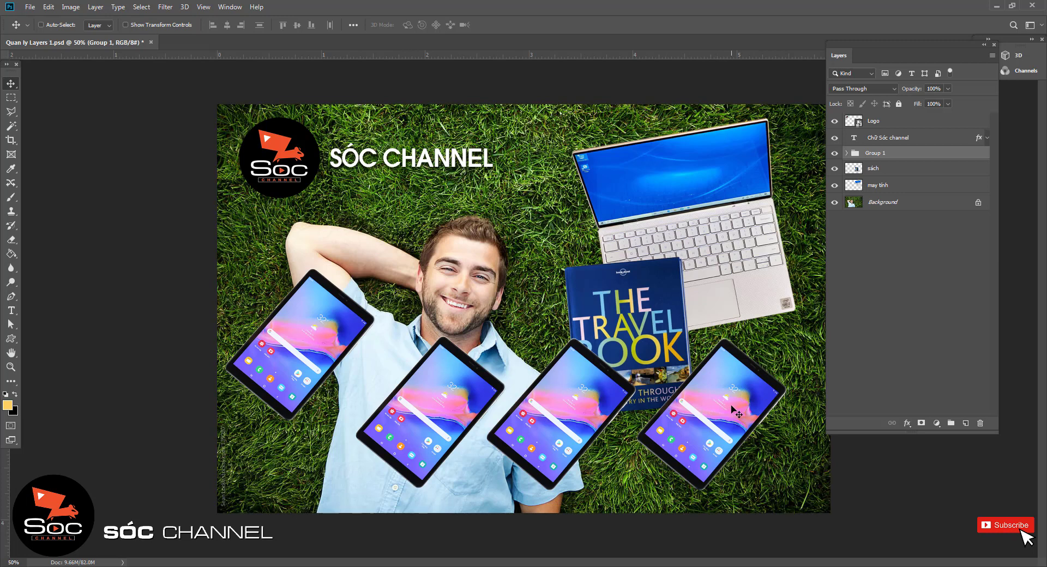
pyautogui.moveTo(332, 322)
pyautogui.mouseDown()
pyautogui.moveTo(377, 180)
pyautogui.moveTo(382, 371)
pyautogui.moveTo(281, 303)
pyautogui.moveTo(350, 234)
pyautogui.moveTo(449, 260)
pyautogui.moveTo(355, 318)
pyautogui.moveTo(331, 232)
pyautogui.moveTo(473, 279)
pyautogui.mouseUp()
pyautogui.moveTo(432, 315)
pyautogui.mouseDown()
pyautogui.moveTo(354, 360)
pyautogui.moveTo(303, 279)
pyautogui.moveTo(348, 341)
pyautogui.moveTo(331, 330)
pyautogui.moveTo(338, 297)
pyautogui.moveTo(349, 322)
pyautogui.moveTo(325, 343)
pyautogui.mouseUp()
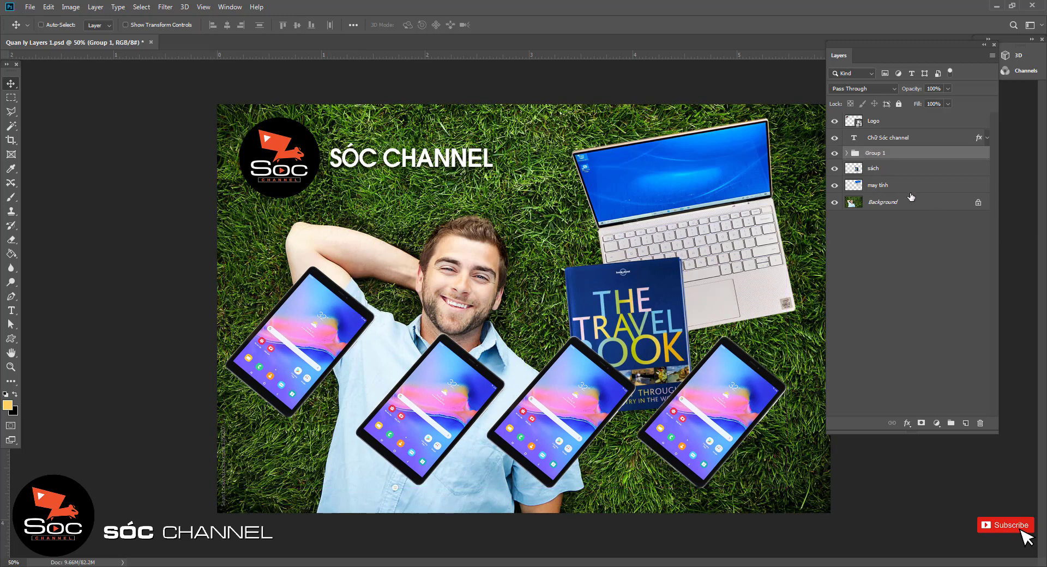
pyautogui.doubleClick(874, 154)
pyautogui.click(917, 251)
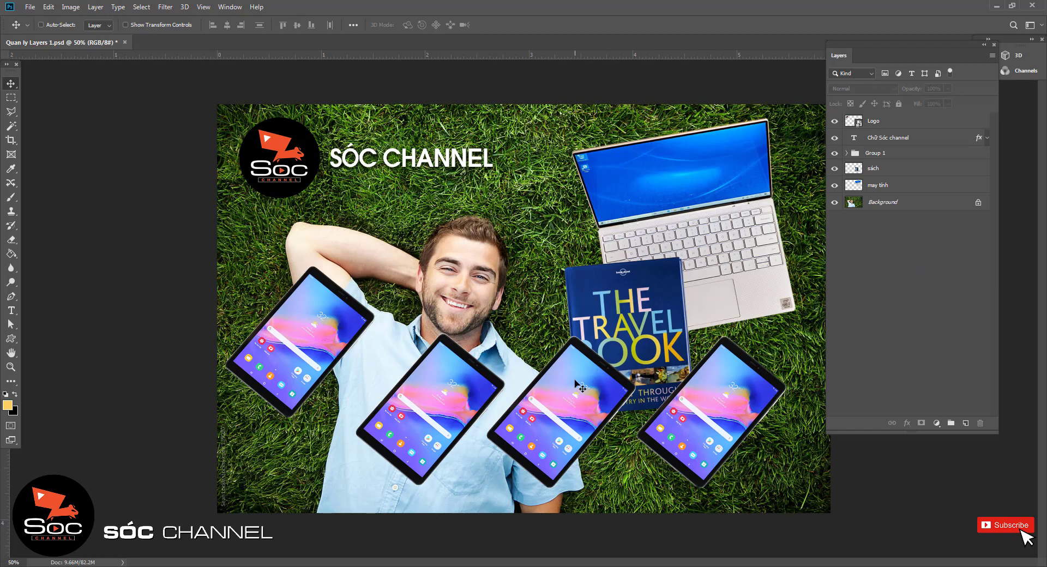
# Step: Dismiss the no-layer warning, select Group 1, and nudge all four tablets together
pyautogui.click(543, 428)
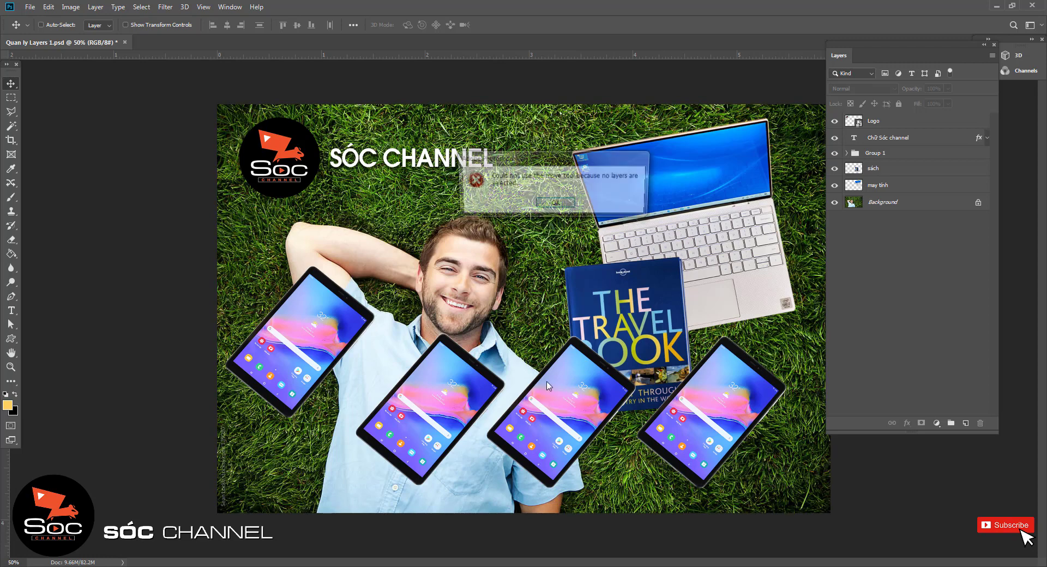
pyautogui.click(555, 204)
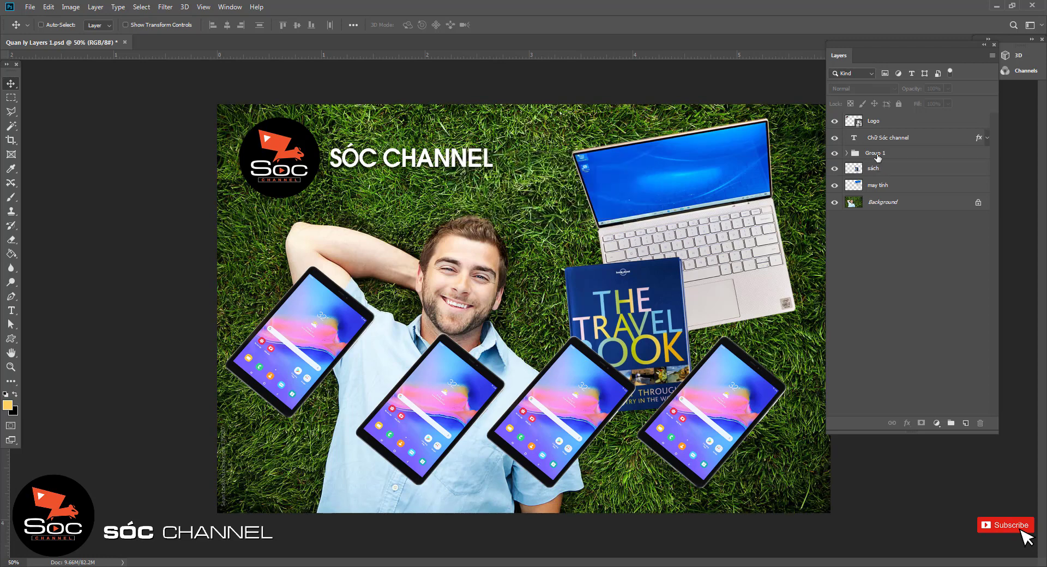
pyautogui.click(873, 153)
pyautogui.moveTo(528, 412); pyautogui.dragTo(549, 404)
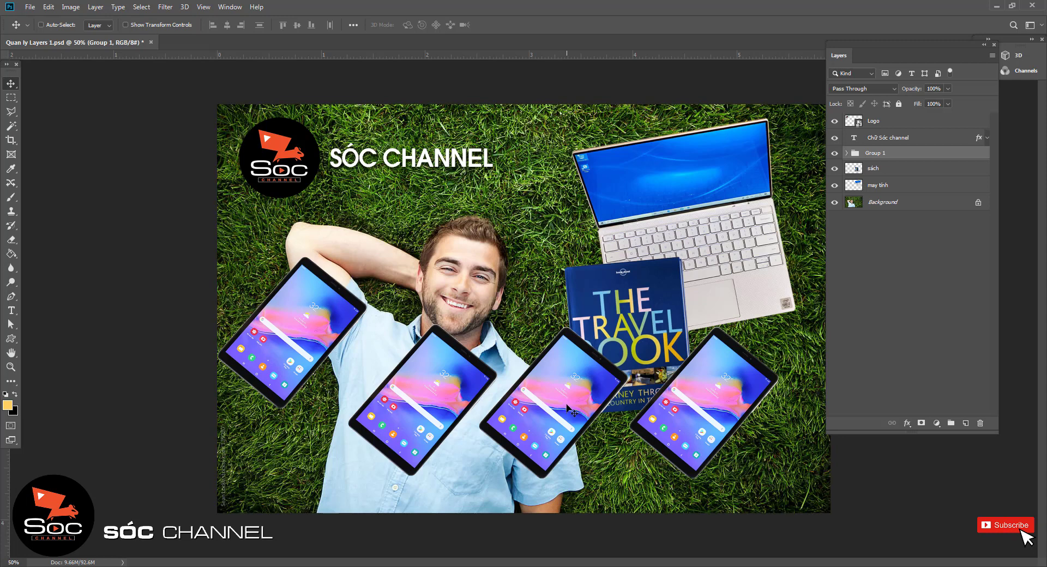
pyautogui.press('ctrl')
# Step: Move the third tablet up and right over the travel book, then collapse Group 1
pyautogui.keyDown('ctrl'); pyautogui.click(572, 374); pyautogui.keyUp('ctrl')
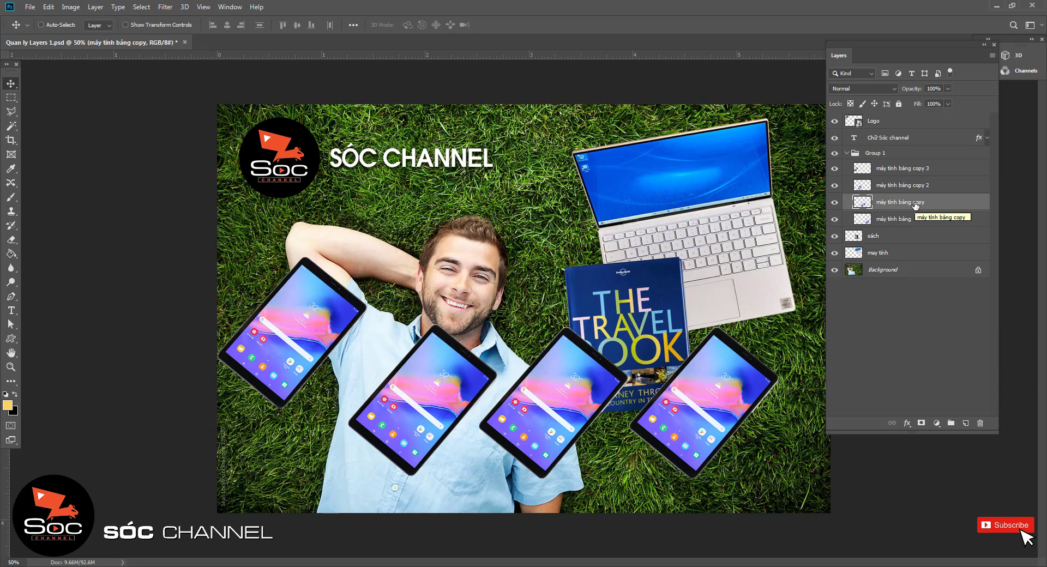
pyautogui.moveTo(576, 378)
pyautogui.mouseDown()
pyautogui.moveTo(571, 307)
pyautogui.moveTo(574, 388)
pyautogui.mouseUp()
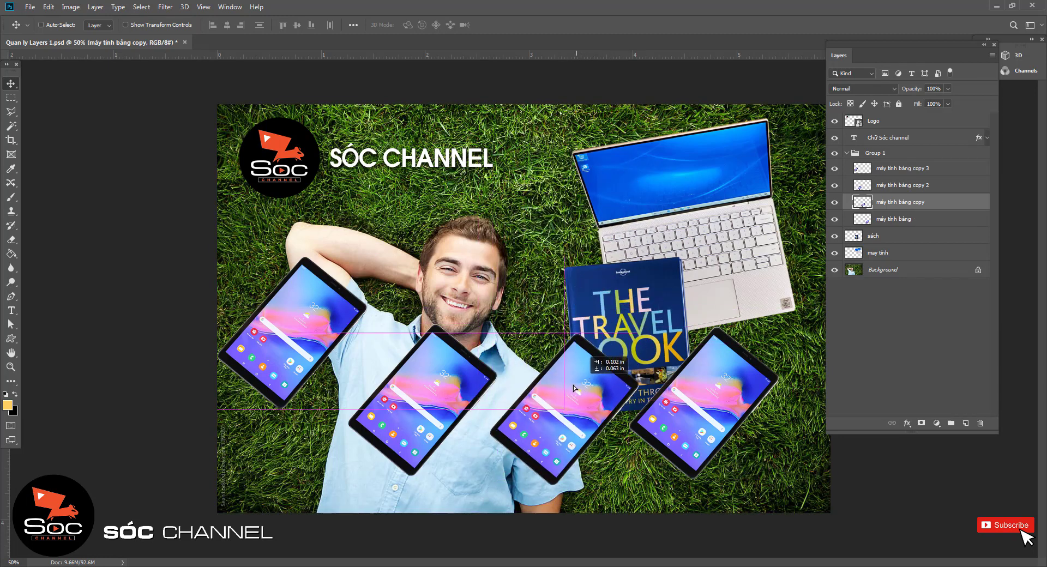
pyautogui.moveTo(573, 388)
pyautogui.mouseDown()
pyautogui.moveTo(670, 267)
pyautogui.moveTo(274, 352)
pyautogui.moveTo(566, 380)
pyautogui.moveTo(637, 288)
pyautogui.moveTo(586, 362)
pyautogui.moveTo(567, 349)
pyautogui.moveTo(594, 371)
pyautogui.mouseUp()
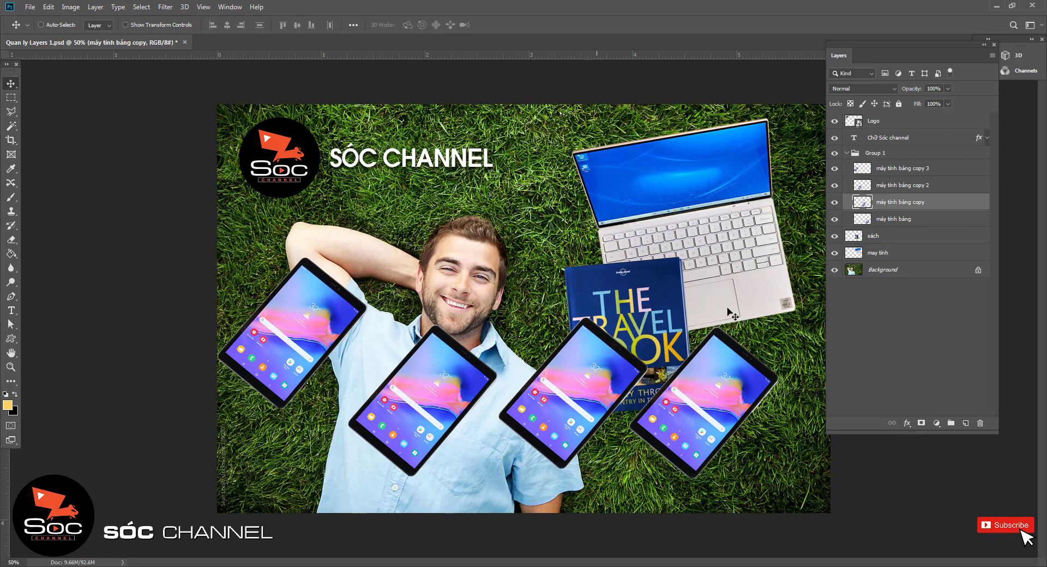
pyautogui.click(848, 154)
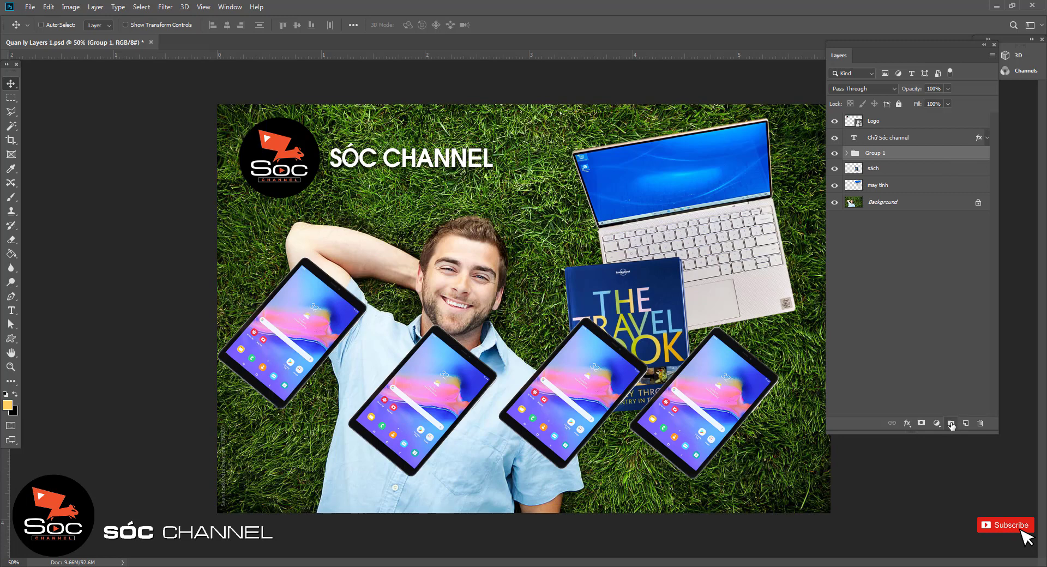
# Step: Create Group 2 and move the sách book layer into it
pyautogui.click(951, 423)
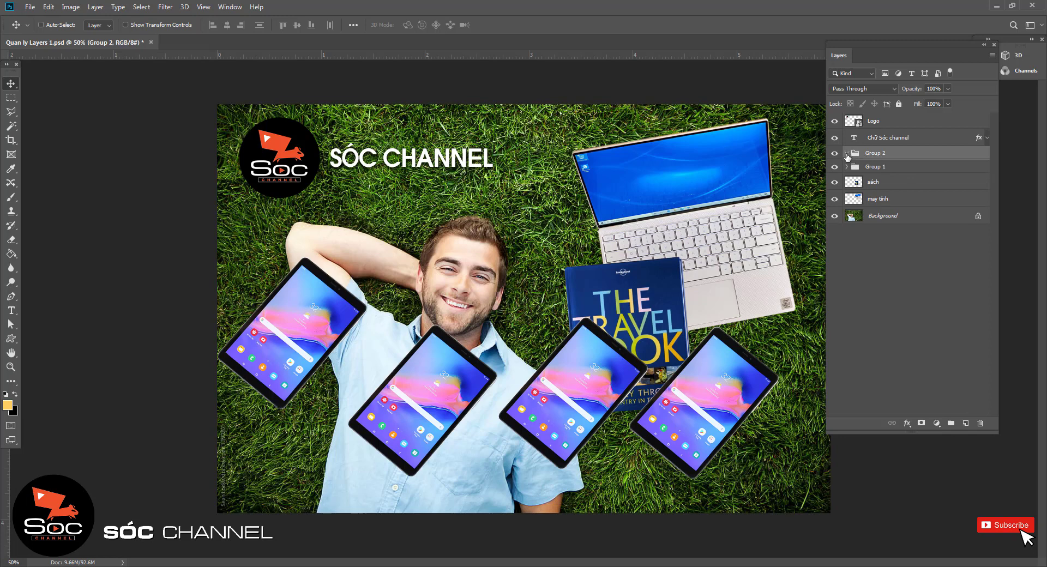
pyautogui.click(881, 184)
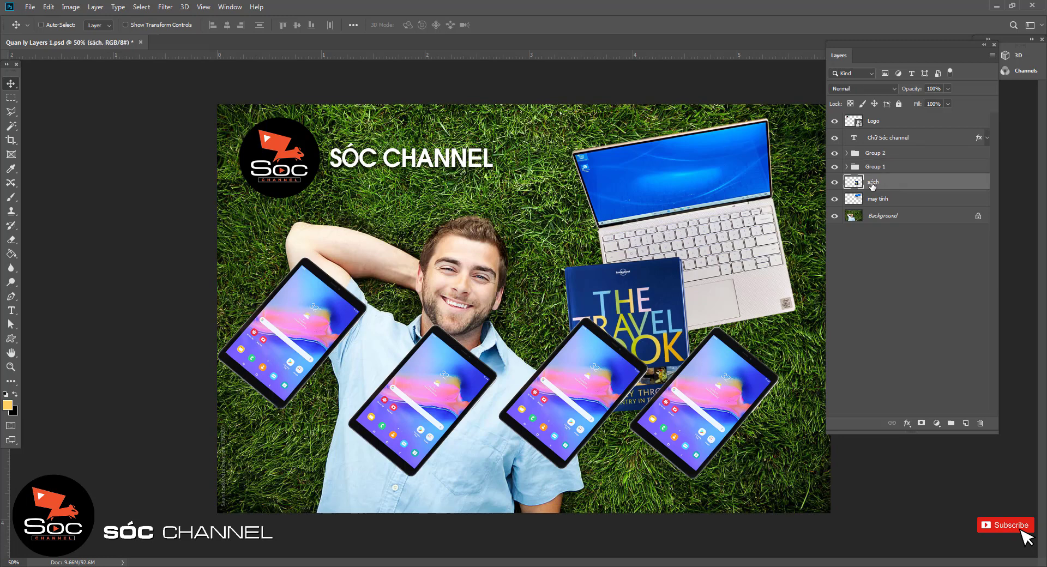
pyautogui.moveTo(872, 186); pyautogui.dragTo(877, 151)
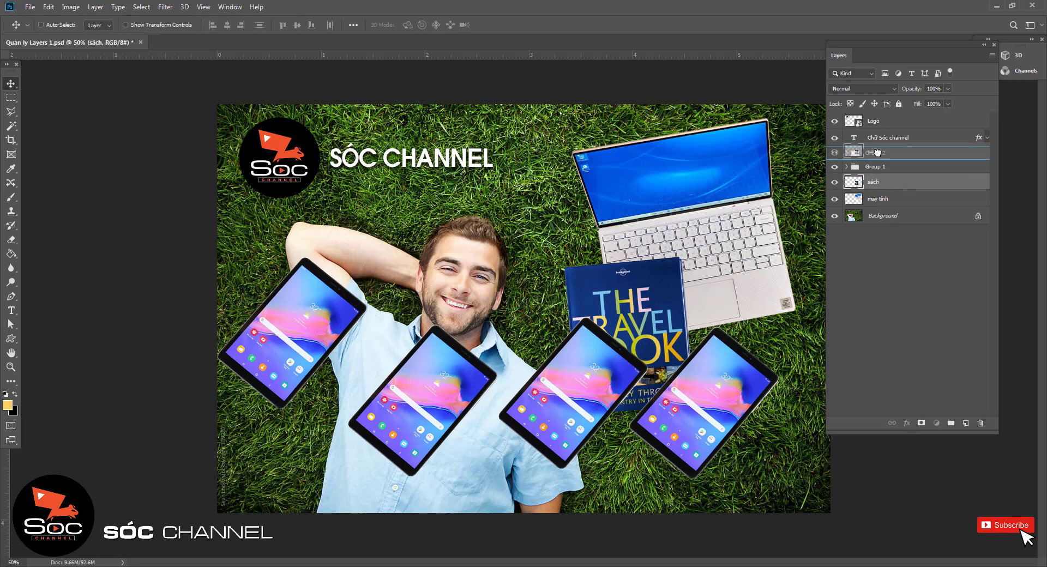
pyautogui.moveTo(877, 151); pyautogui.dragTo(884, 153)
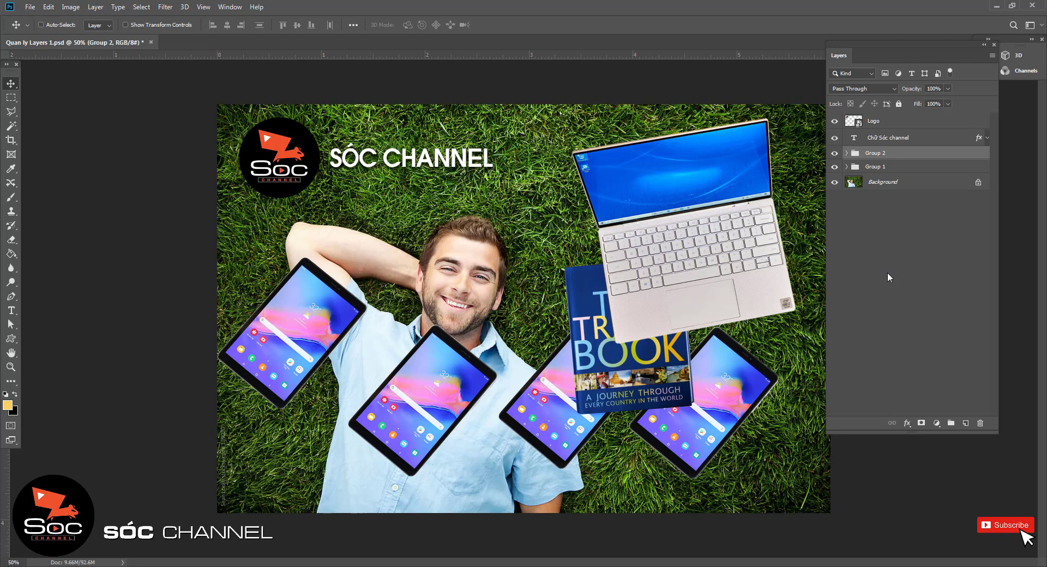
# Step: Ungroup Group 1 back into the four separate tablet layers
pyautogui.click(893, 170)
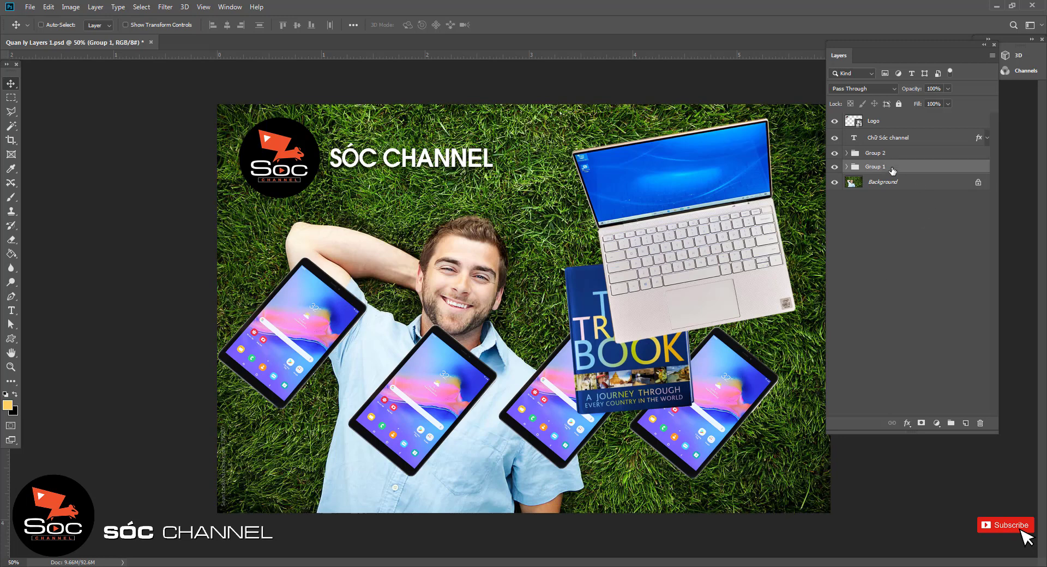
pyautogui.rightClick(896, 170)
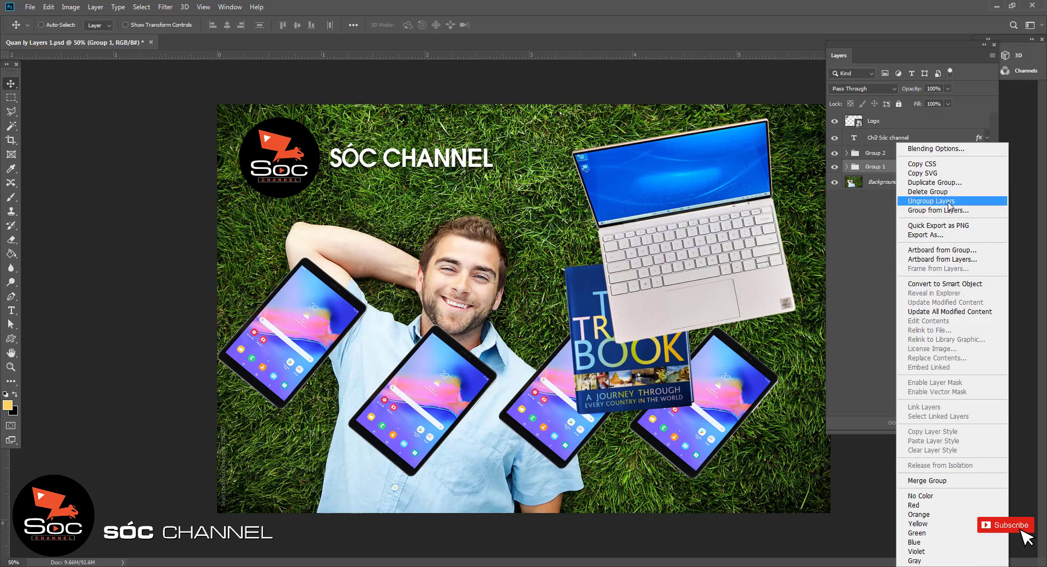
pyautogui.click(949, 202)
pyautogui.click(922, 293)
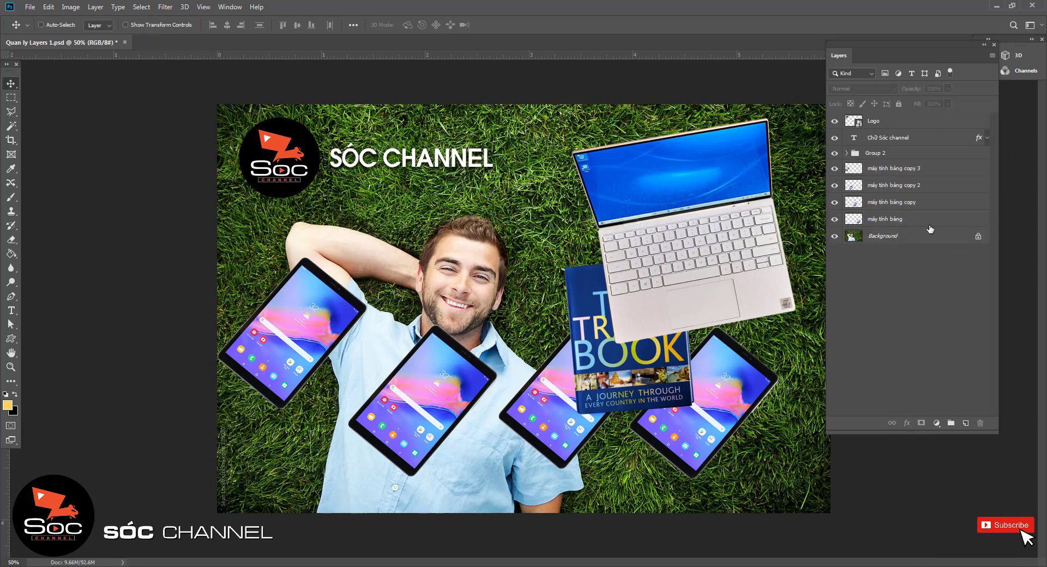
# Step: Ungroup Group 2, leaving the máy tính and sách layers loose
pyautogui.click(879, 153)
pyautogui.rightClick(878, 153)
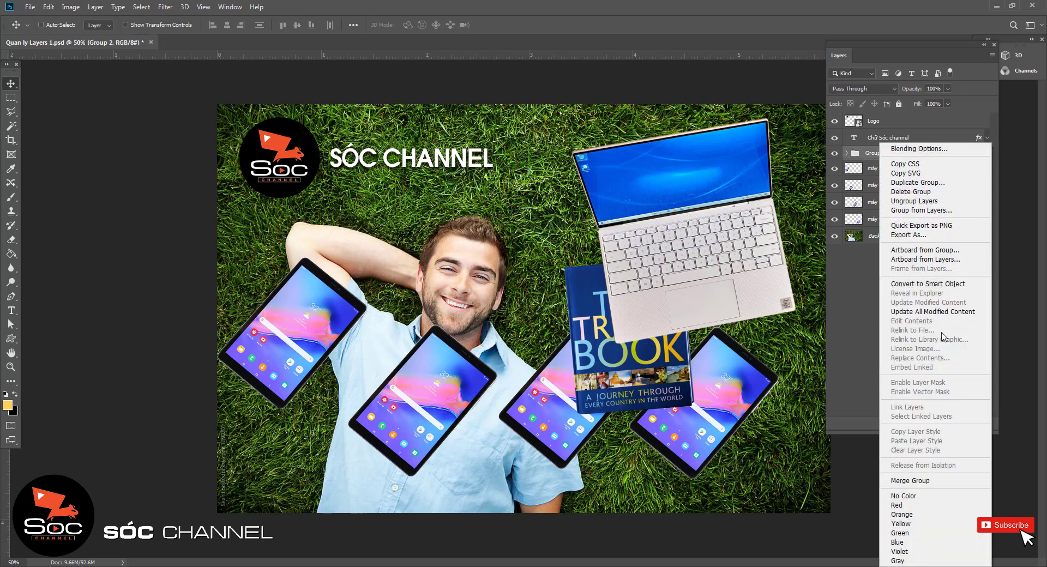
pyautogui.click(916, 201)
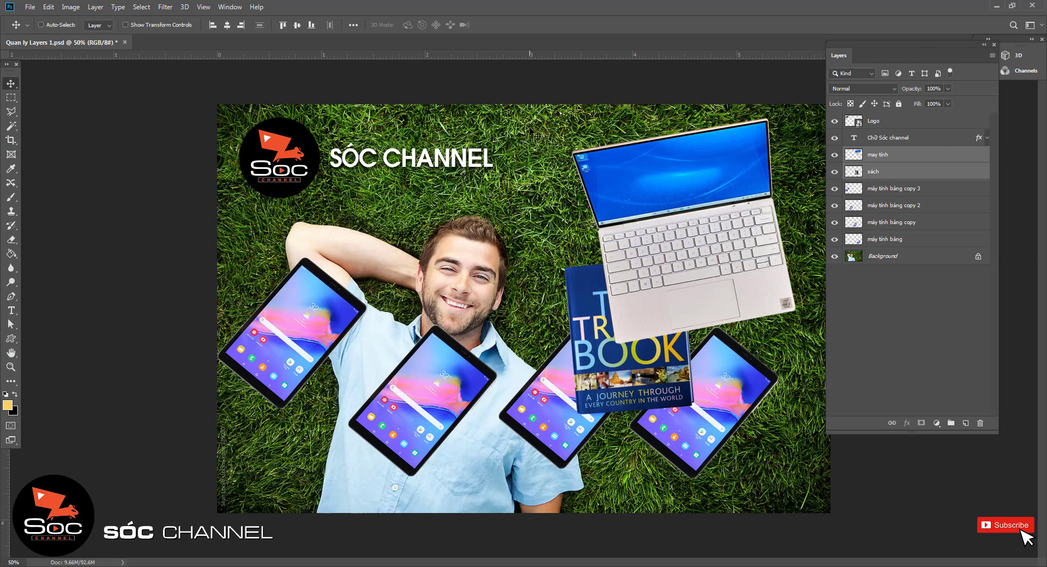
pyautogui.click(908, 155)
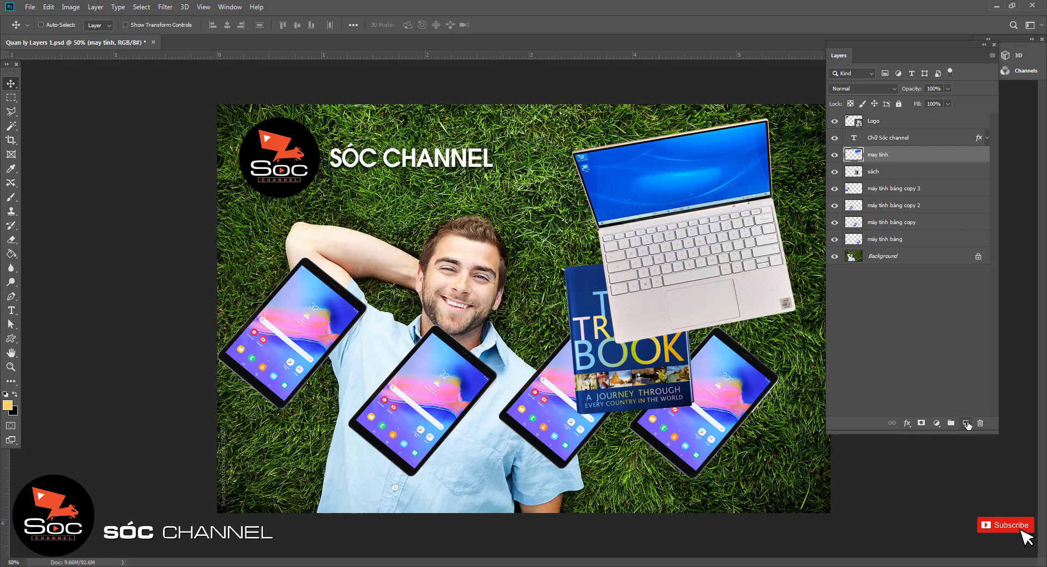
pyautogui.click(966, 424)
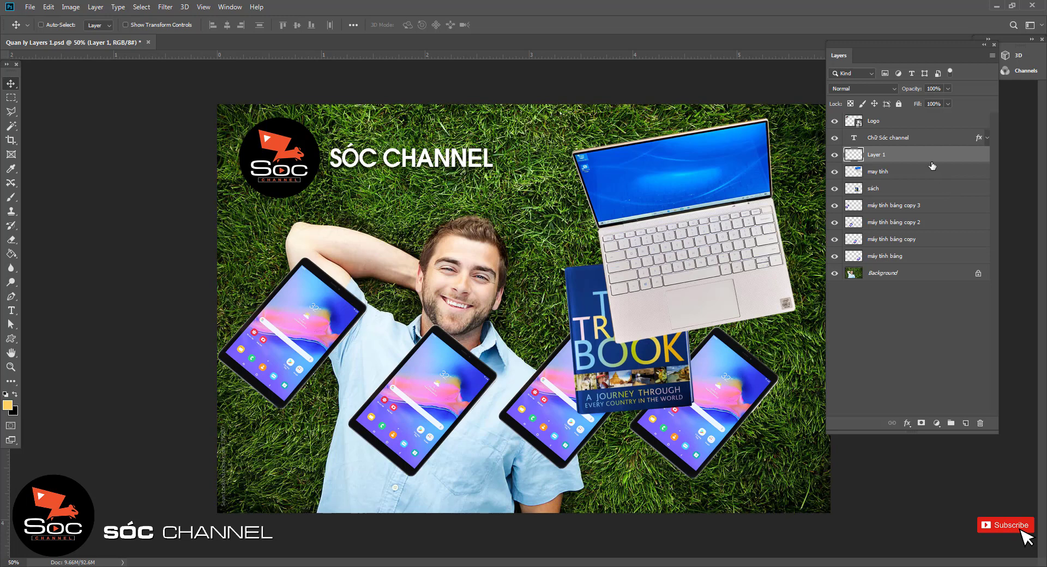
pyautogui.press('Delete')
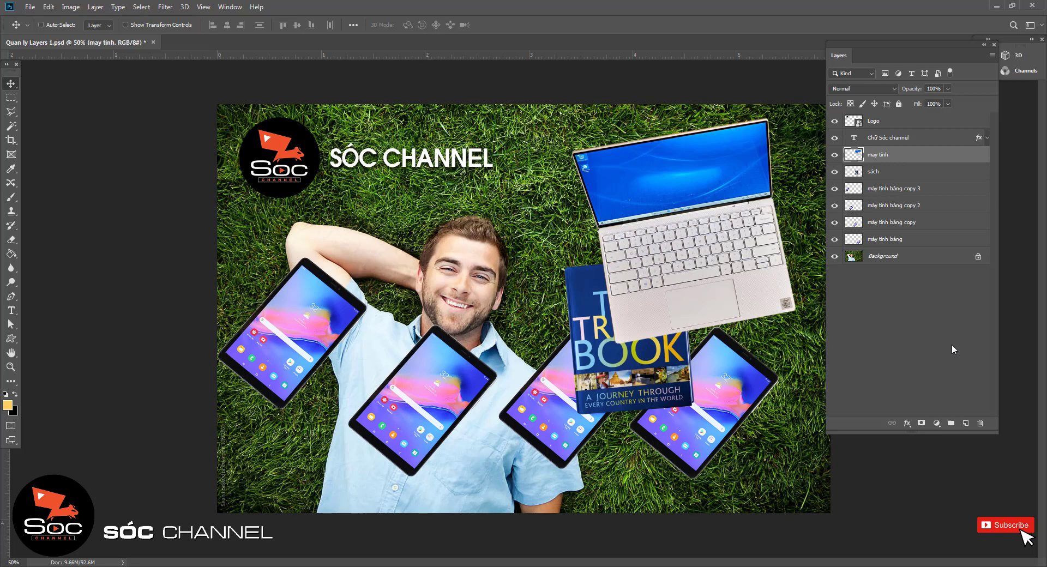
pyautogui.click(97, 7)
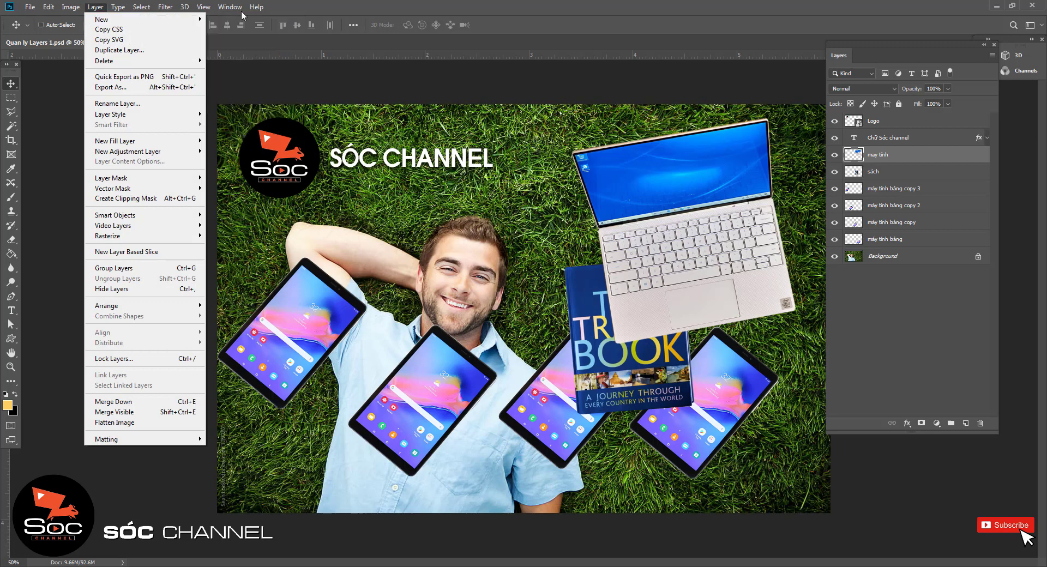
pyautogui.moveTo(103, 18)
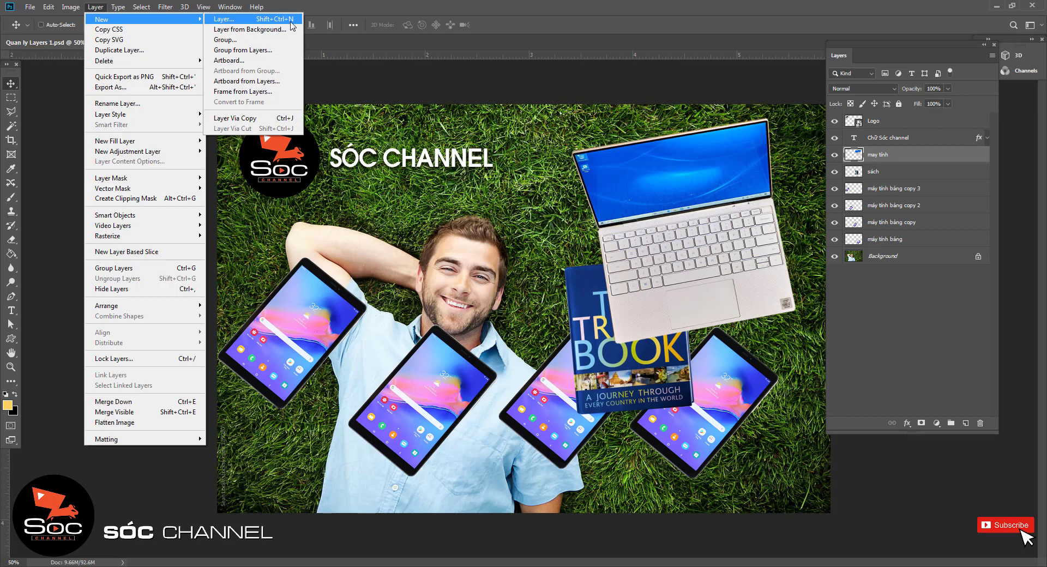
pyautogui.click(262, 20)
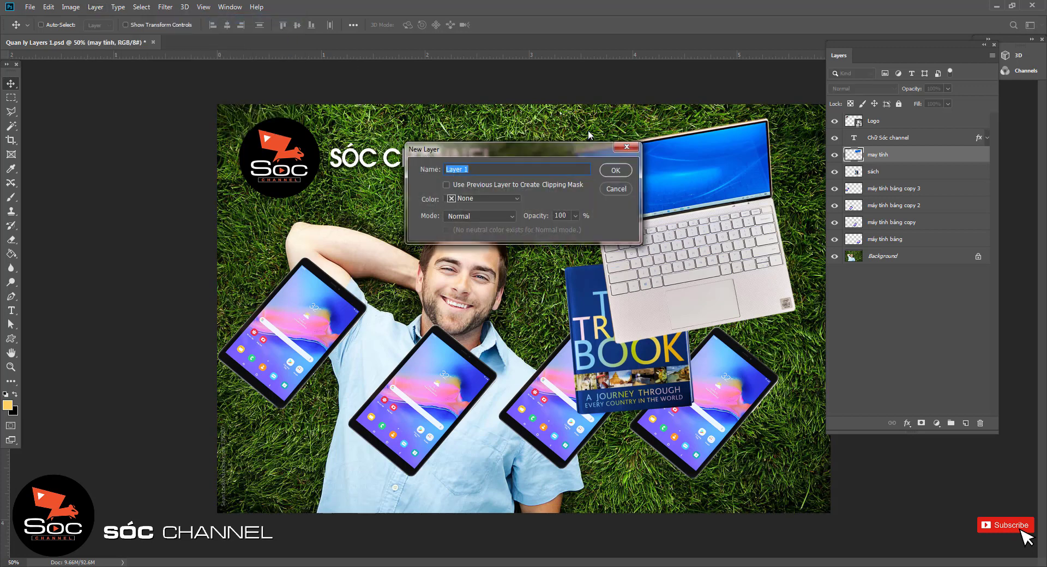
pyautogui.moveTo(562, 151); pyautogui.dragTo(567, 142)
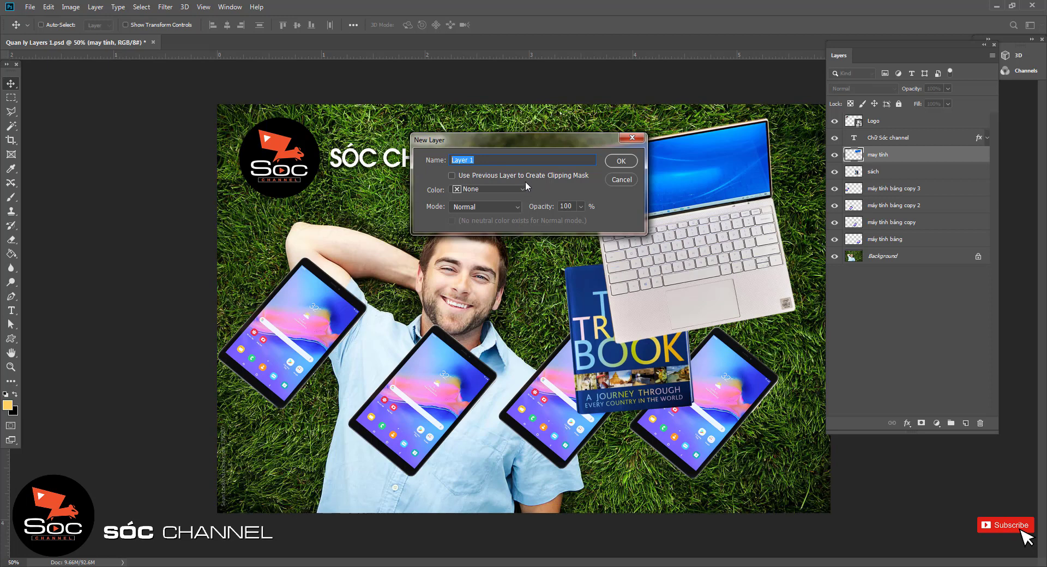
pyautogui.click(621, 161)
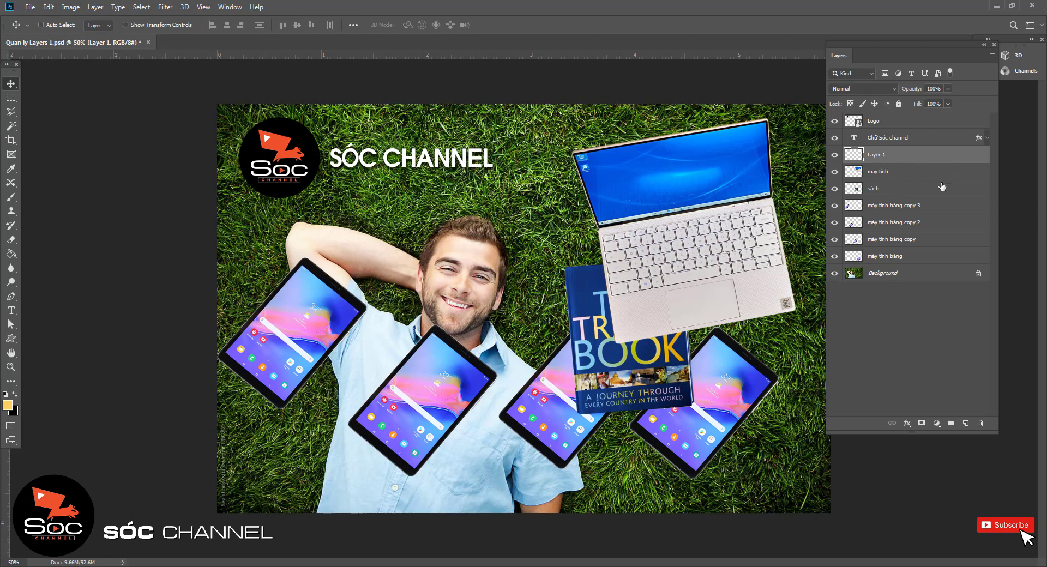
pyautogui.press('Delete')
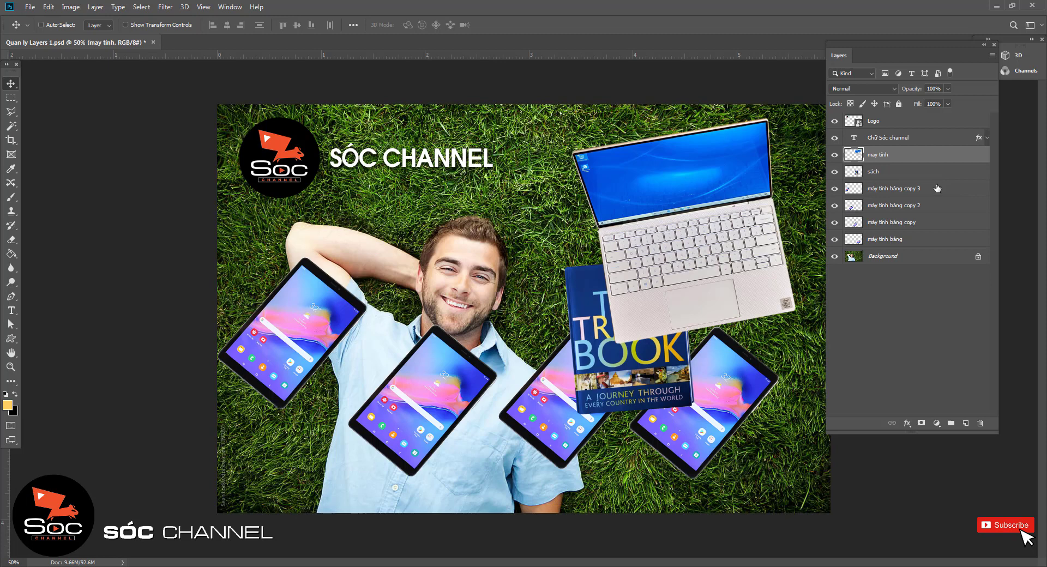
# Step: Clear the layer selection and select only the locked Background layer
pyautogui.click(915, 312)
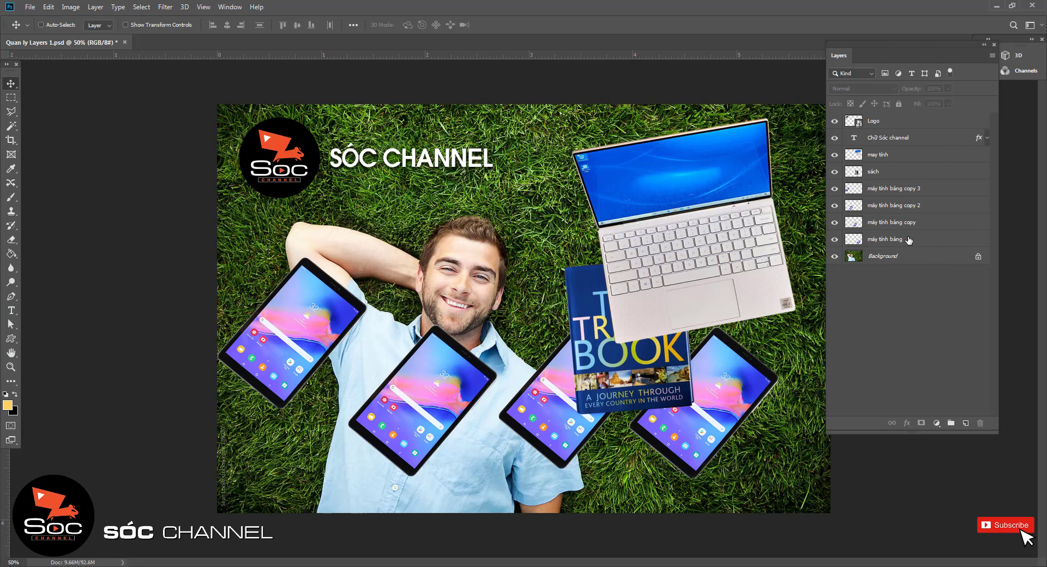
pyautogui.click(912, 259)
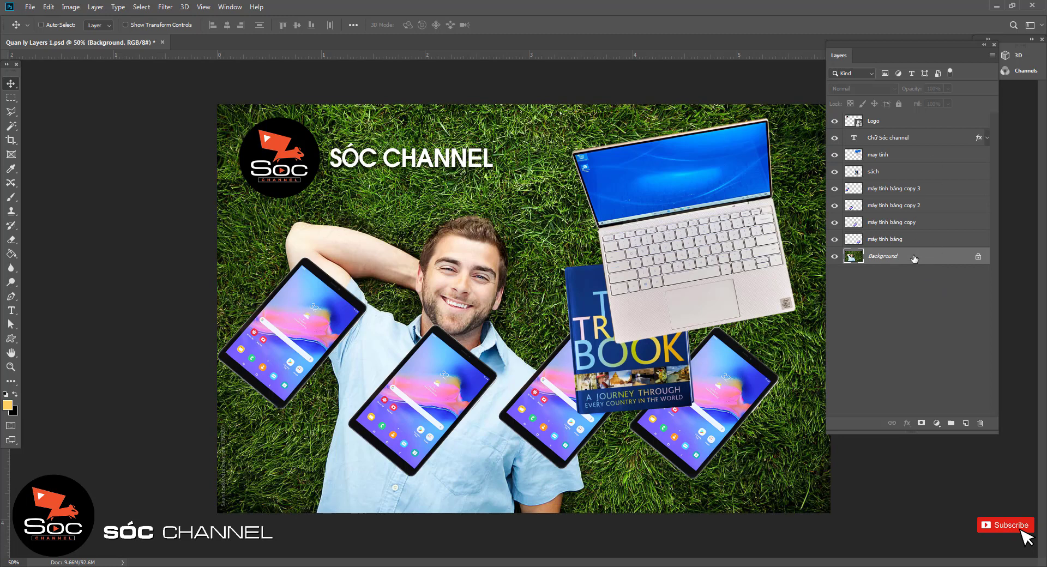
pyautogui.moveTo(915, 258); pyautogui.dragTo(923, 174)
pyautogui.click(927, 325)
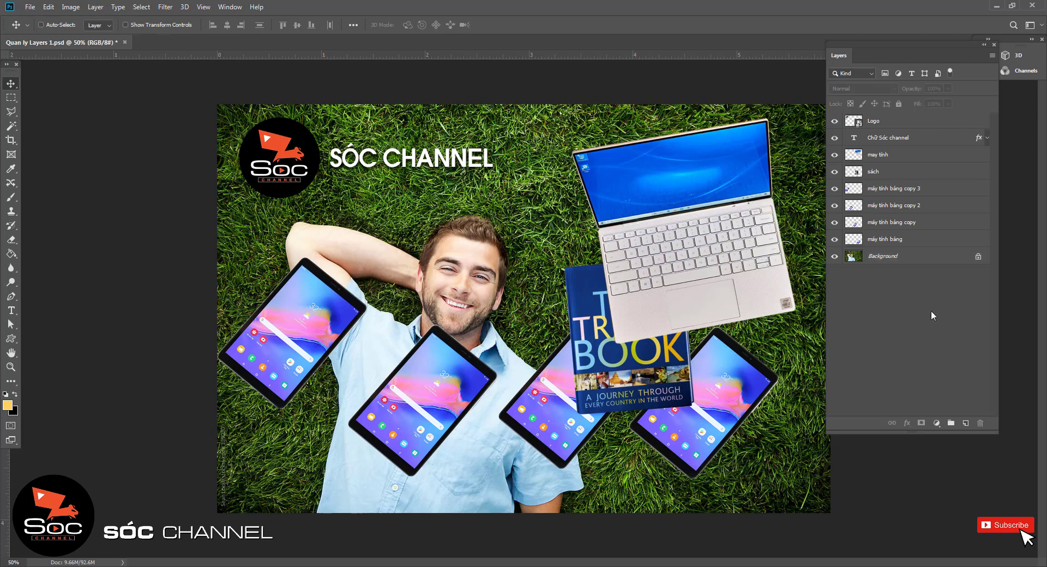
pyautogui.click(919, 258)
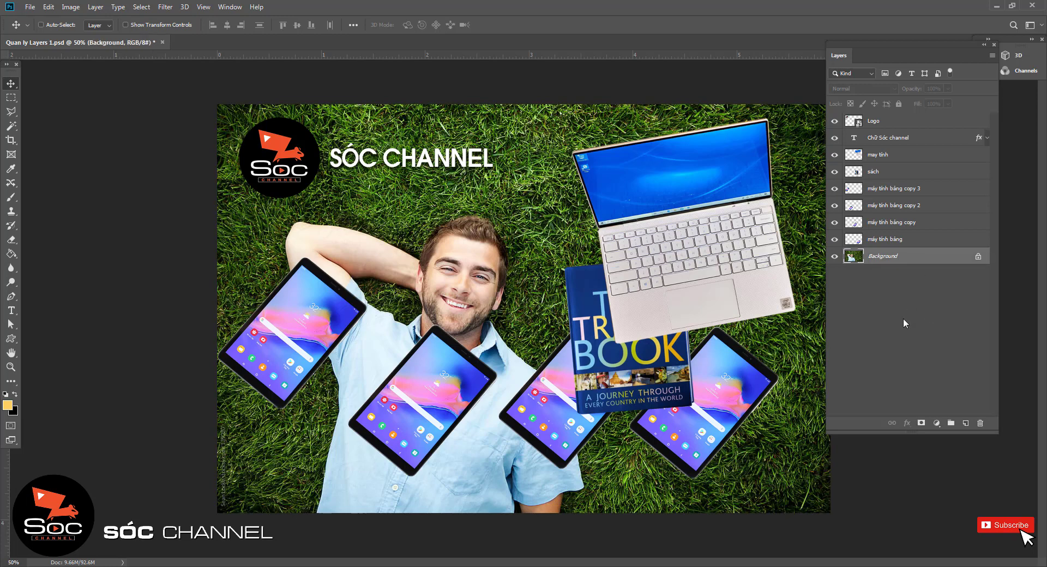
pyautogui.click(978, 258)
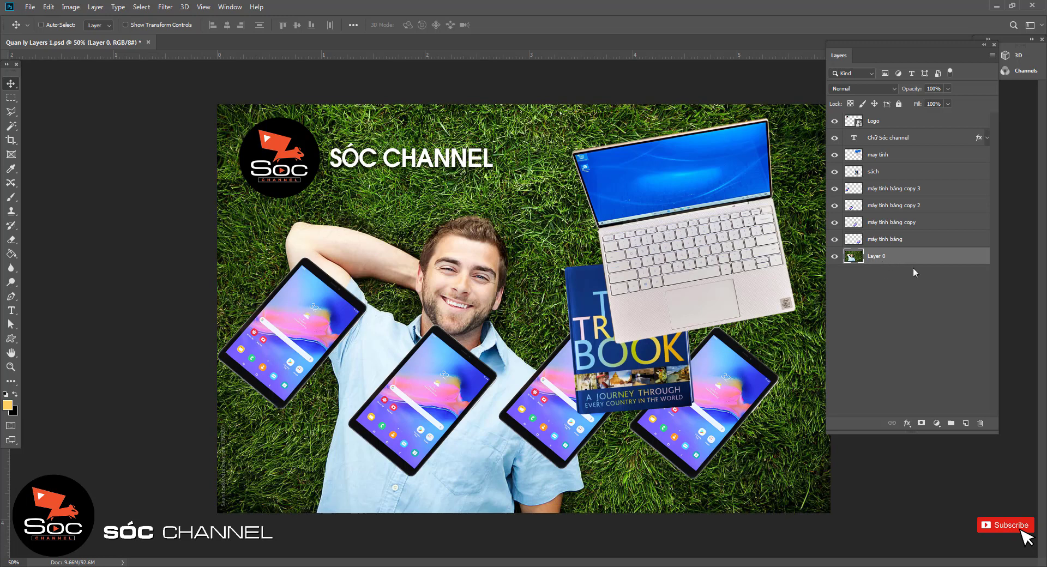
pyautogui.hotkey('ctrl', 'z')
pyautogui.click(955, 319)
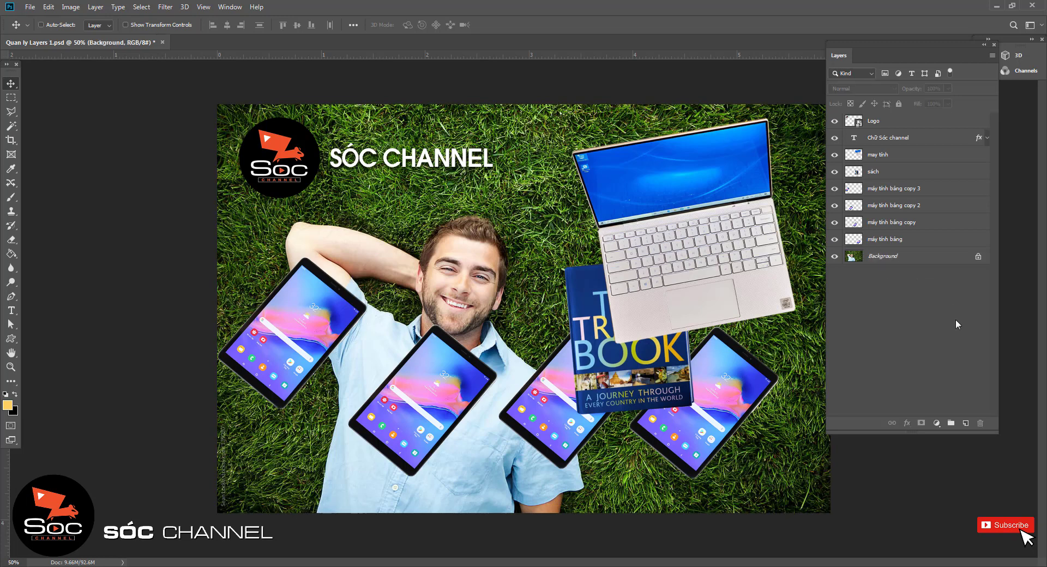
pyautogui.click(914, 257)
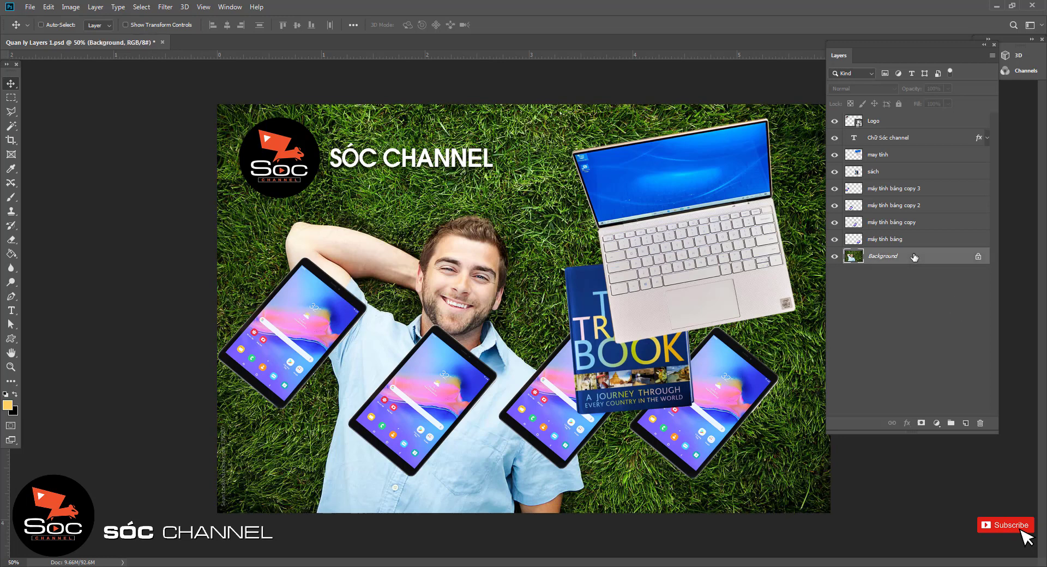
# Step: Convert the Background via Layer > New > Layer from Background, keeping the name Layer 0
pyautogui.click(96, 7)
pyautogui.moveTo(123, 18)
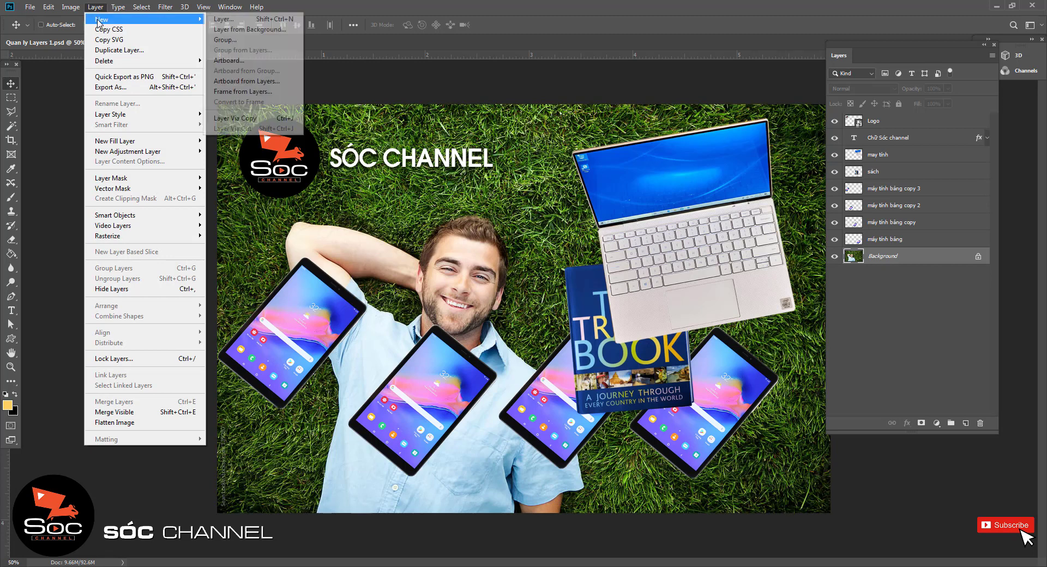
pyautogui.click(254, 30)
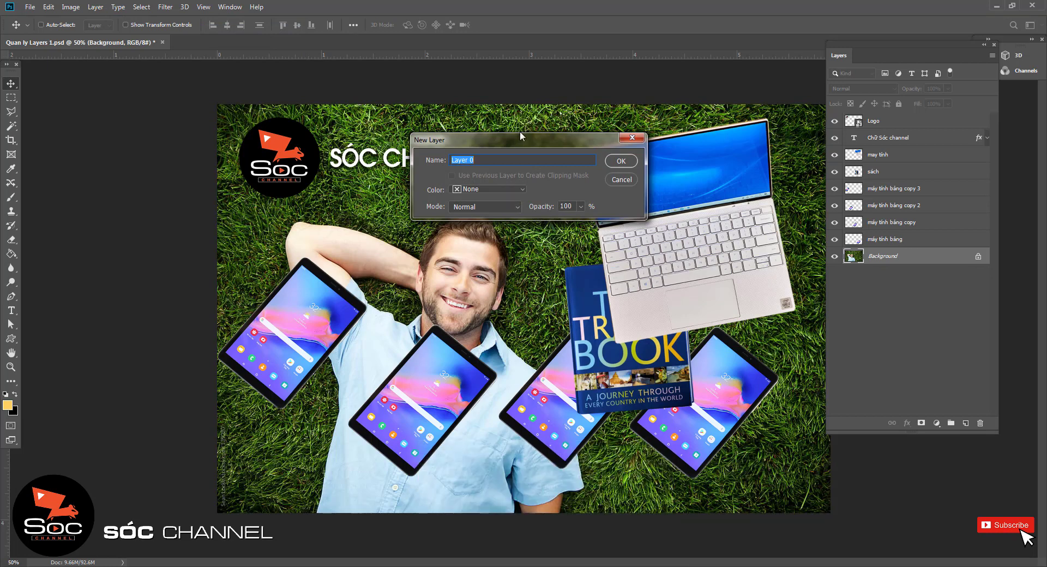
pyautogui.click(512, 160)
pyautogui.doubleClick(518, 159)
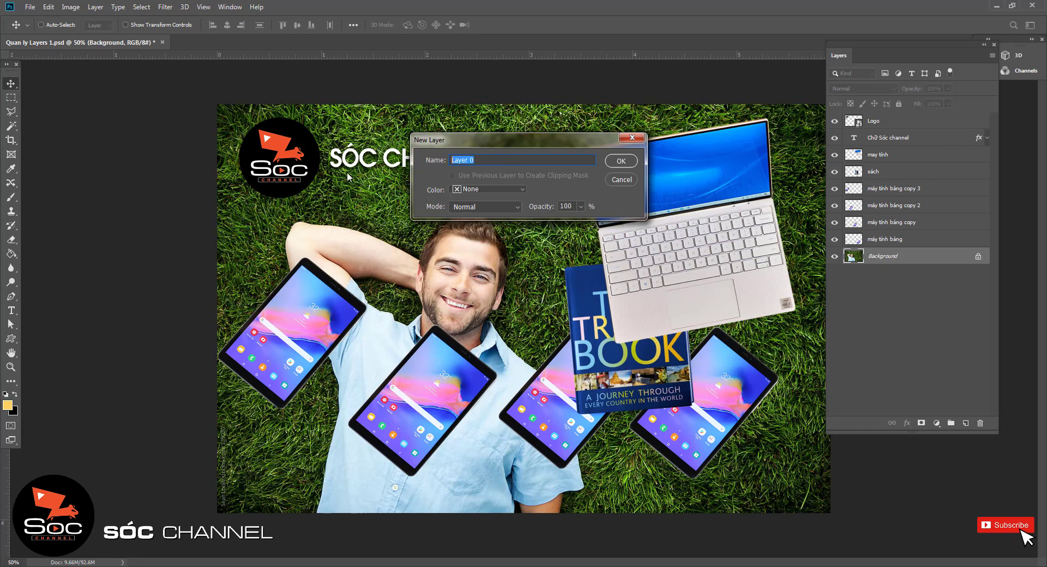
pyautogui.click(523, 155)
pyautogui.click(621, 162)
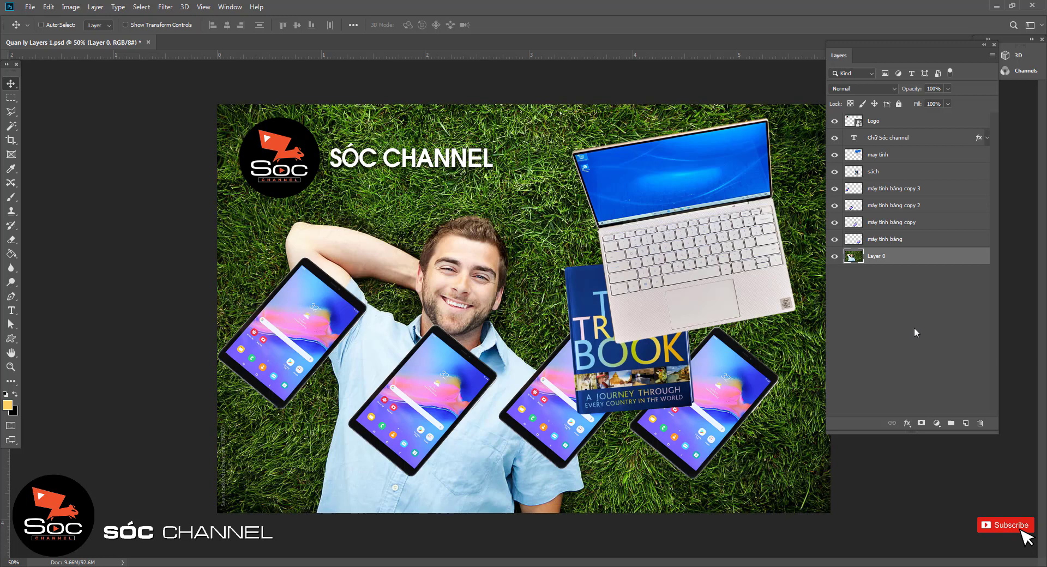
# Step: Convert the reselected Layer 0 into the locked Background layer via Layer > New > Background from Layer
pyautogui.click(907, 303)
pyautogui.click(887, 259)
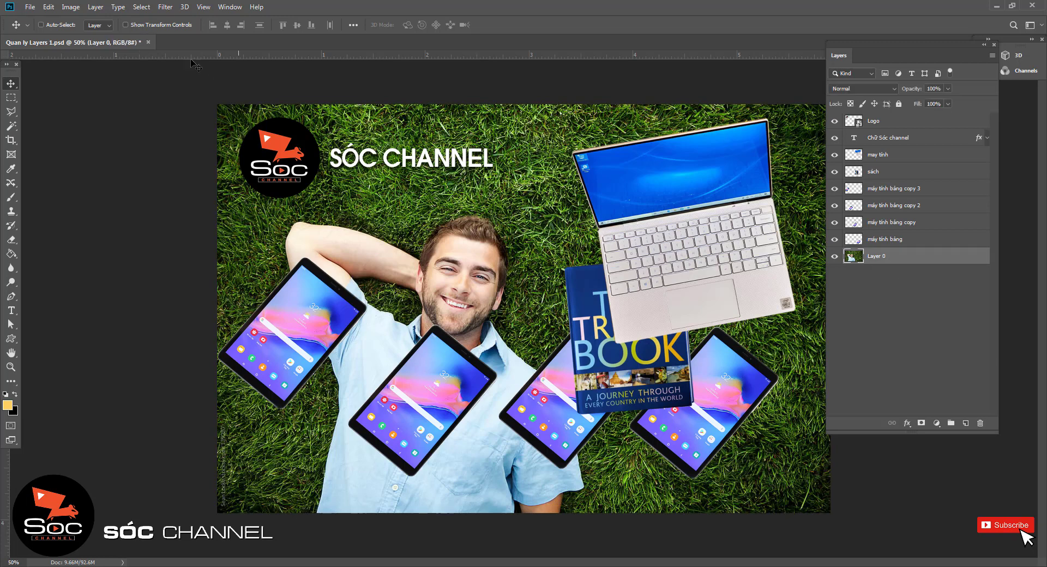
pyautogui.click(96, 8)
pyautogui.moveTo(102, 18)
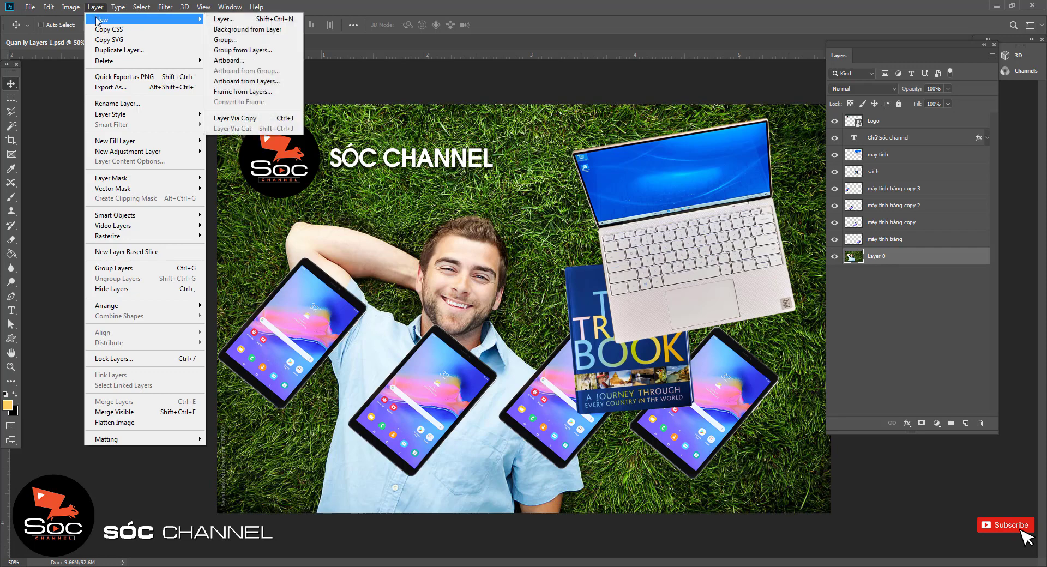
pyautogui.click(95, 7)
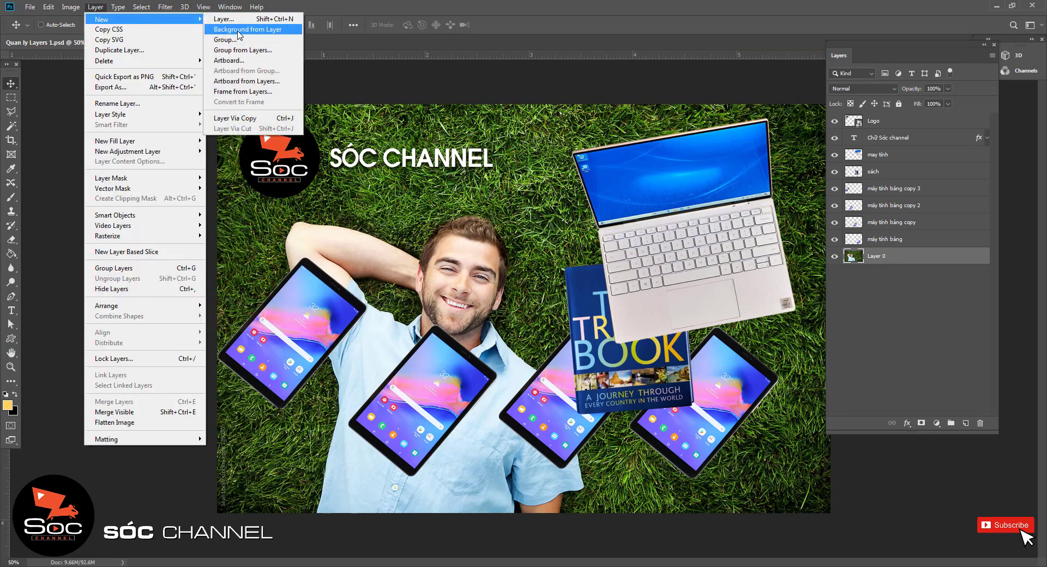
pyautogui.click(241, 31)
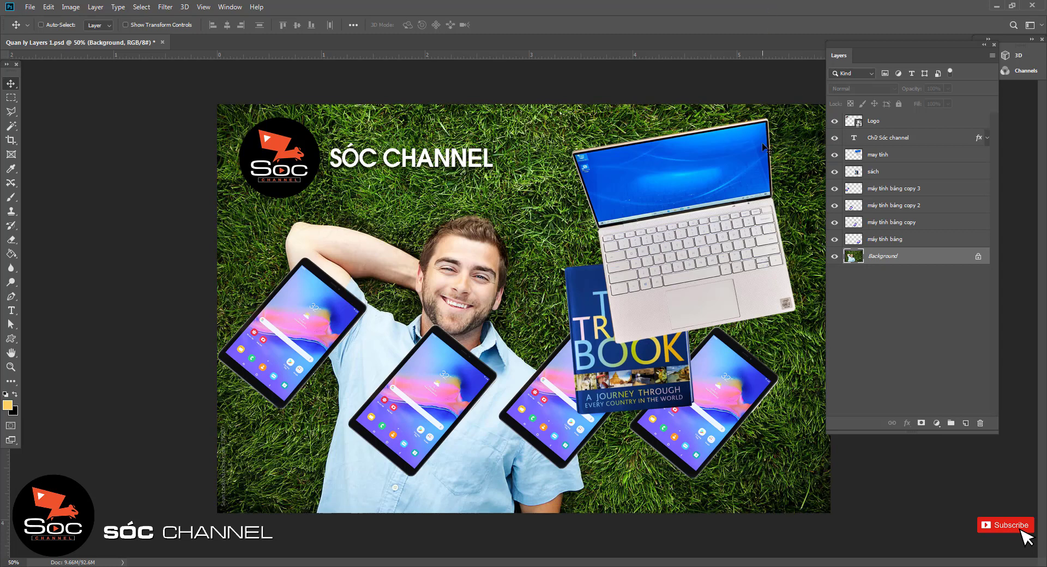
pyautogui.click(951, 318)
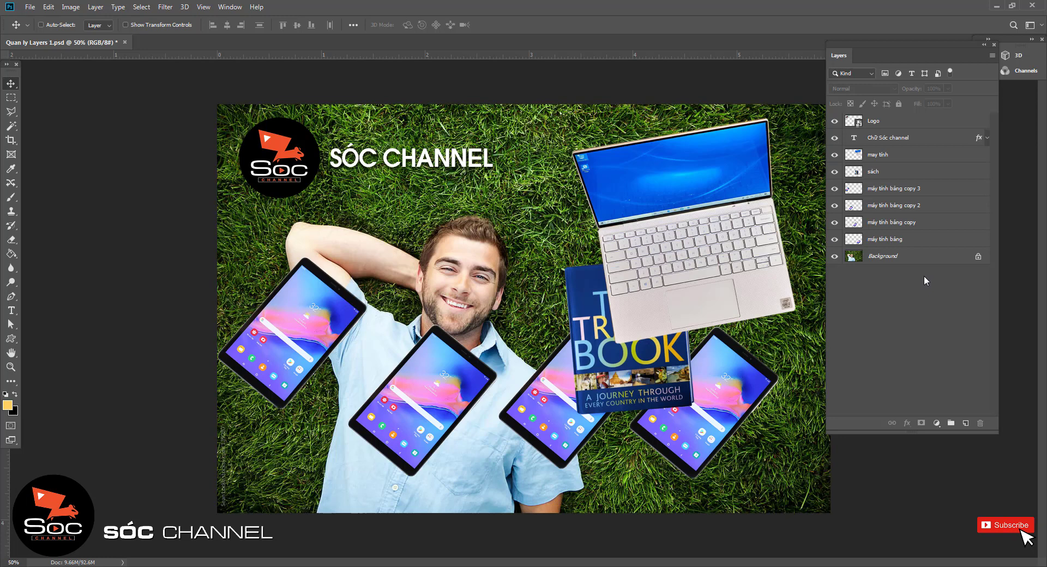
pyautogui.click(904, 191)
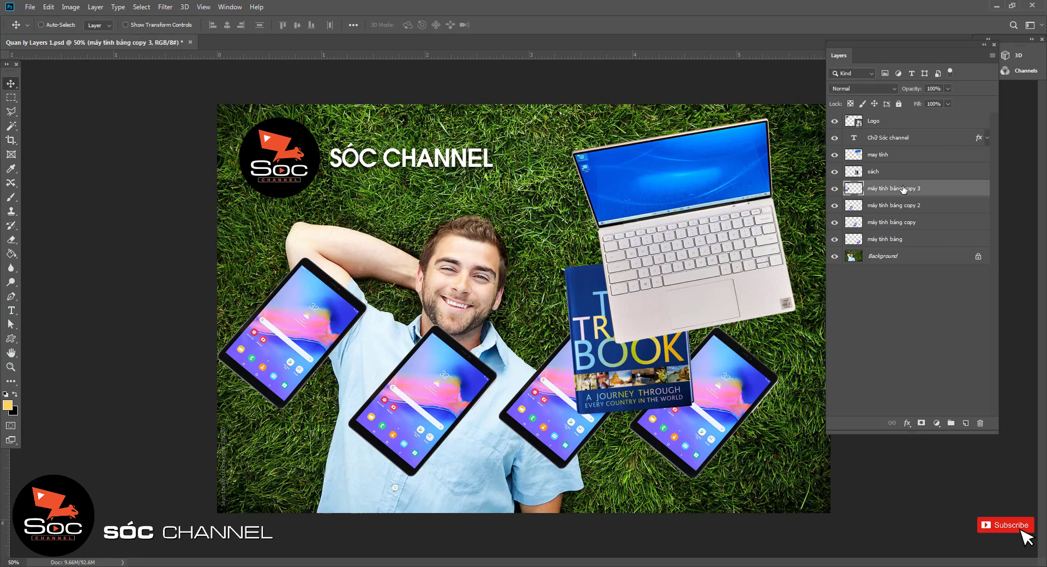
pyautogui.click(908, 172)
pyautogui.click(909, 208)
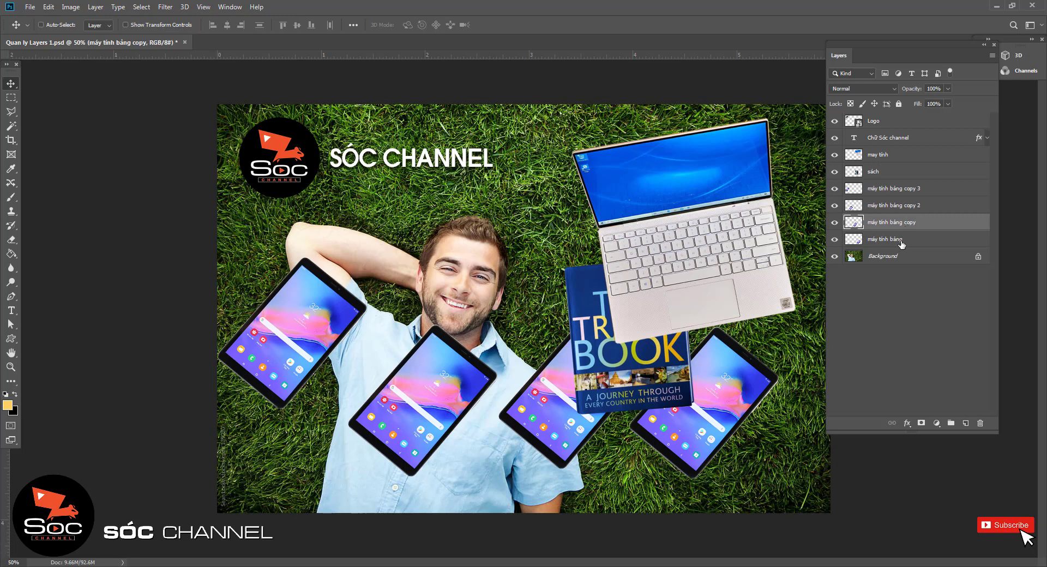
pyautogui.click(903, 241)
pyautogui.click(903, 190)
pyautogui.click(897, 171)
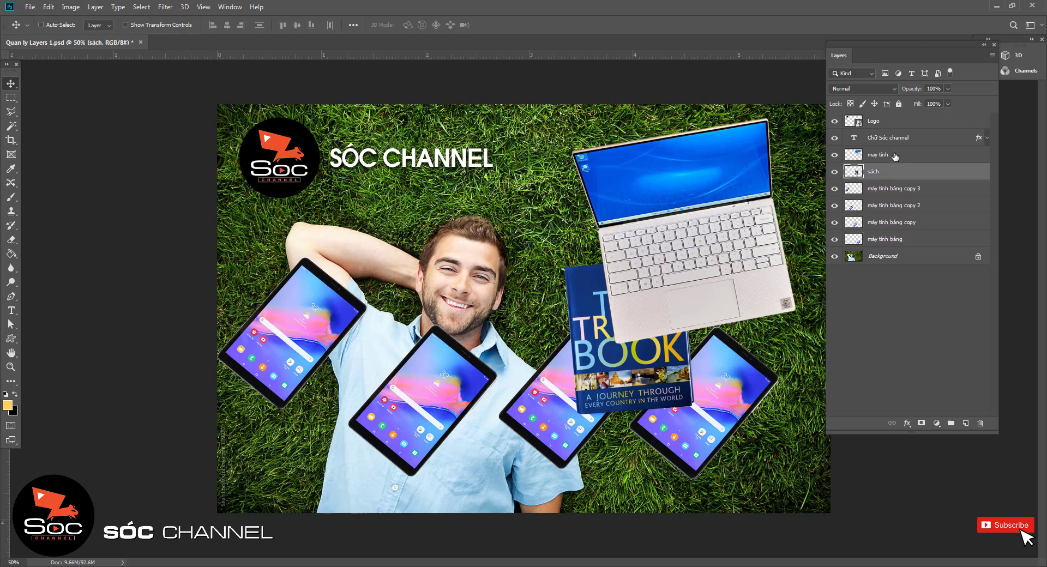
pyautogui.click(895, 155)
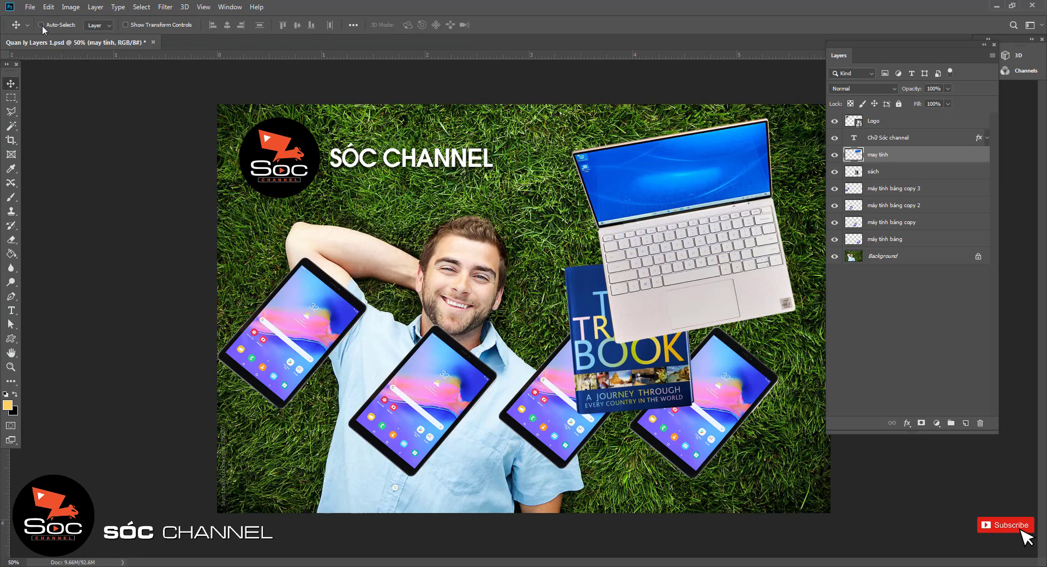
# Step: Enable Move tool Auto-Select and pick the book and tablet layers by clicking them on canvas
pyautogui.click(41, 24)
pyautogui.click(616, 380)
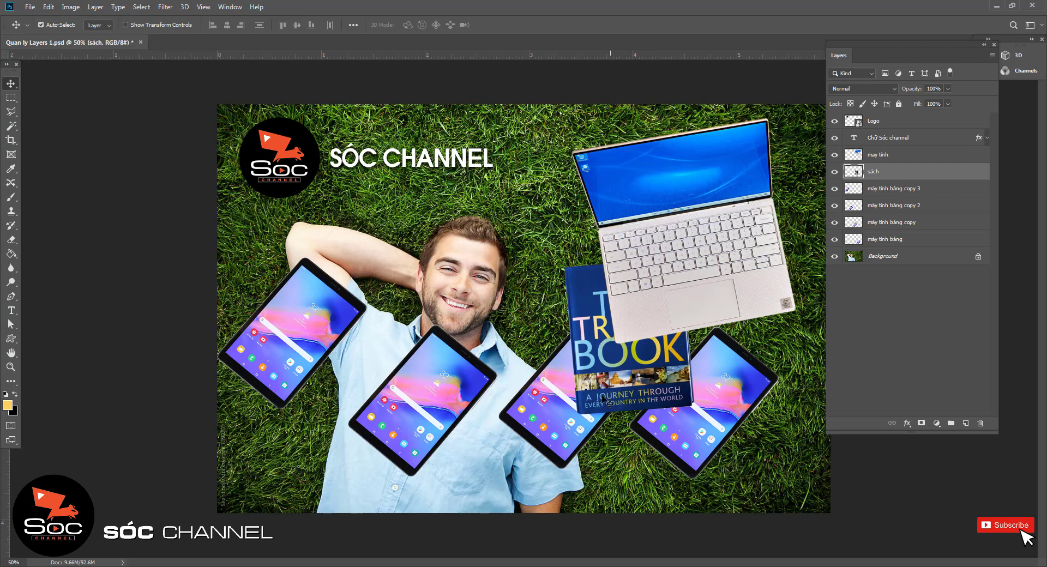
pyautogui.click(564, 439)
pyautogui.click(428, 394)
pyautogui.click(305, 330)
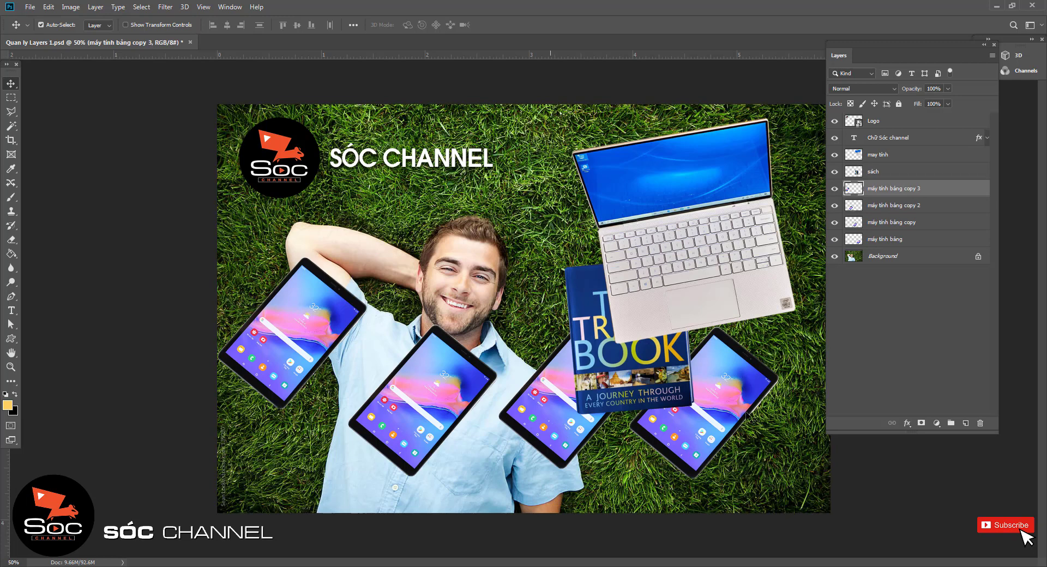
pyautogui.click(747, 414)
pyautogui.click(395, 389)
pyautogui.click(298, 328)
# Step: Select the laptop, tablet, book, round logo and SÓC CHANNEL text layers from the canvas
pyautogui.click(723, 227)
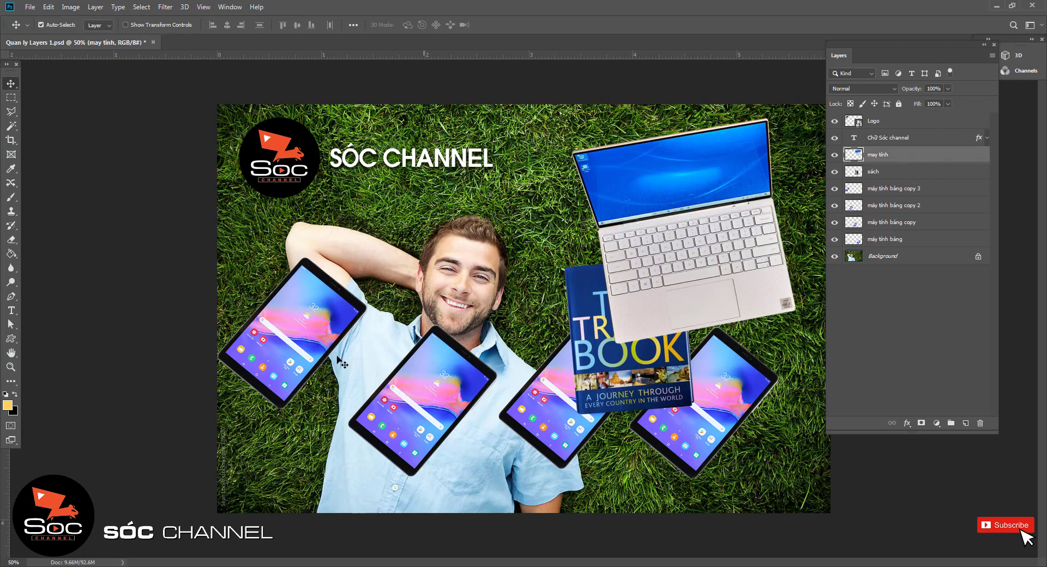
pyautogui.click(287, 331)
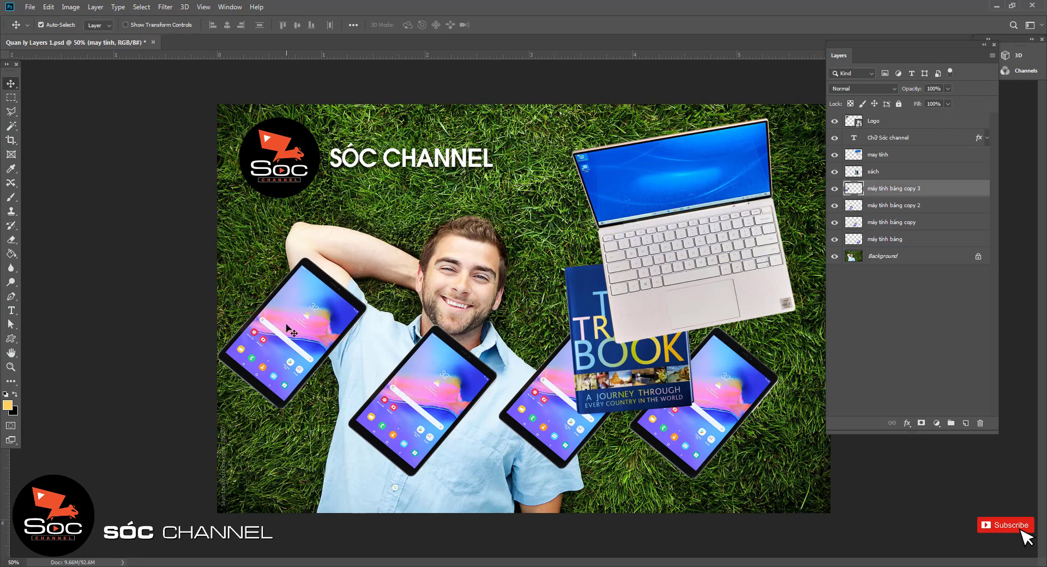
pyautogui.click(596, 314)
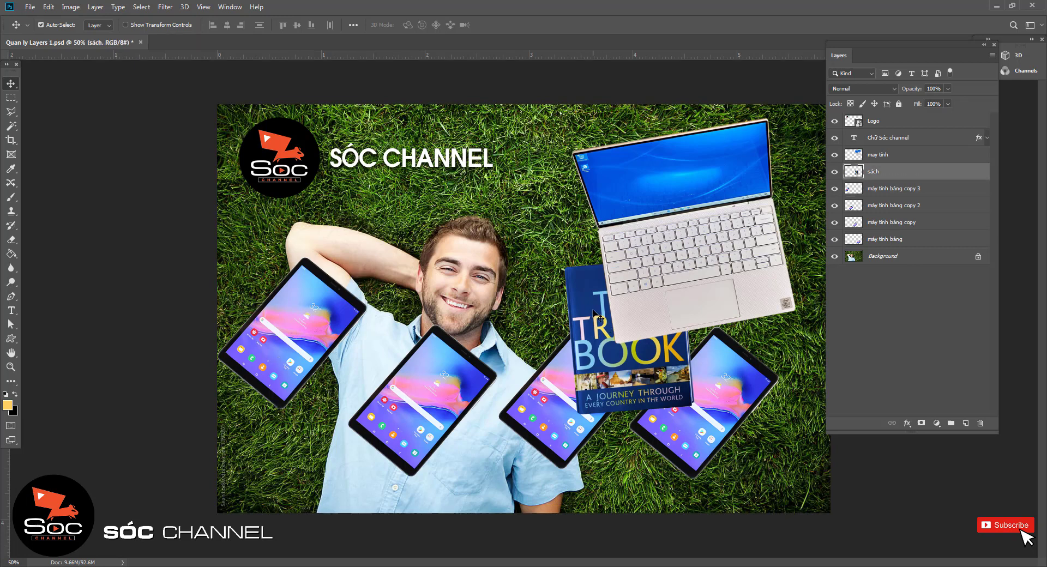
pyautogui.click(740, 211)
pyautogui.click(283, 156)
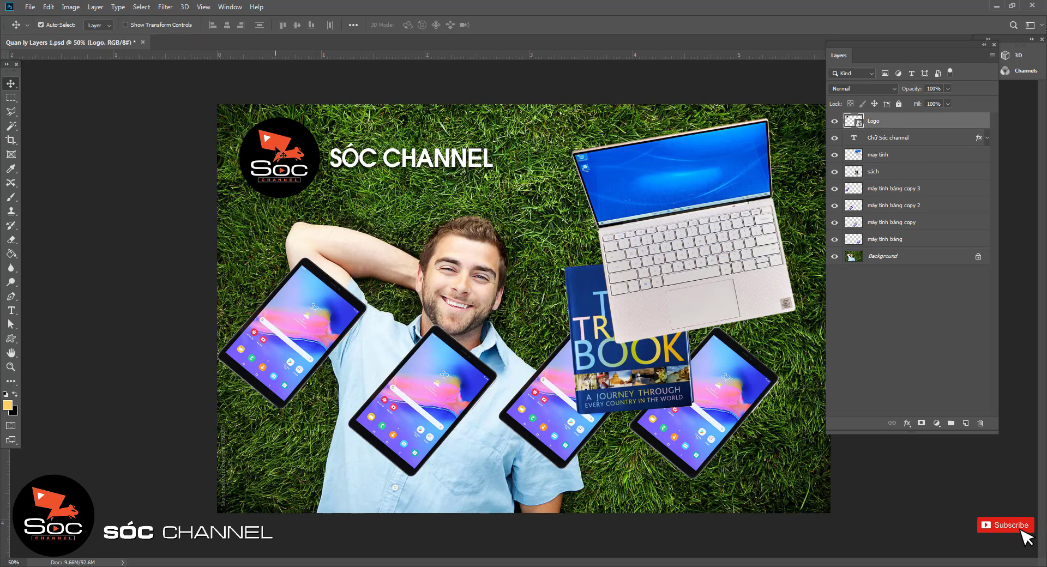
pyautogui.click(433, 163)
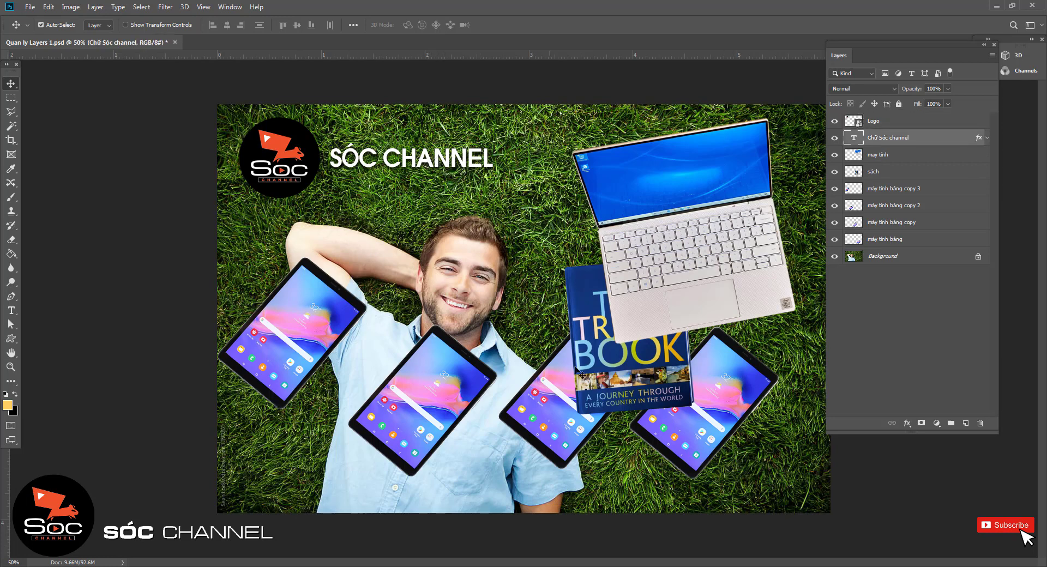
pyautogui.click(615, 379)
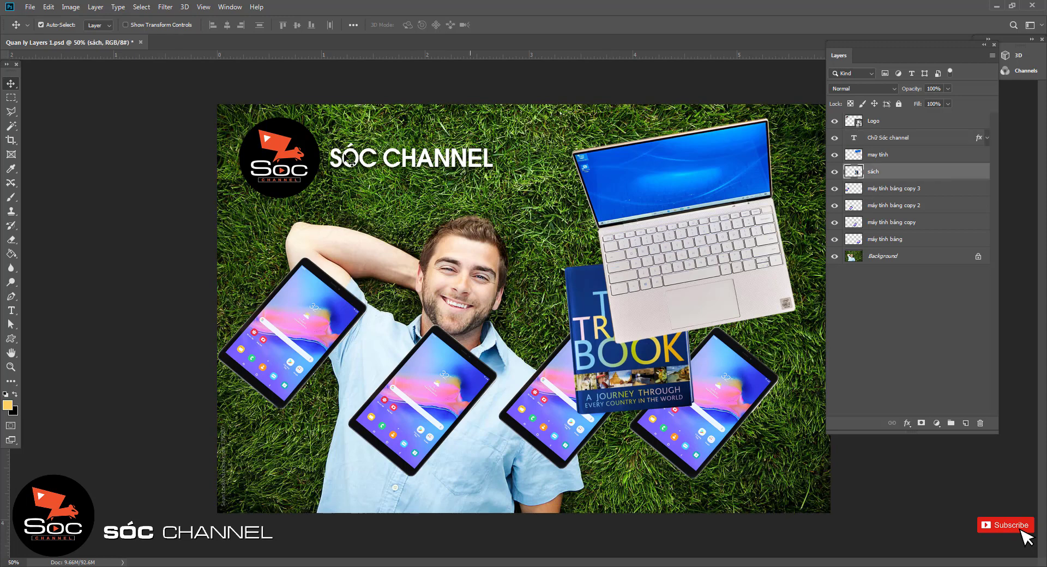
pyautogui.click(365, 163)
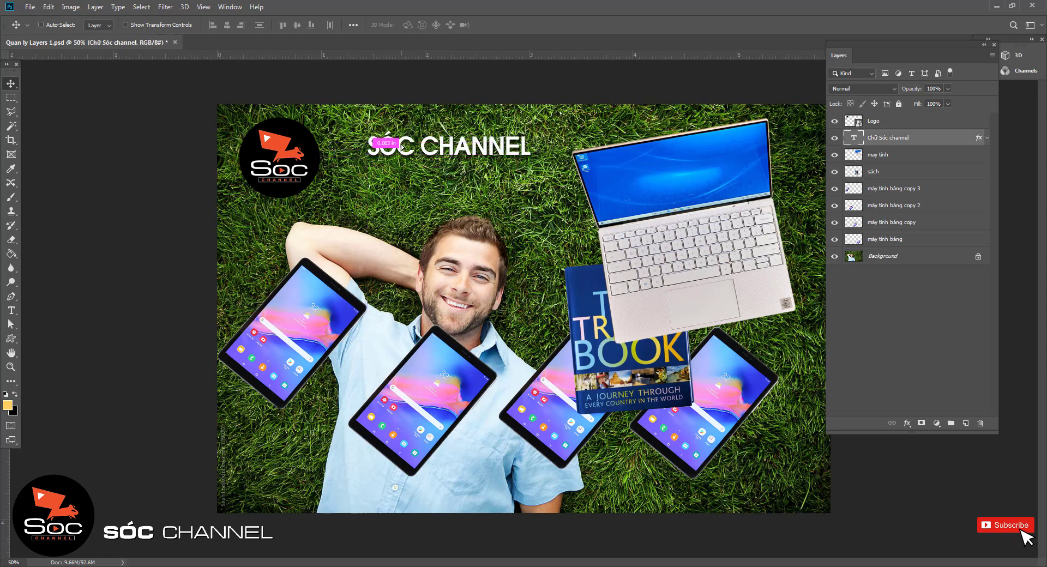
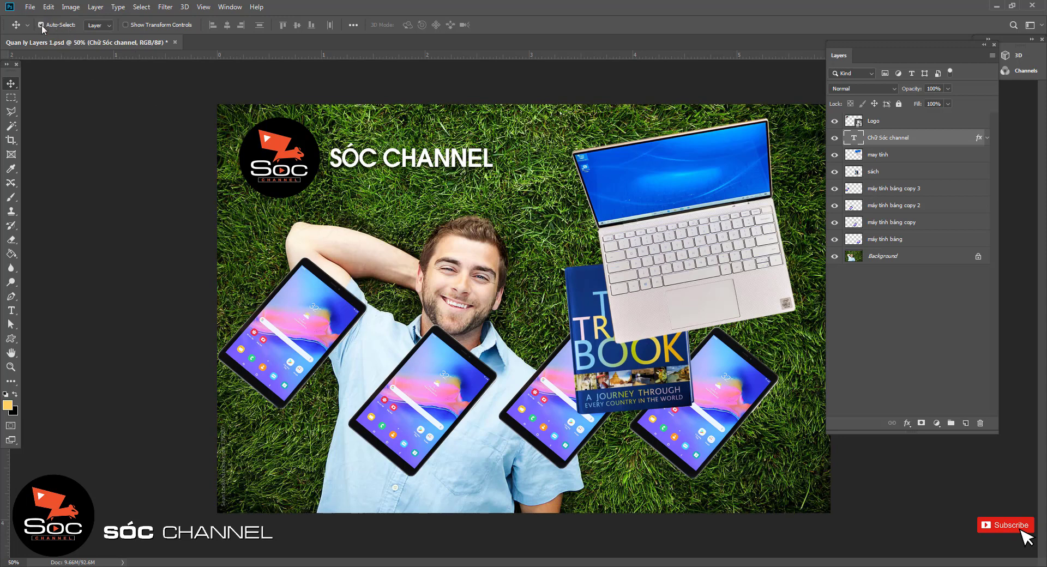
# Step: Turn off the Move tool's Auto-Select and make the Background layer active
pyautogui.click(41, 24)
pyautogui.click(894, 312)
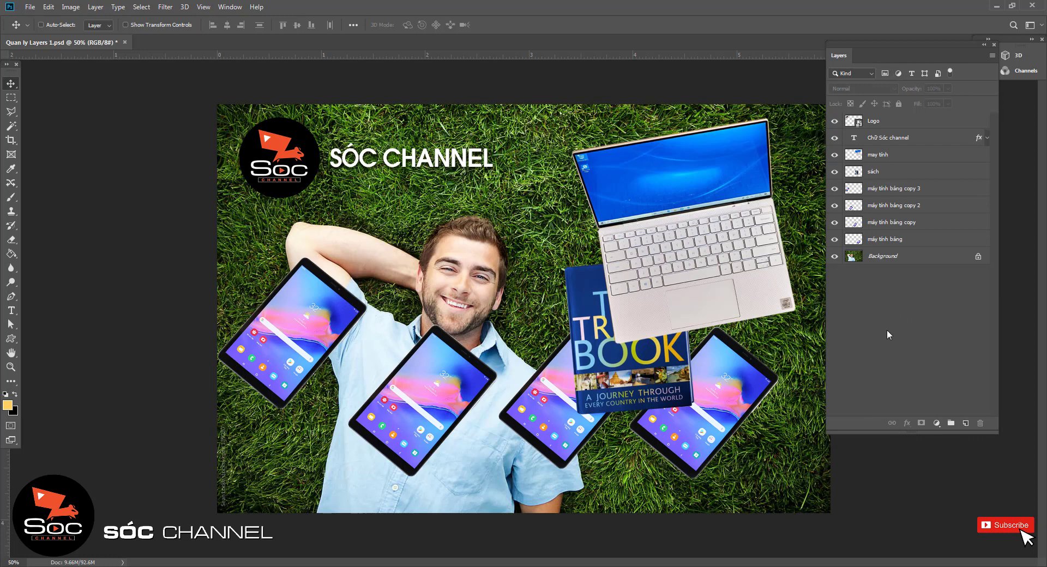
pyautogui.click(916, 257)
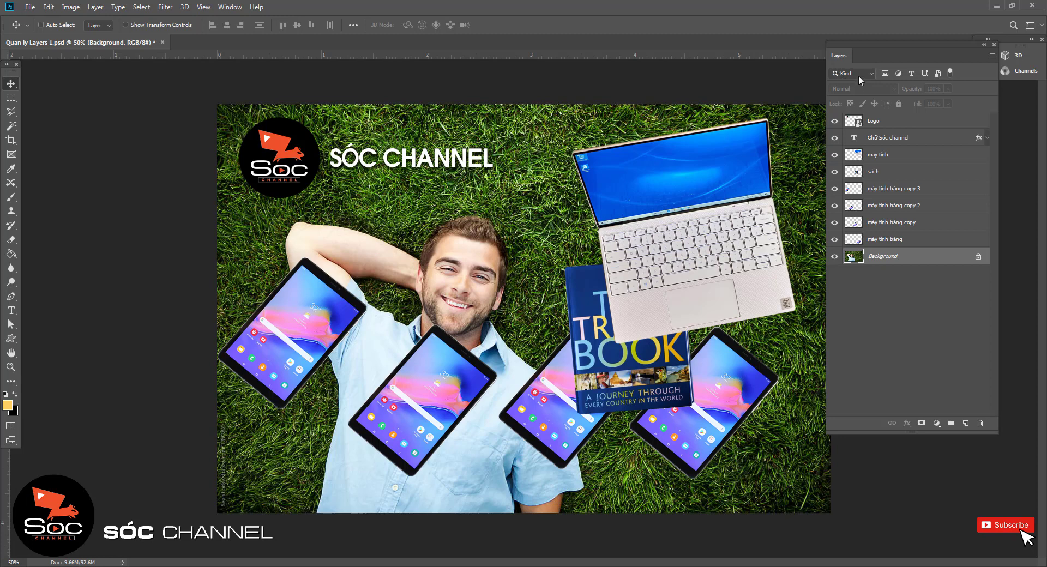
# Step: Filter the Layers panel by Name 'máy tính' and select the tablet layers
pyautogui.click(859, 73)
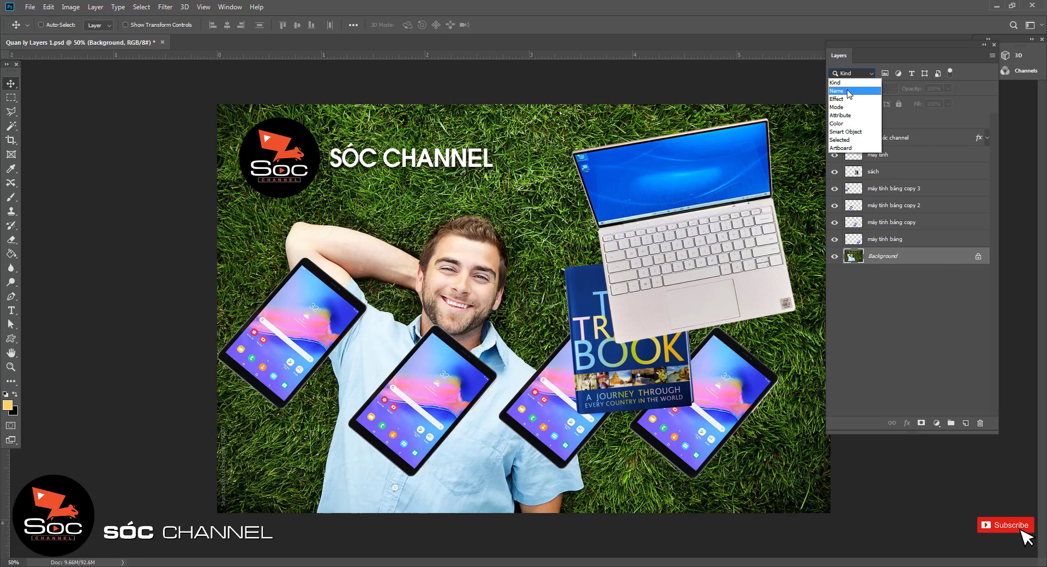
pyautogui.click(848, 91)
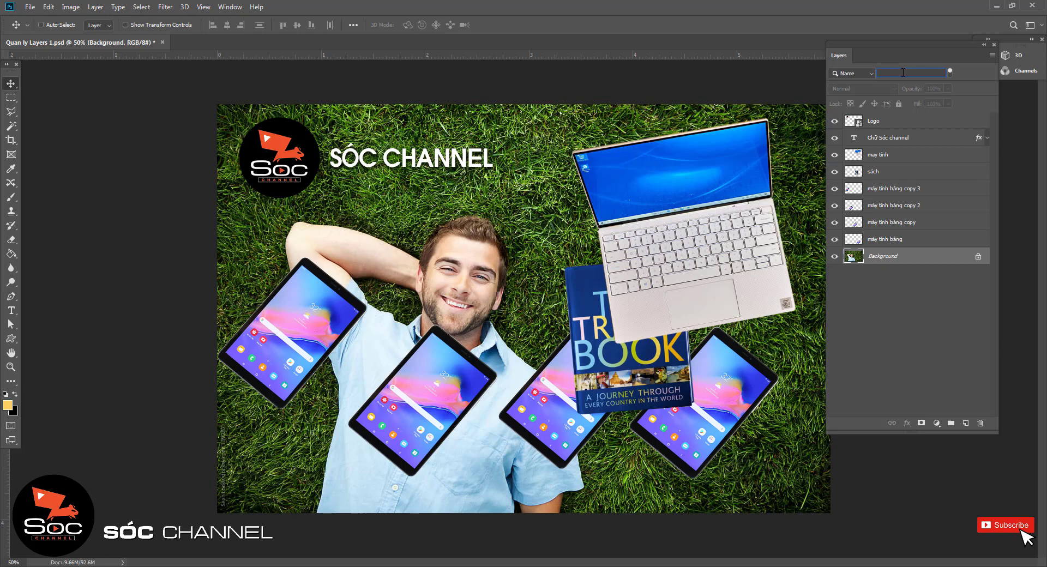
pyautogui.write('m')
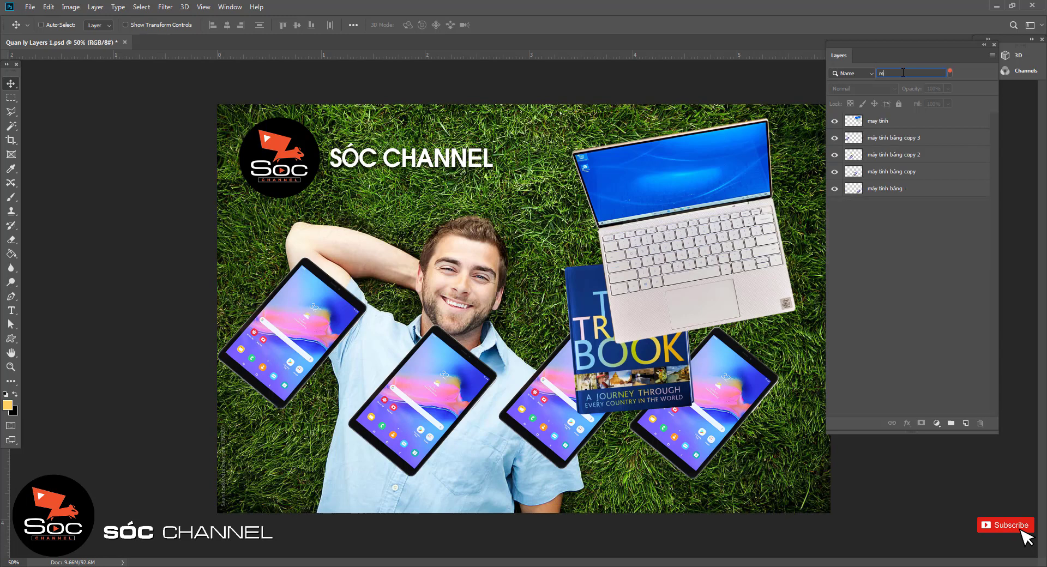
pyautogui.write('ay tinh')
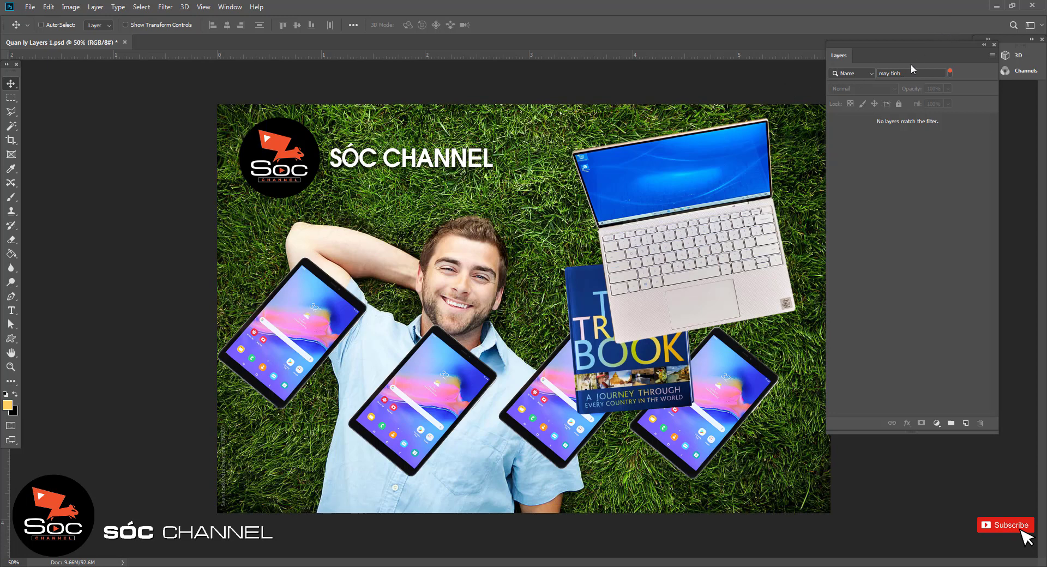
pyautogui.moveTo(903, 73); pyautogui.dragTo(874, 72)
pyautogui.write('m')
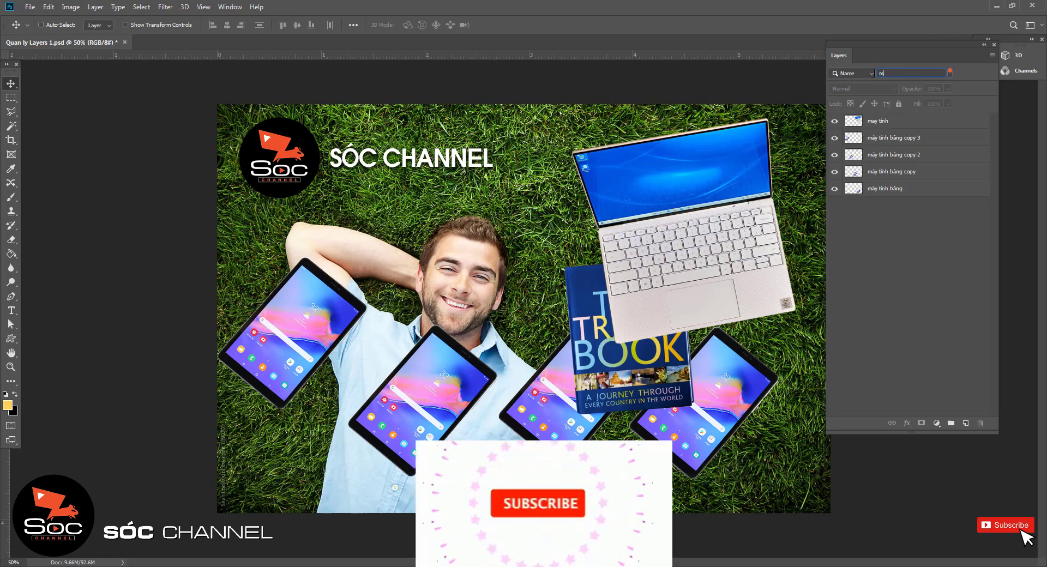
pyautogui.write('áy tin')
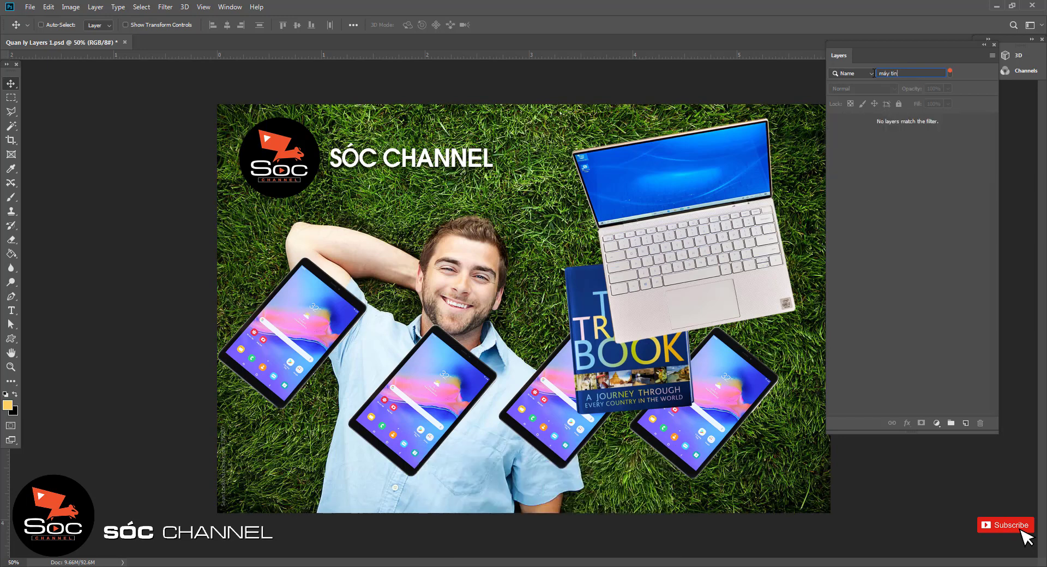
pyautogui.write('hs')
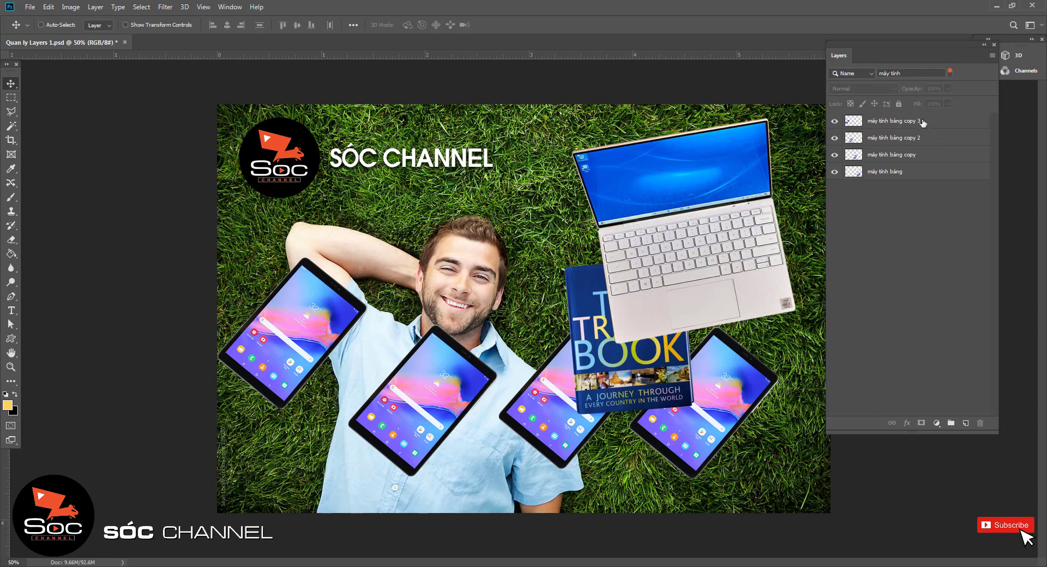
pyautogui.click(921, 125)
pyautogui.click(905, 175)
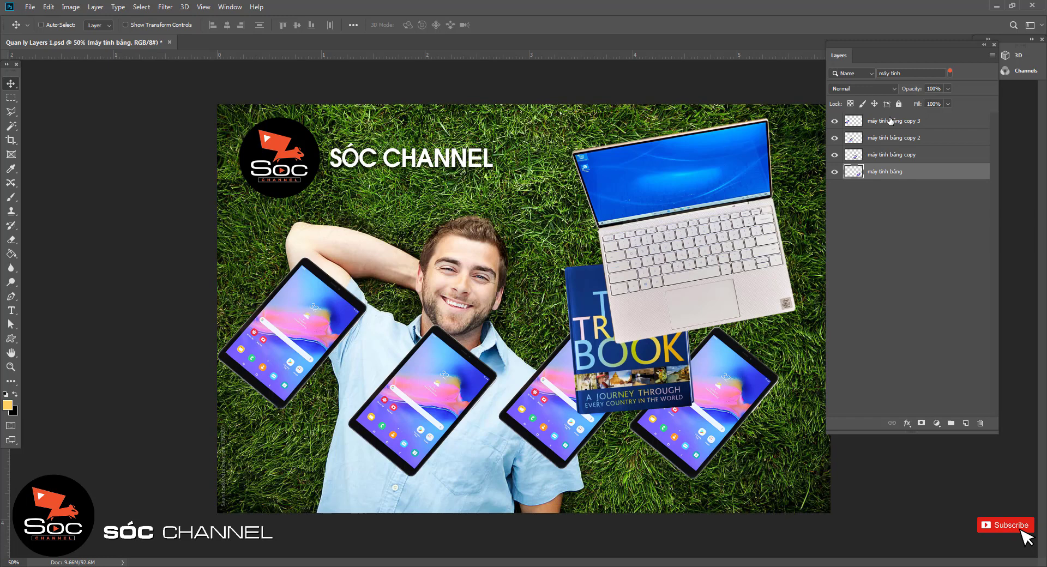
# Step: Try the Effect layer filter, then set the filter back to Kind
pyautogui.click(865, 72)
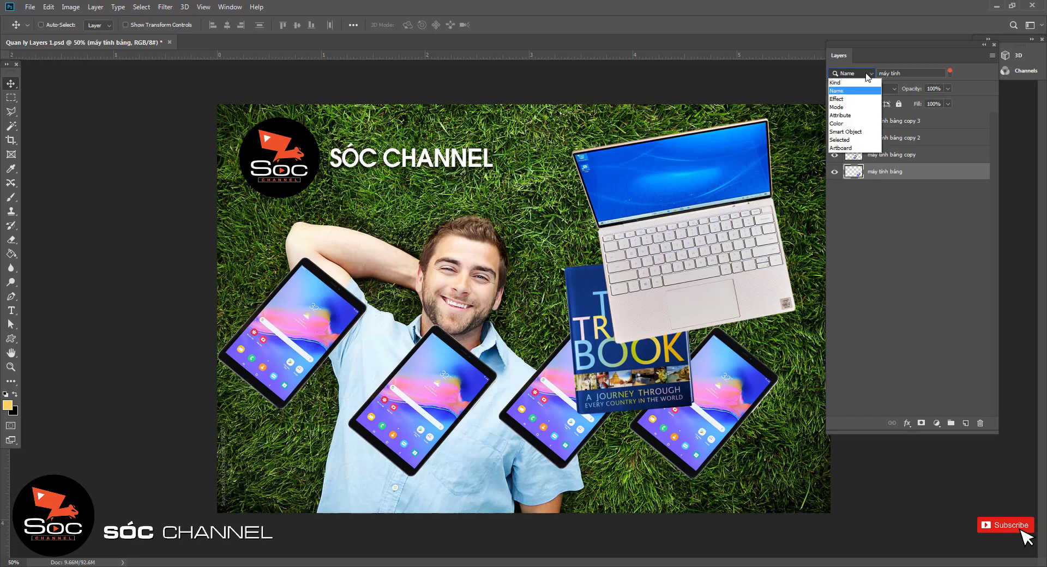
pyautogui.click(843, 100)
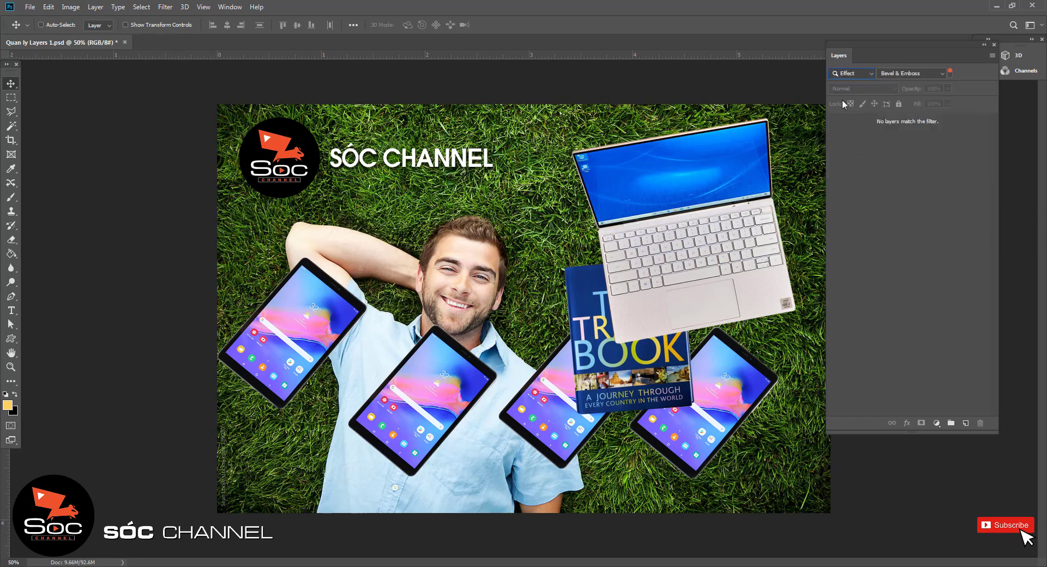
pyautogui.click(938, 74)
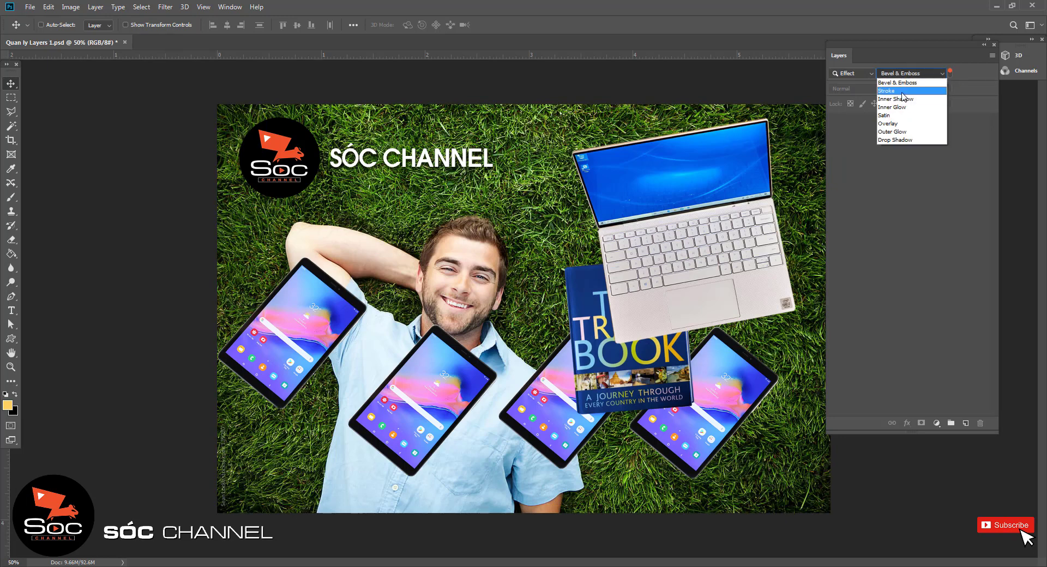
pyautogui.click(973, 75)
pyautogui.click(860, 75)
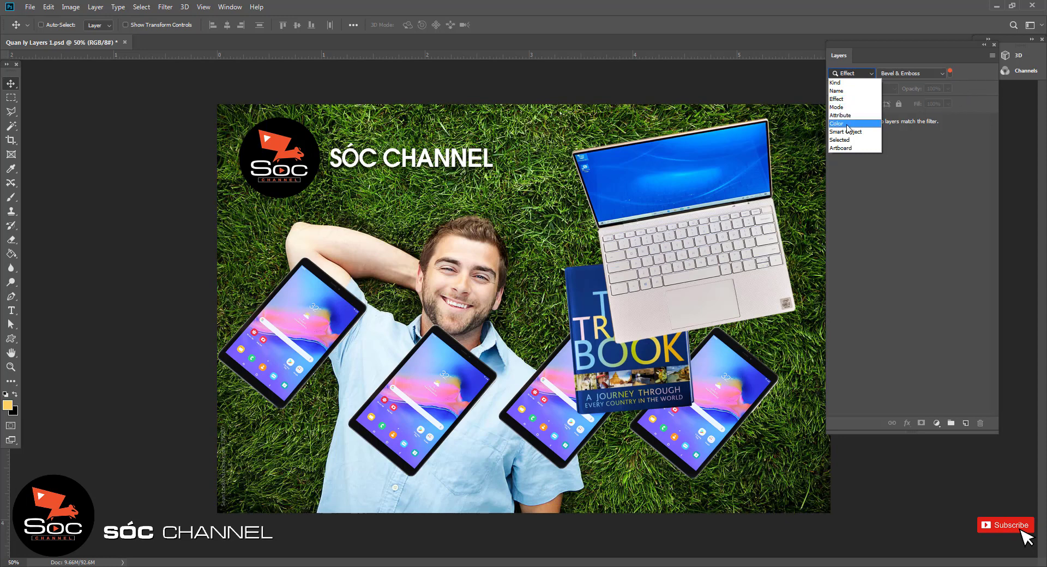
pyautogui.click(968, 78)
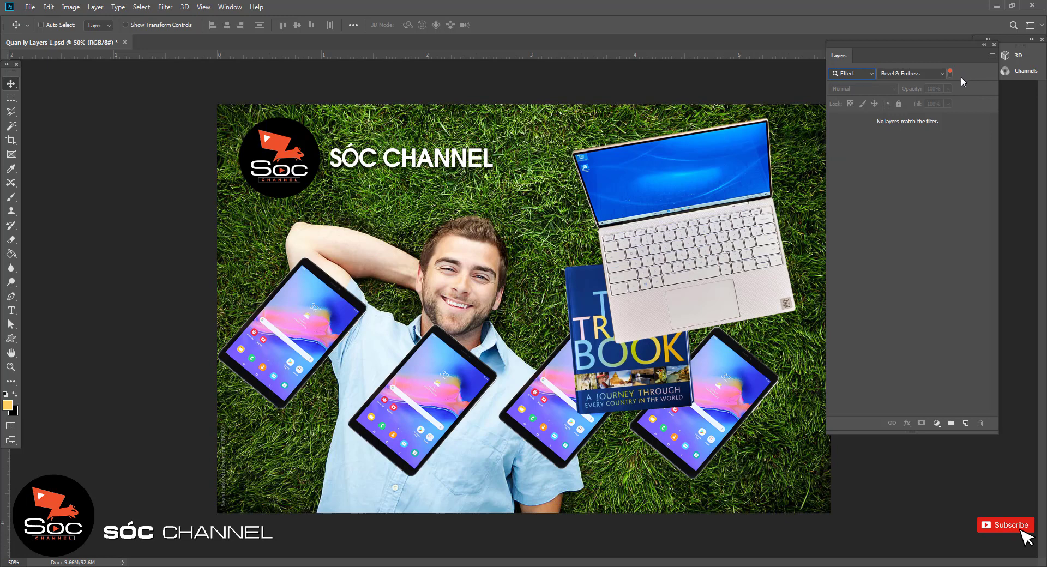
pyautogui.click(849, 74)
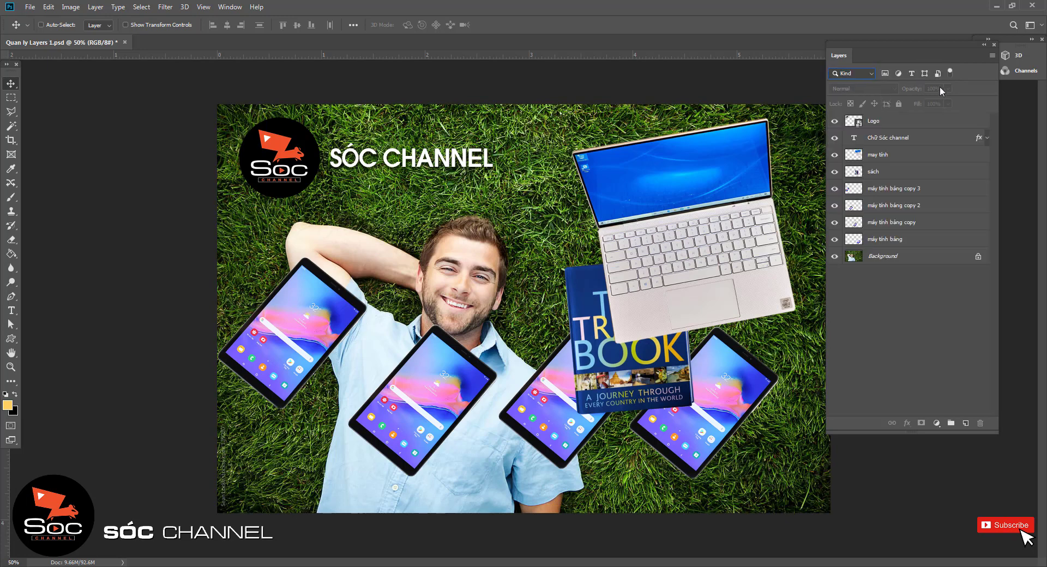
pyautogui.click(852, 74)
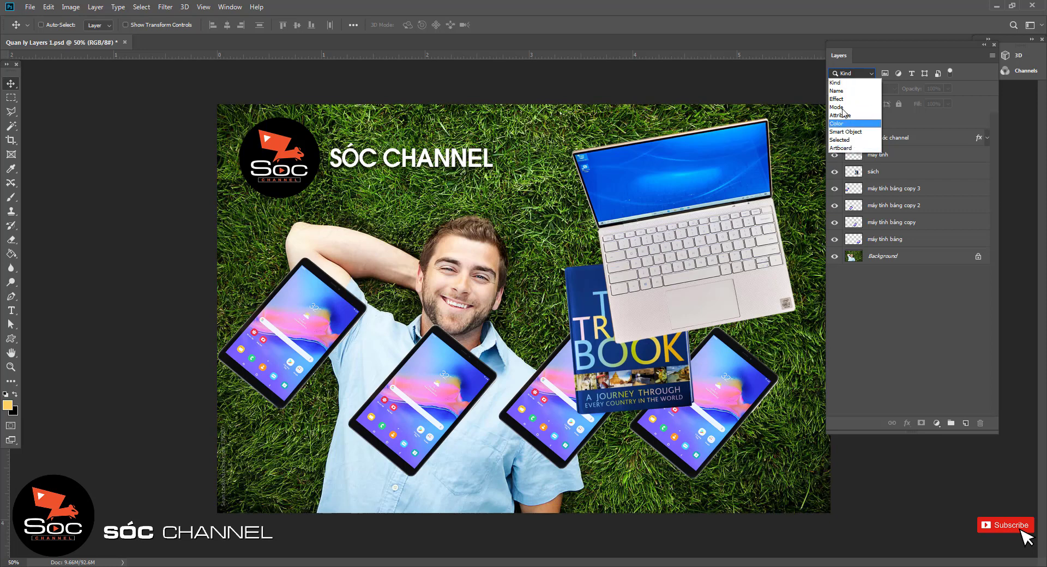
pyautogui.click(836, 82)
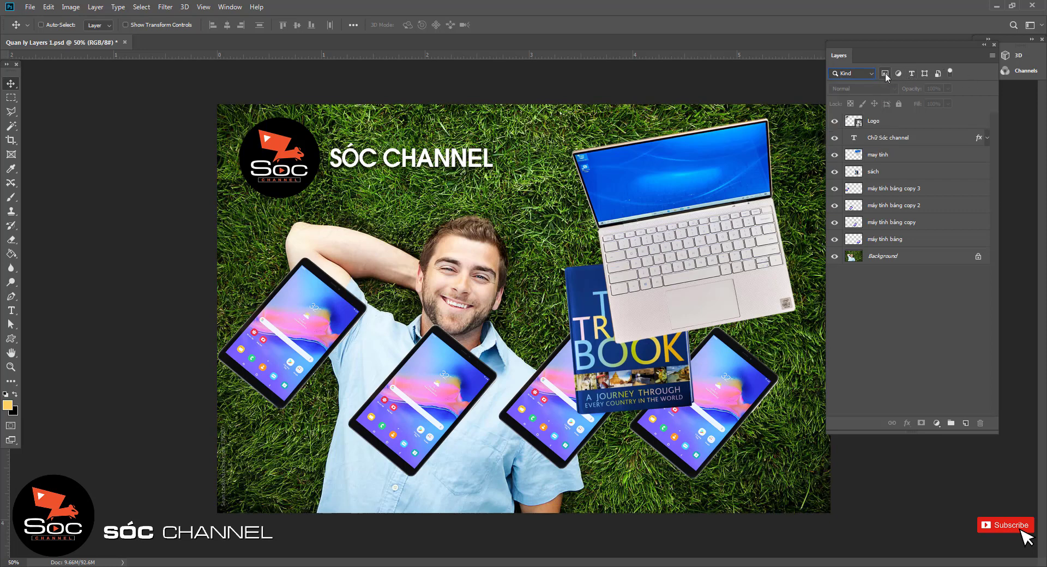
pyautogui.click(885, 73)
pyautogui.click(885, 74)
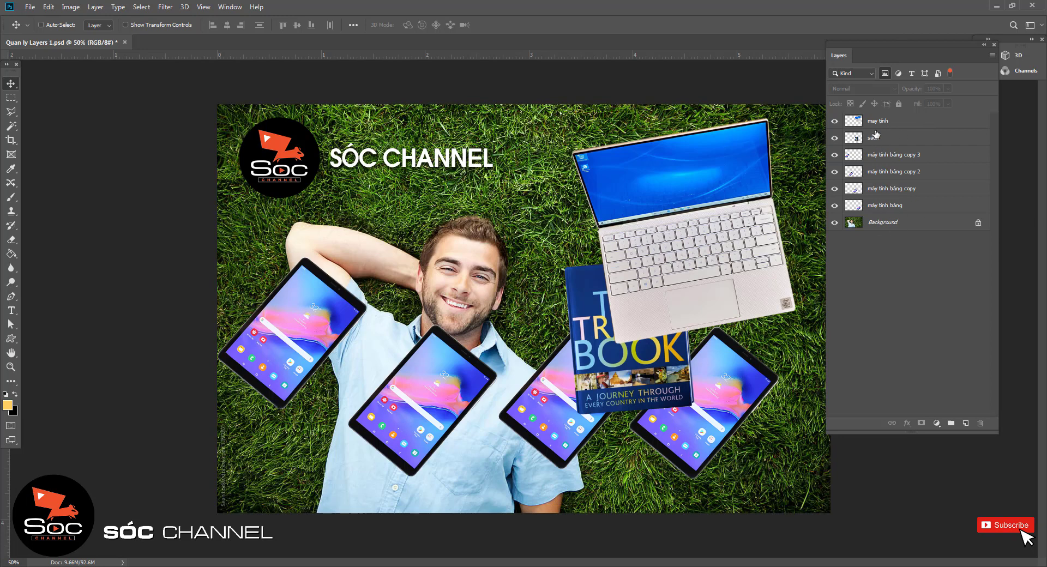
pyautogui.click(885, 74)
pyautogui.click(901, 74)
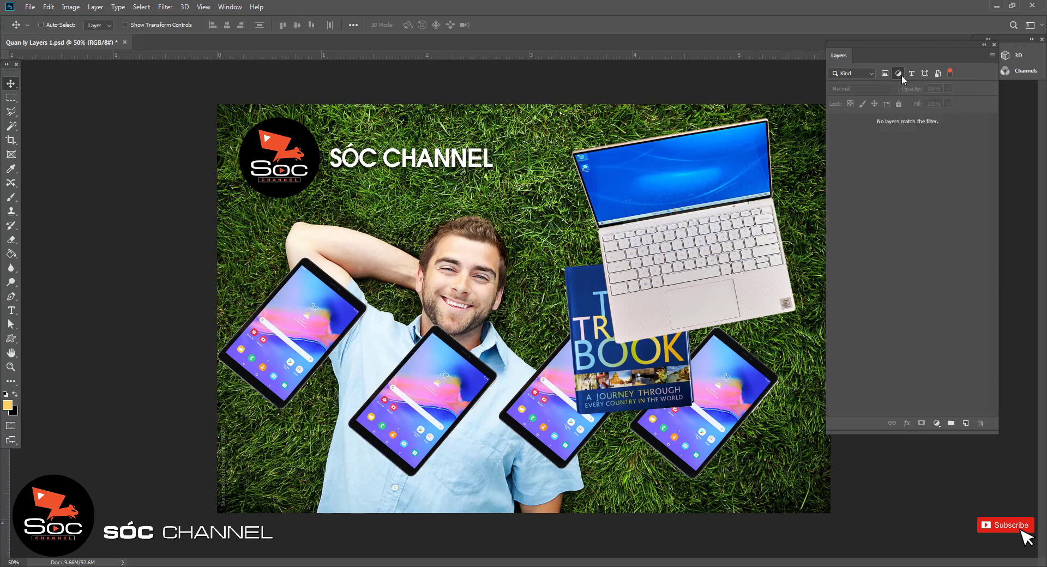
pyautogui.click(901, 74)
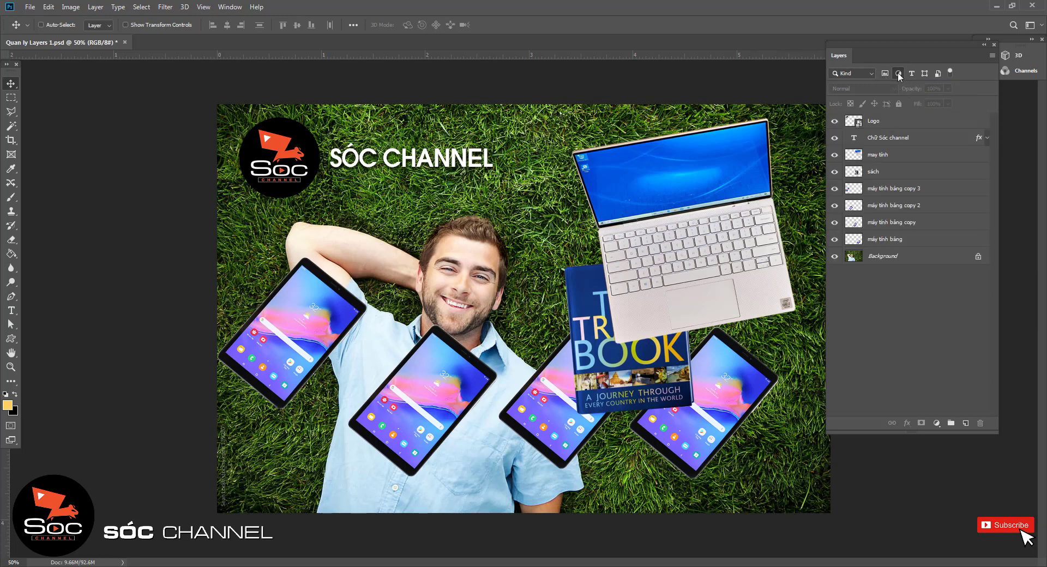
pyautogui.click(898, 74)
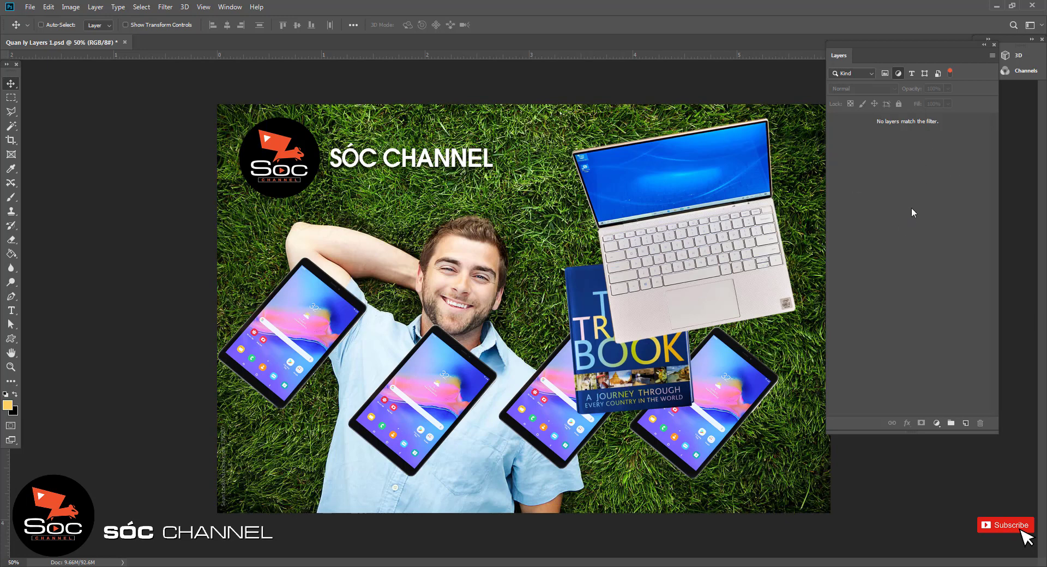
pyautogui.click(897, 73)
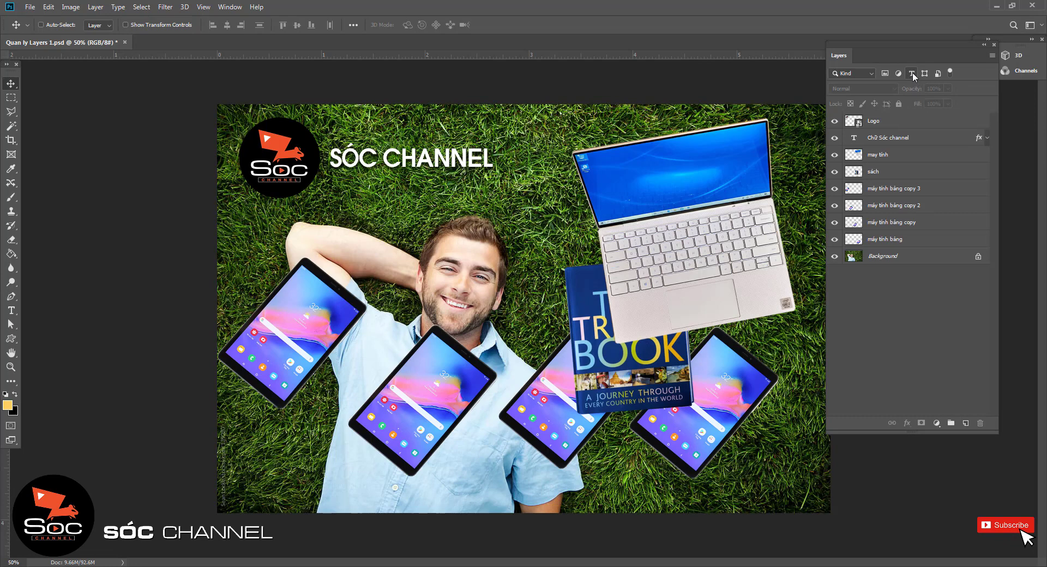
pyautogui.click(911, 73)
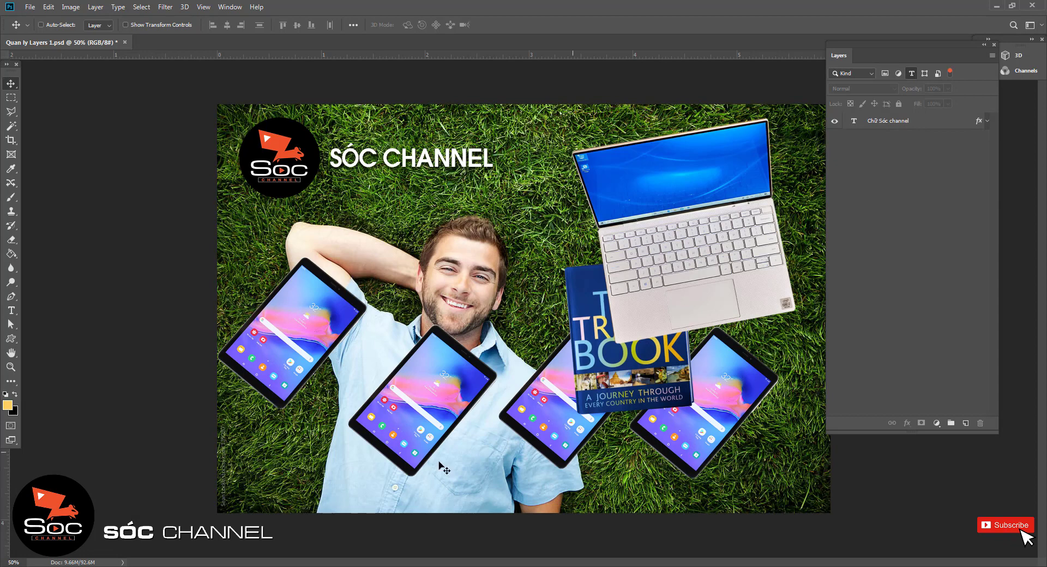
pyautogui.click(912, 74)
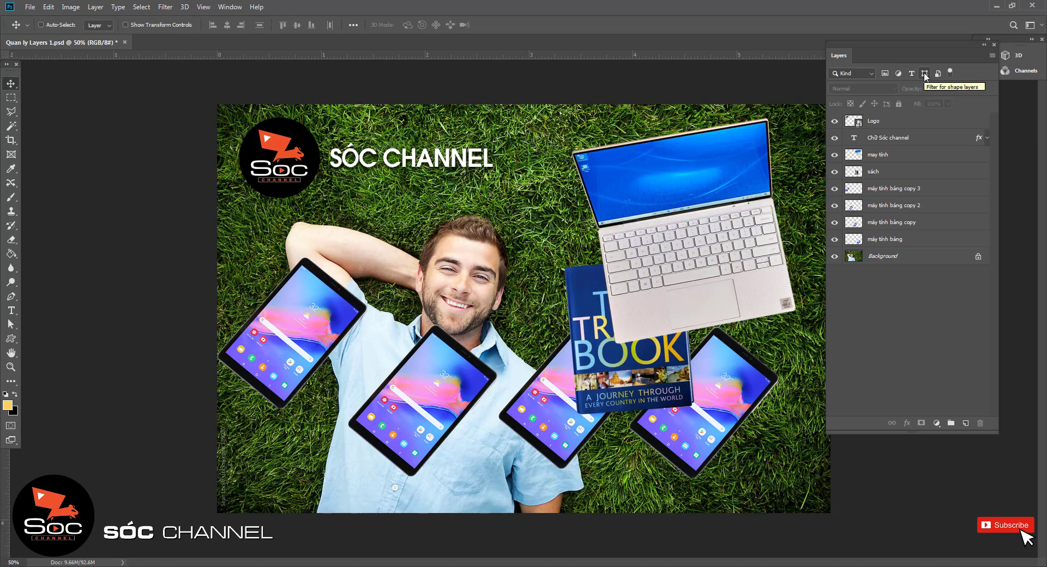
pyautogui.click(14, 343)
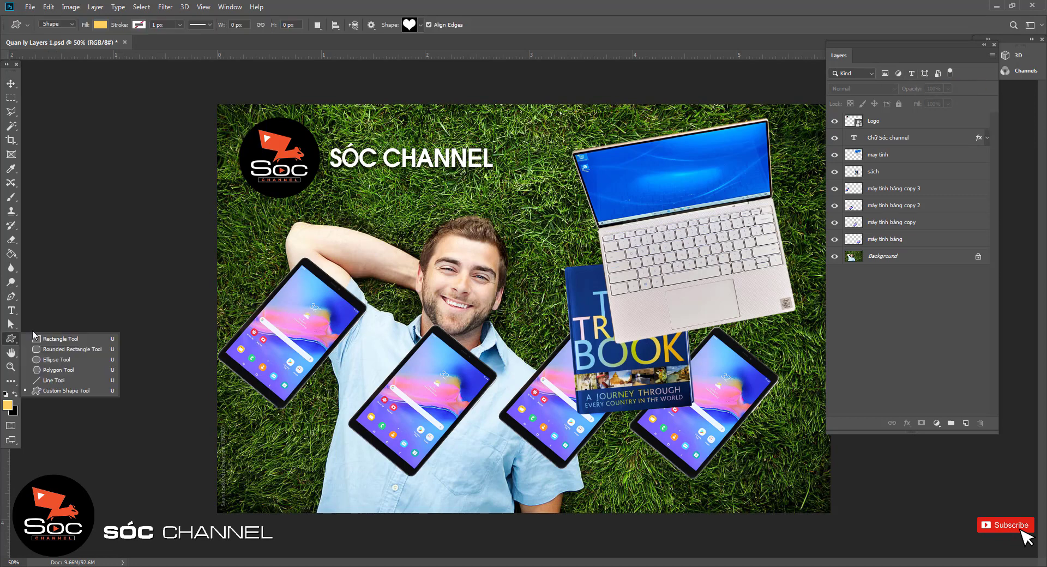
pyautogui.click(25, 339)
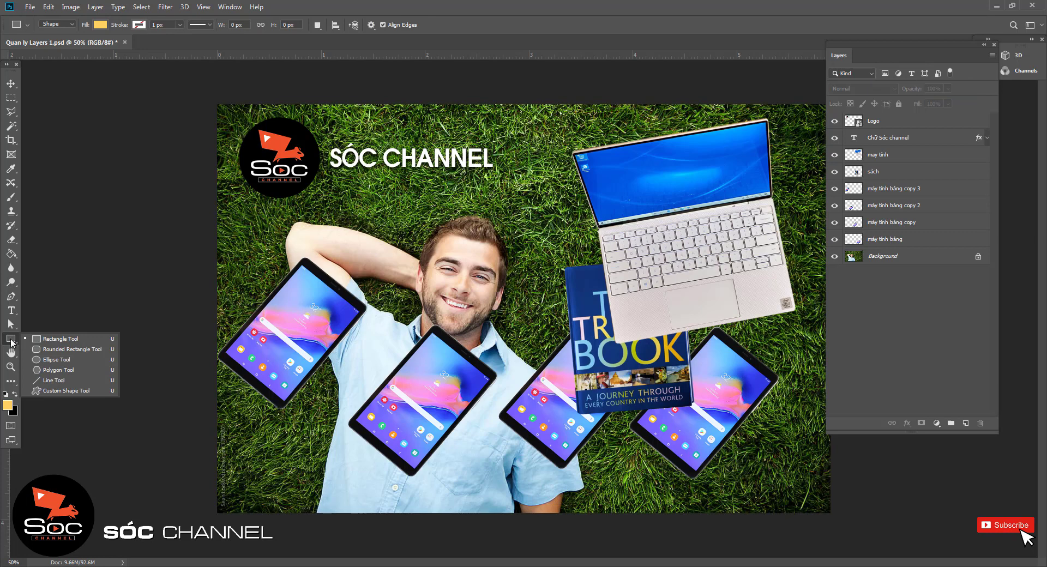
pyautogui.click(931, 53)
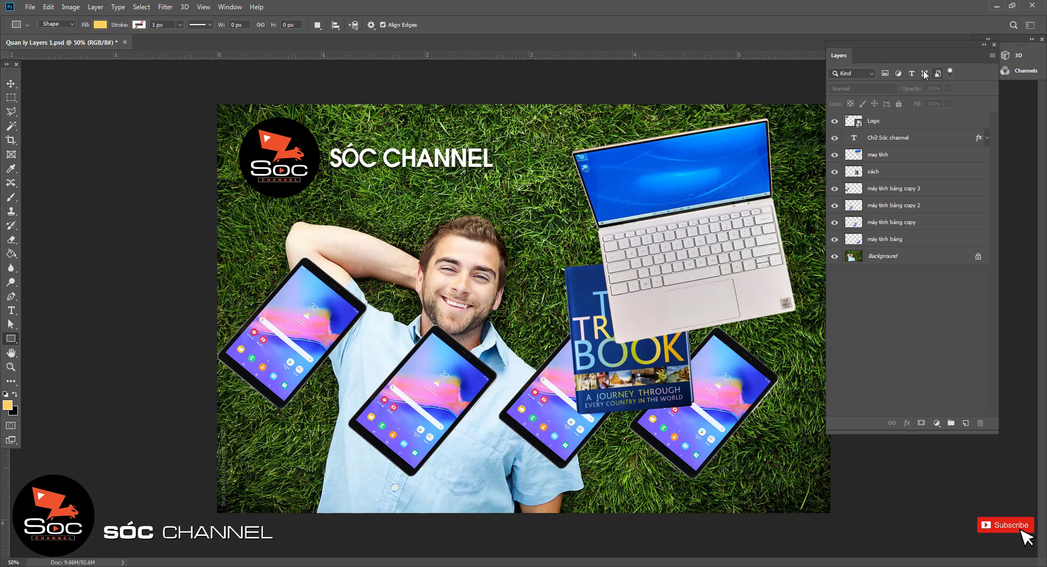
pyautogui.click(938, 73)
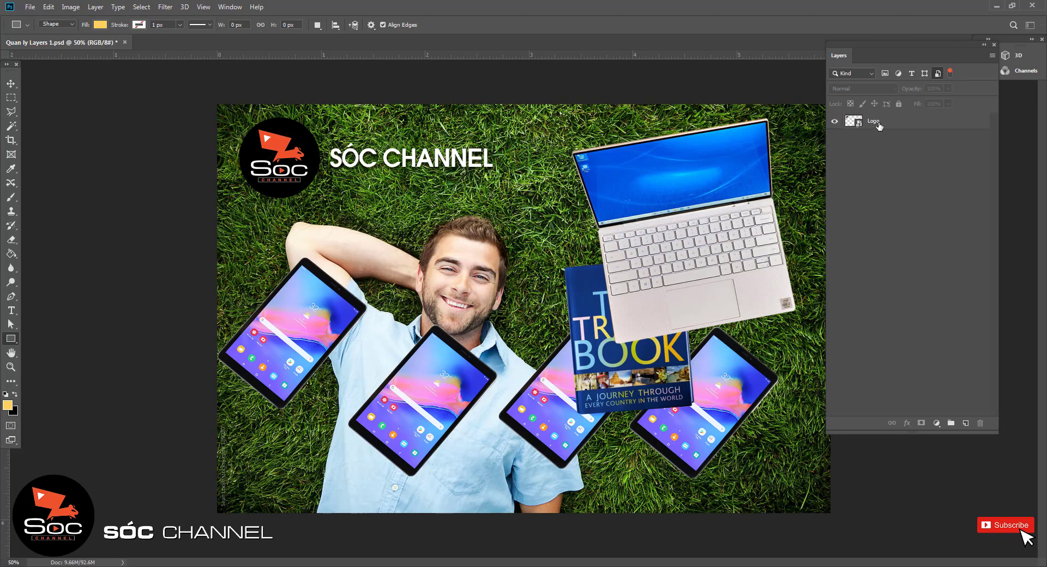
pyautogui.click(936, 74)
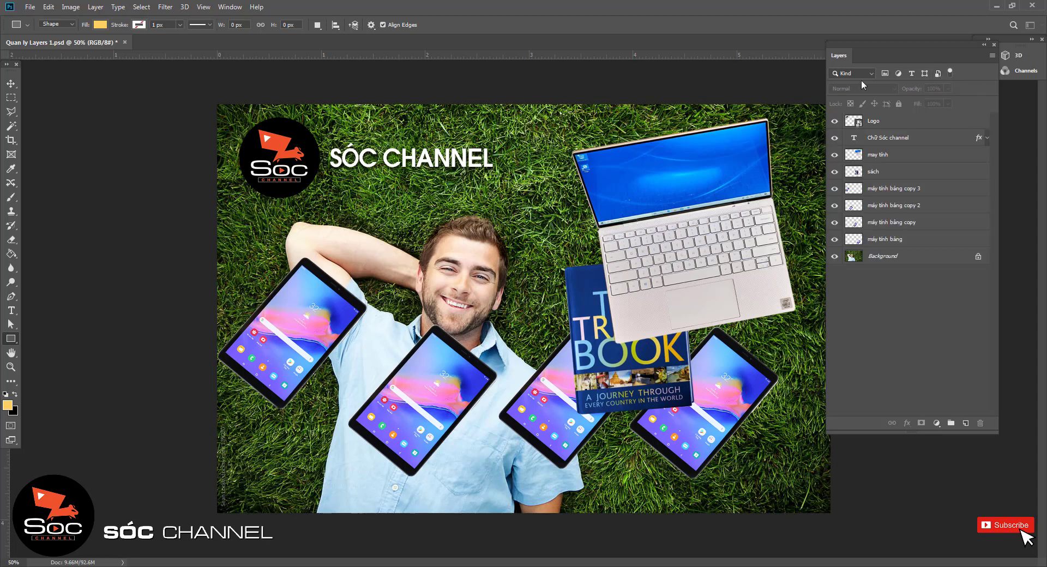
pyautogui.click(950, 73)
pyautogui.click(950, 70)
pyautogui.click(878, 189)
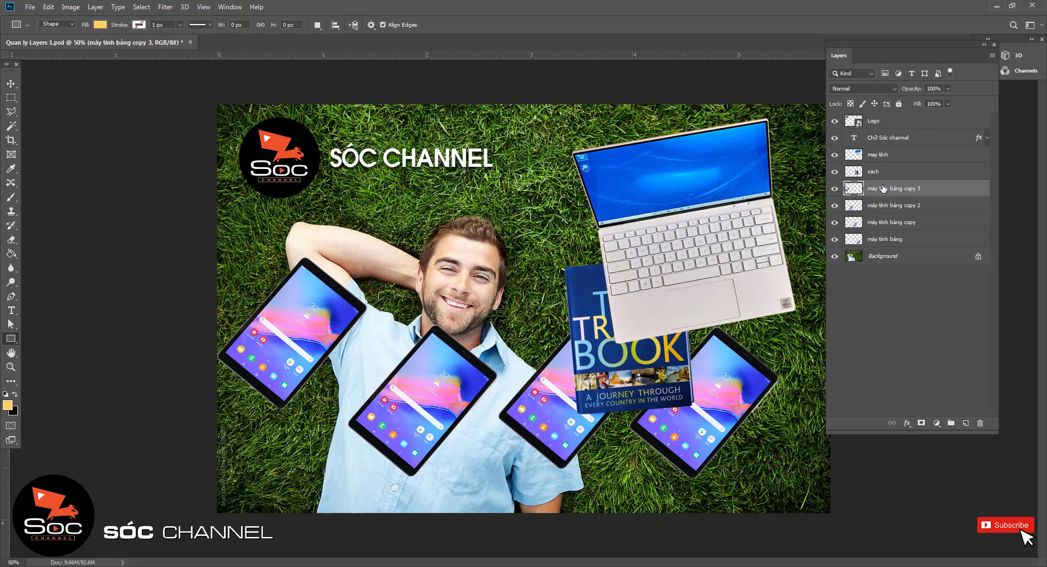
pyautogui.click(858, 88)
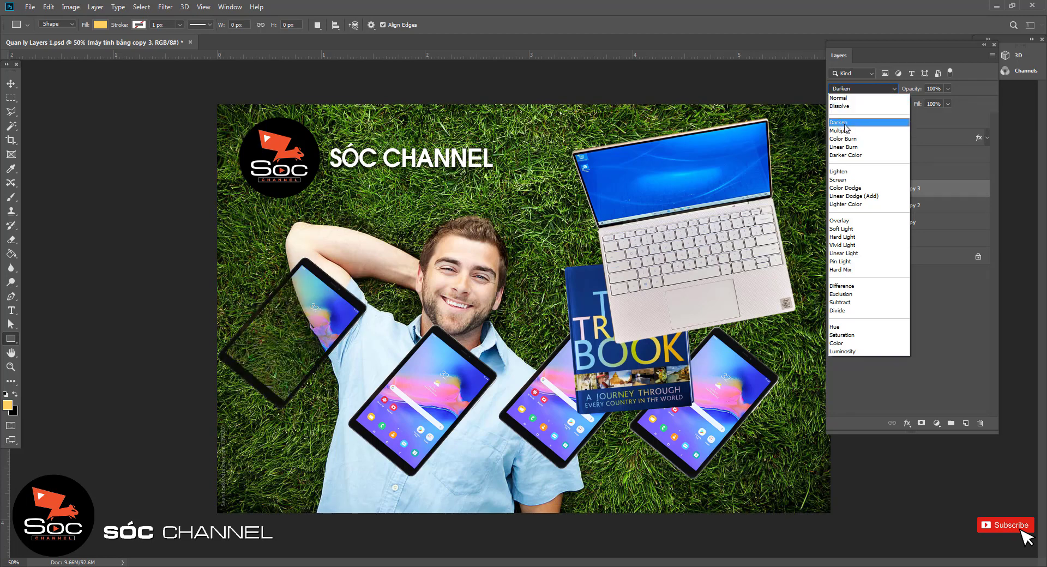
pyautogui.click(847, 122)
pyautogui.click(848, 93)
pyautogui.click(850, 122)
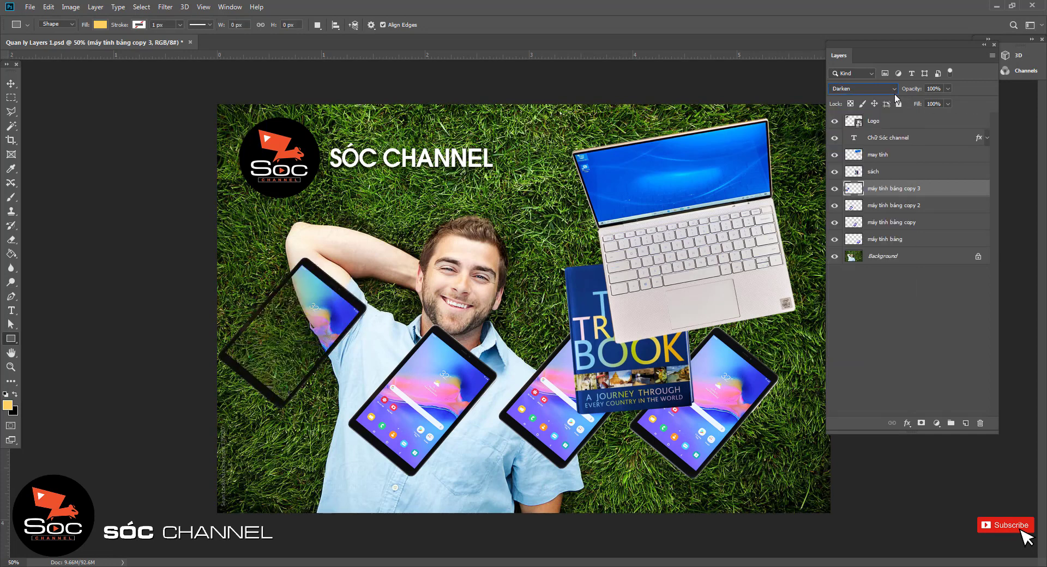
pyautogui.click(873, 88)
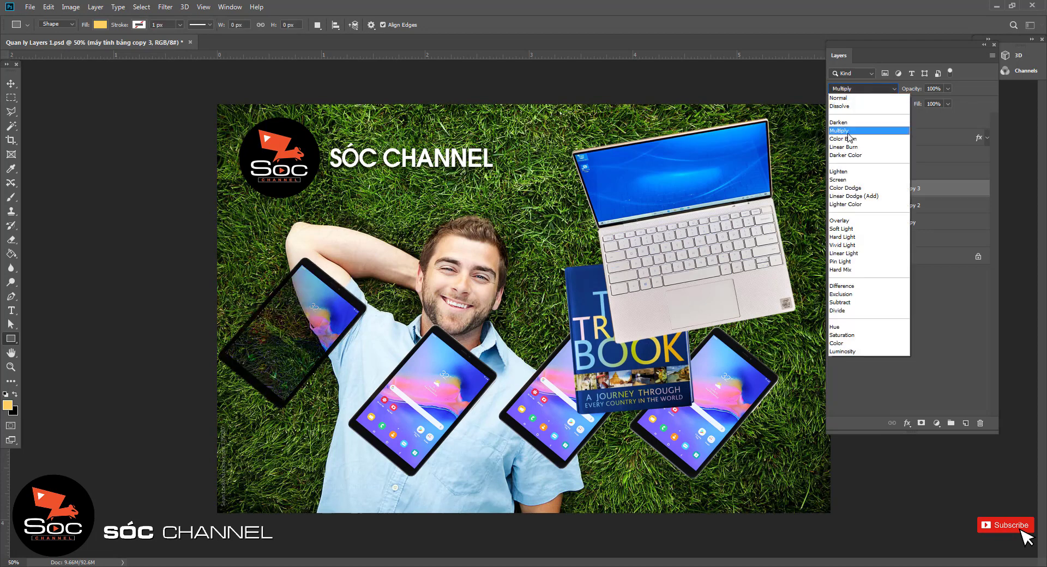
pyautogui.click(850, 122)
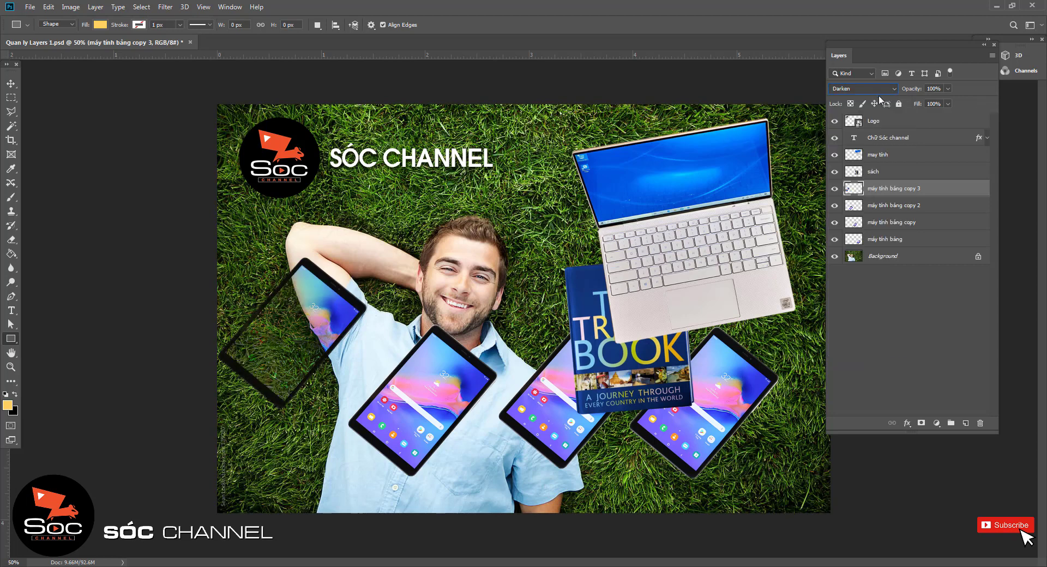
pyautogui.click(875, 89)
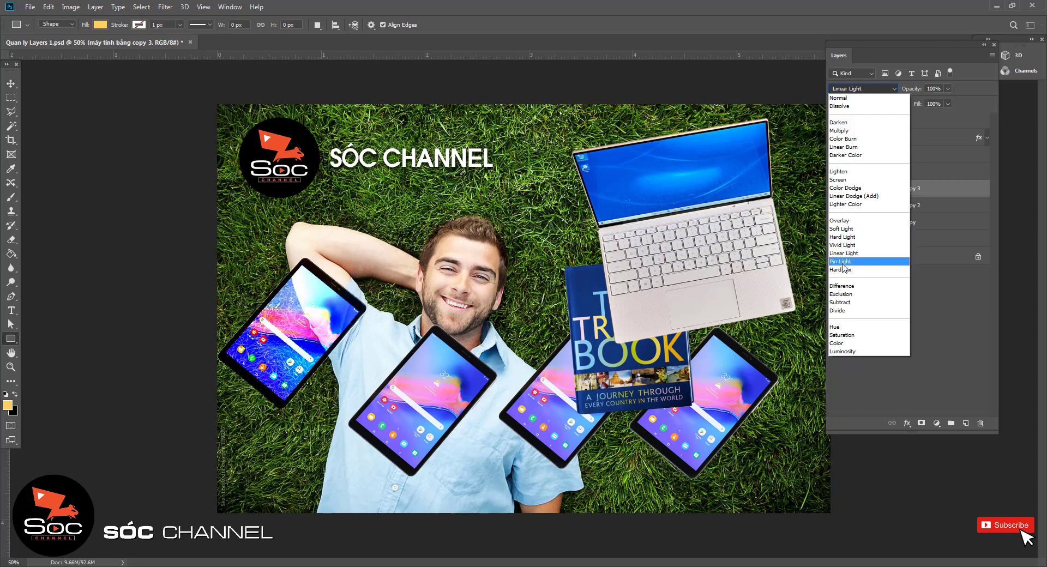
pyautogui.click(962, 322)
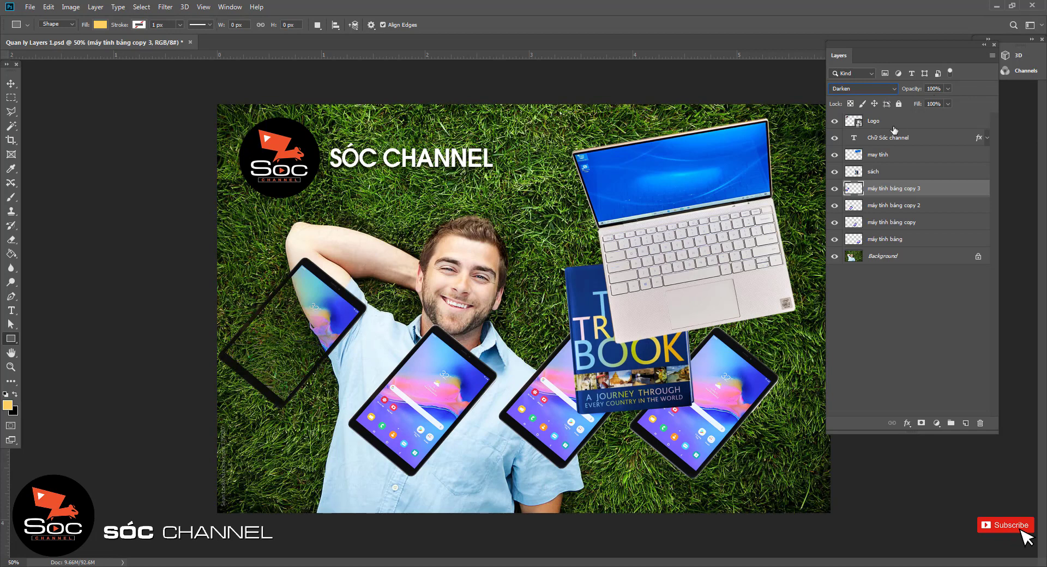
pyautogui.click(881, 88)
pyautogui.click(851, 98)
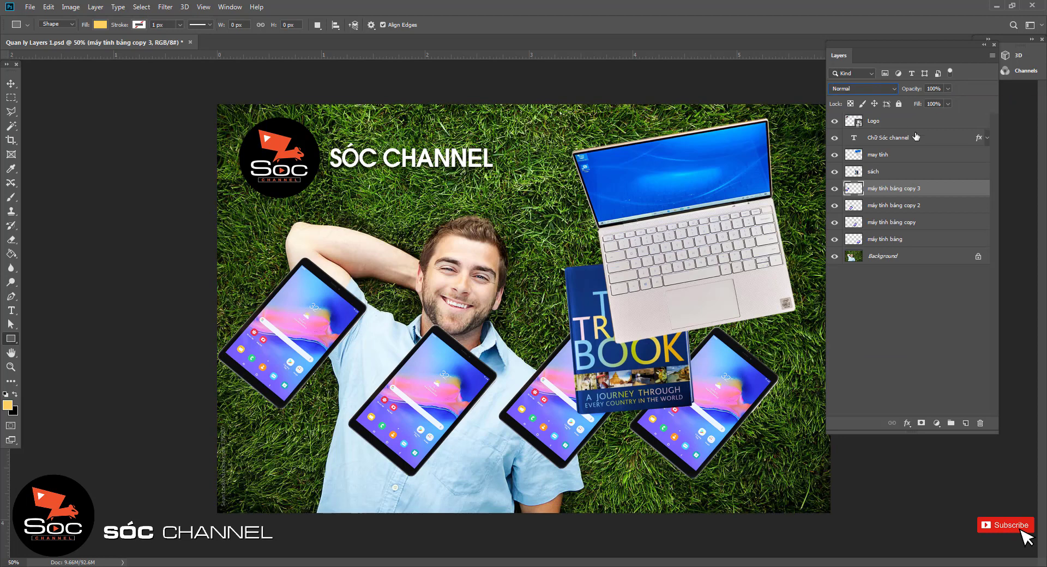
pyautogui.click(888, 156)
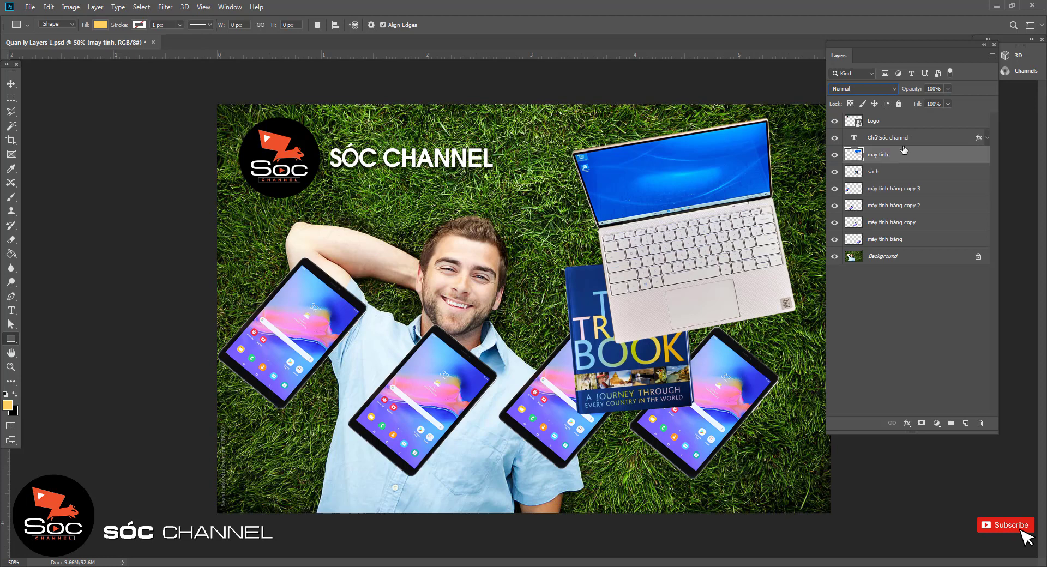
pyautogui.click(946, 88)
pyautogui.moveTo(949, 104); pyautogui.dragTo(889, 102)
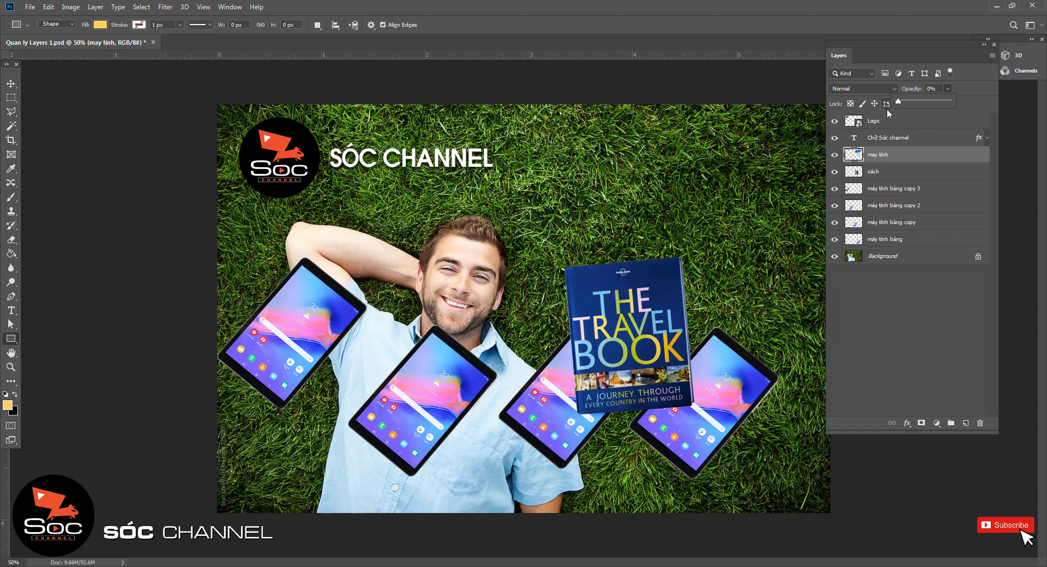
pyautogui.moveTo(899, 102); pyautogui.dragTo(945, 101)
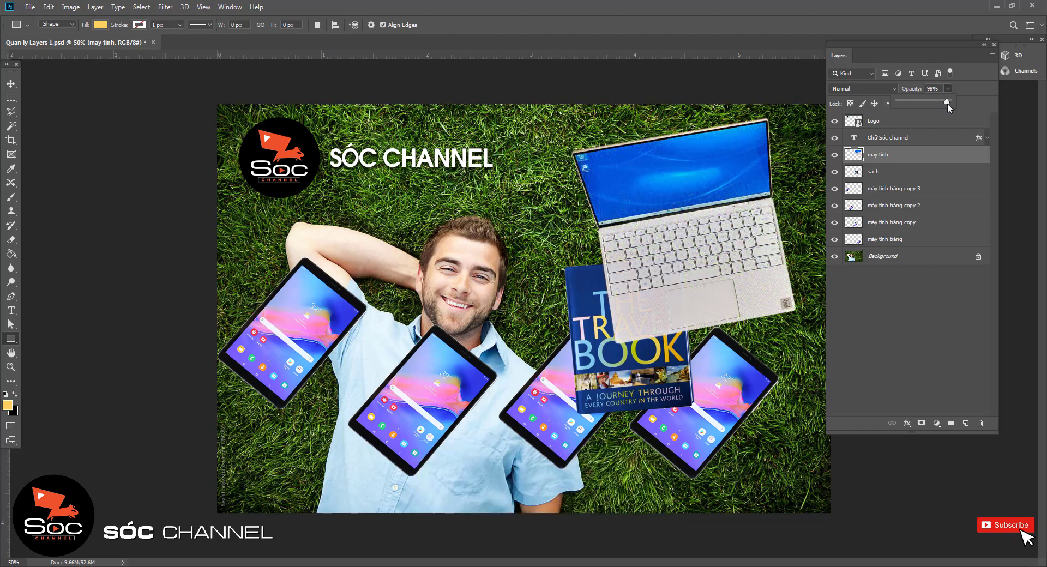
pyautogui.click(982, 86)
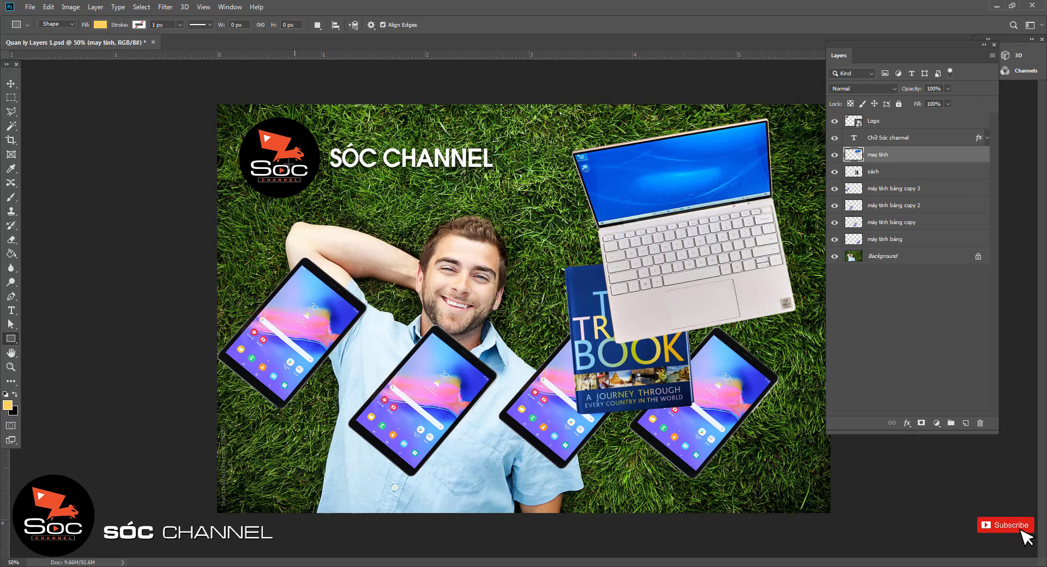
pyautogui.click(11, 84)
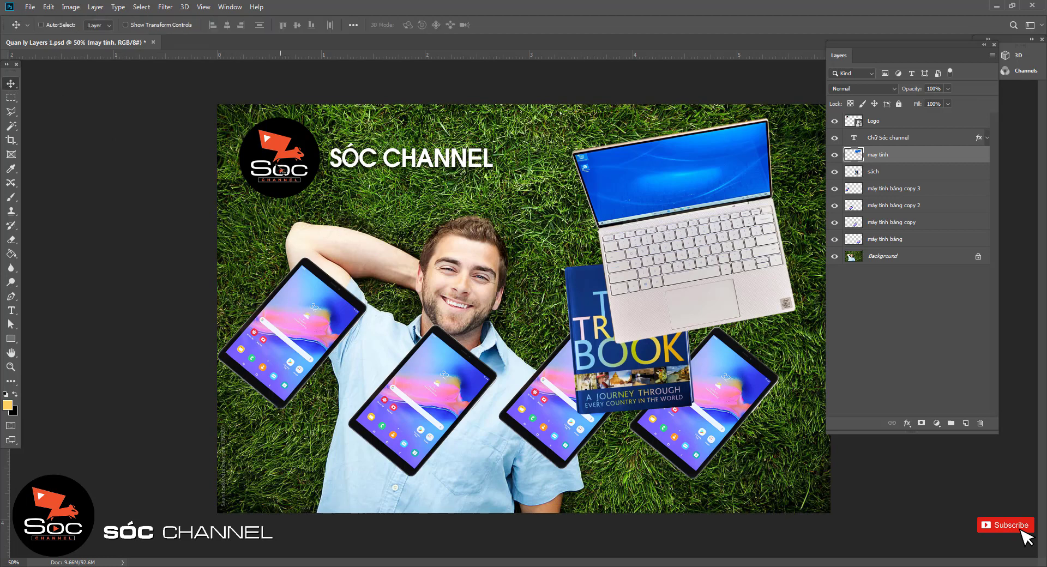
# Step: Add a 10 px bright yellow (#ffea00) Stroke effect to the Logo layer
pyautogui.click(916, 119)
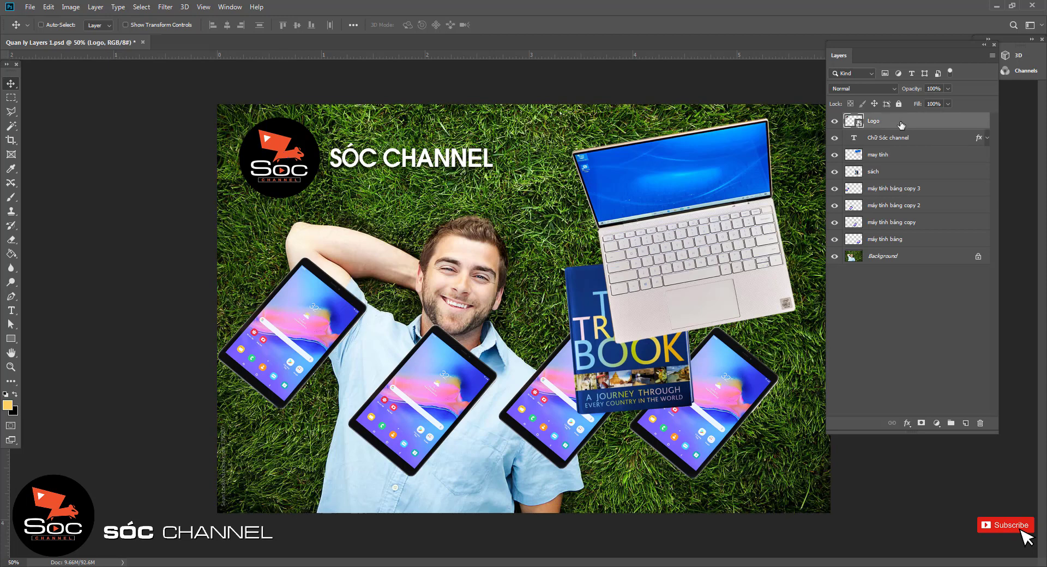
pyautogui.click(907, 423)
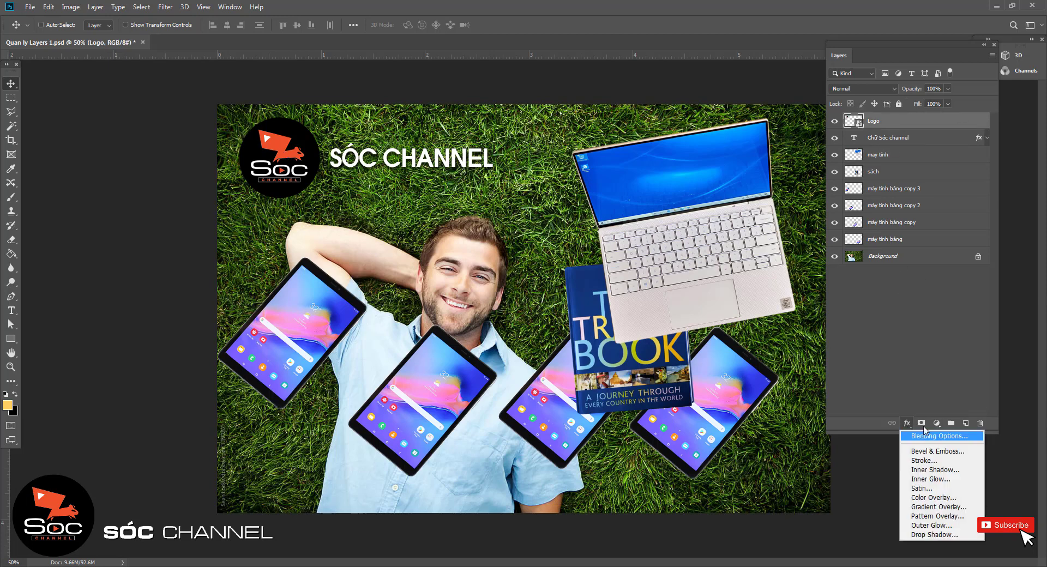
pyautogui.click(918, 462)
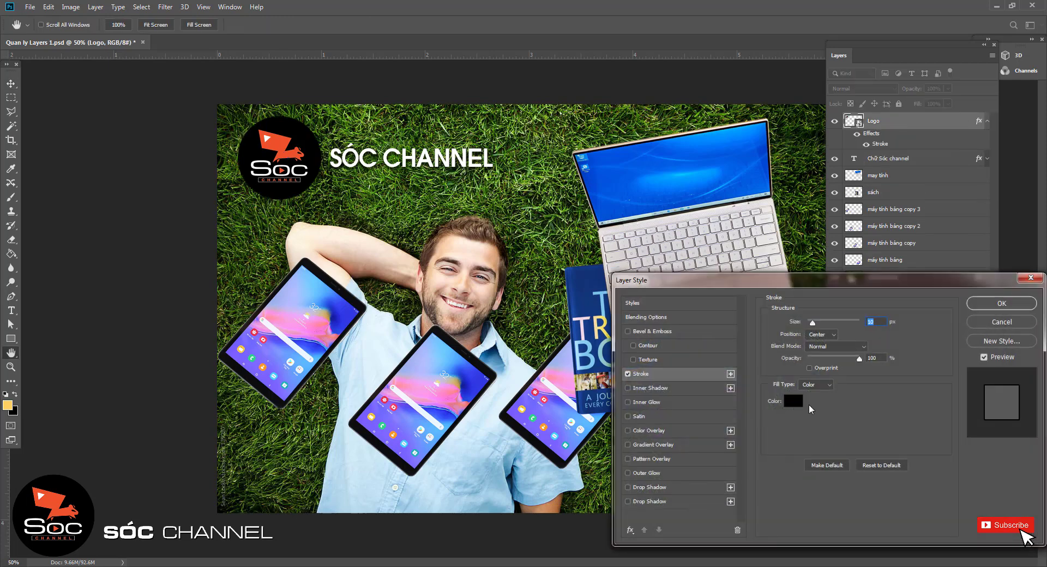
pyautogui.click(795, 402)
pyautogui.click(643, 388)
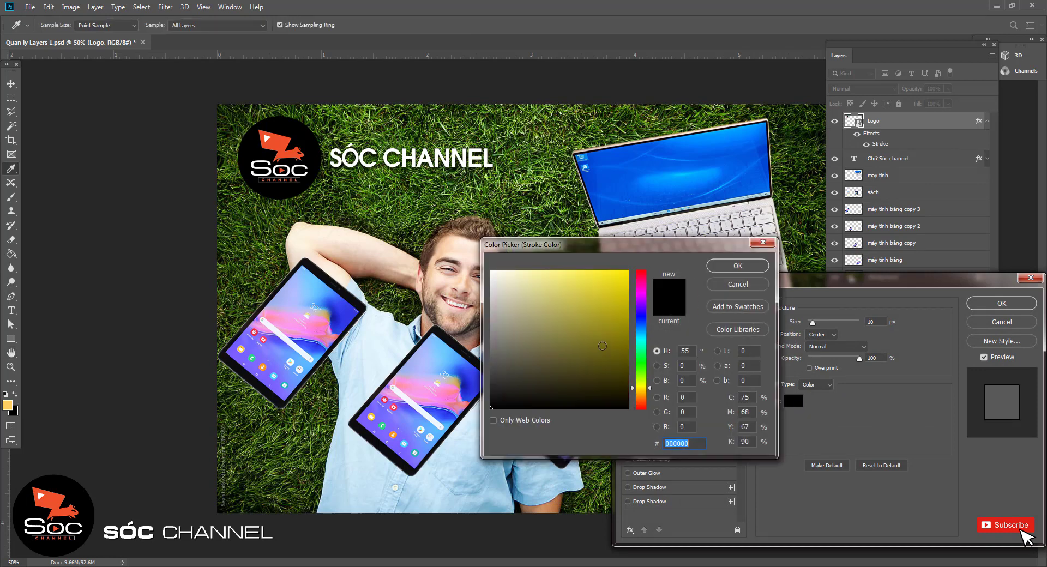
pyautogui.click(627, 271)
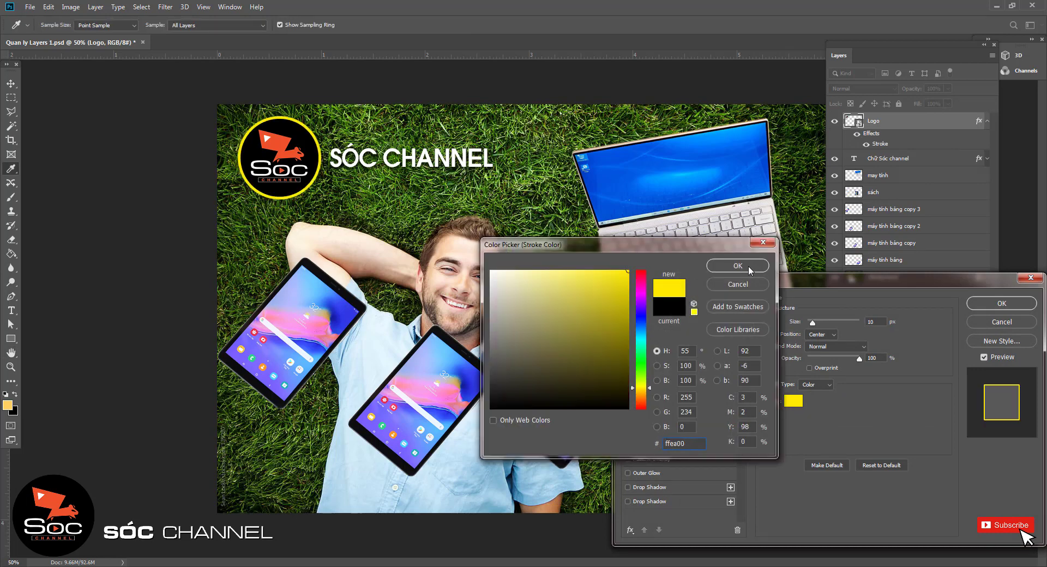
pyautogui.click(748, 266)
pyautogui.click(1002, 303)
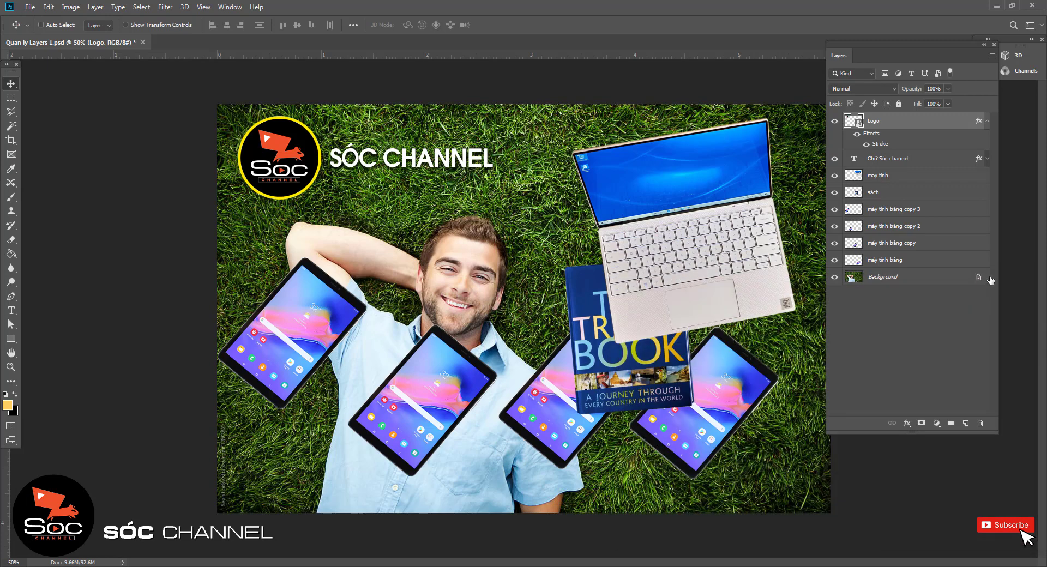
pyautogui.click(947, 104)
pyautogui.moveTo(947, 121)
pyautogui.mouseDown()
pyautogui.moveTo(898, 120)
pyautogui.moveTo(954, 117)
pyautogui.mouseUp()
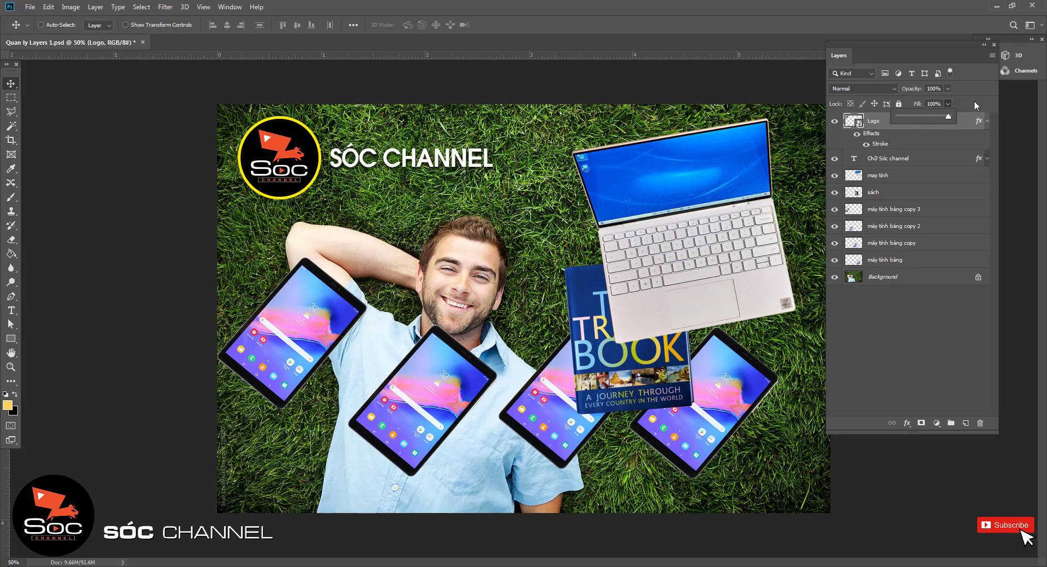
pyautogui.click(974, 100)
pyautogui.click(948, 104)
pyautogui.moveTo(941, 116); pyautogui.dragTo(910, 115)
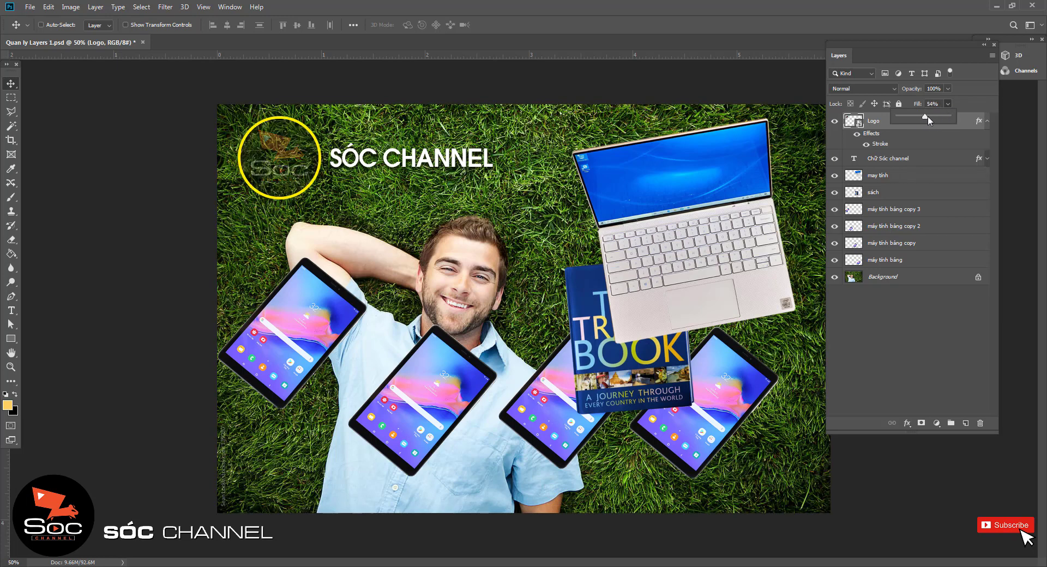
pyautogui.moveTo(941, 116); pyautogui.dragTo(959, 116)
pyautogui.click(980, 91)
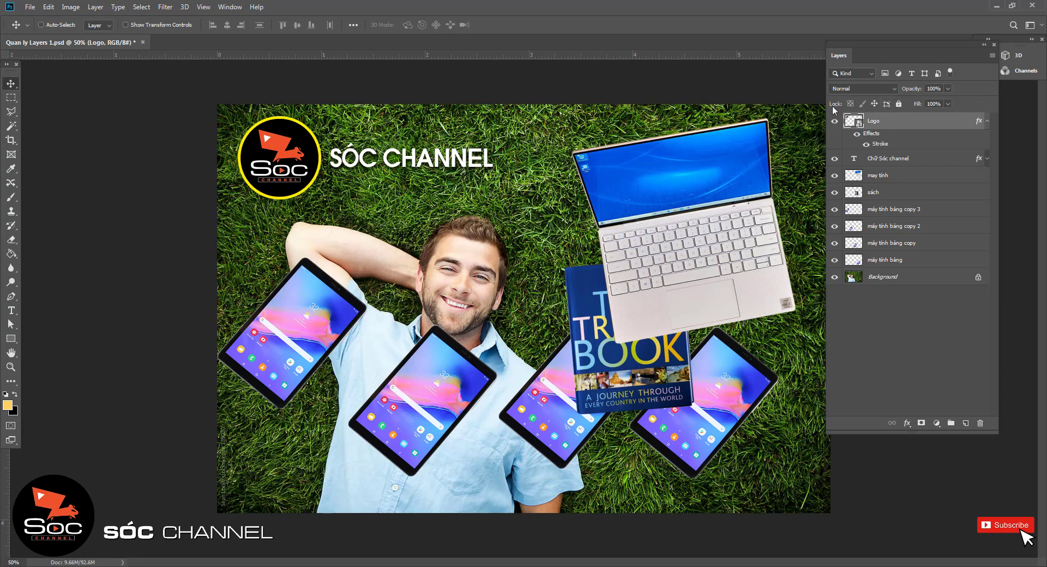
pyautogui.click(879, 174)
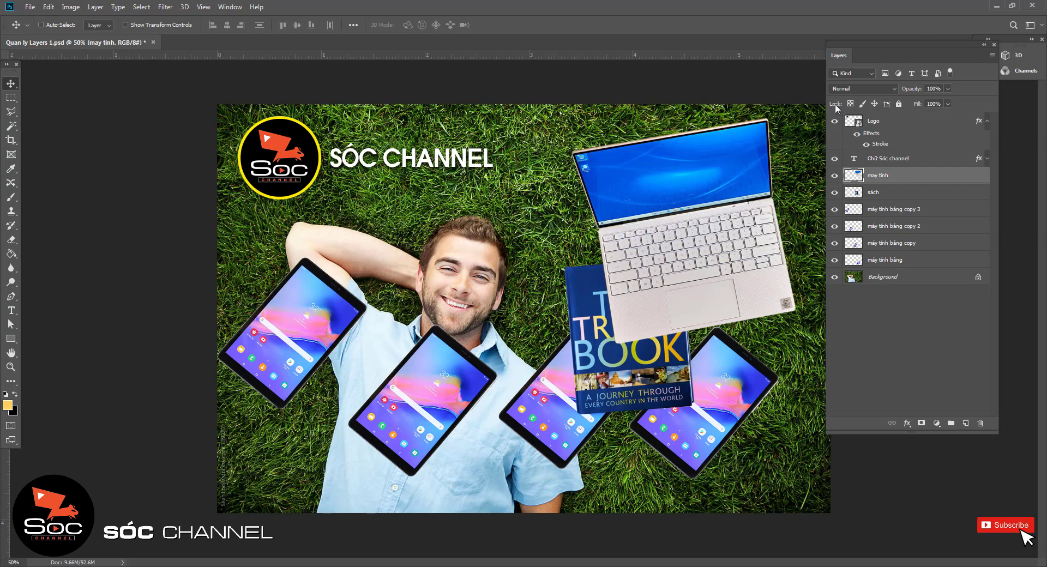
pyautogui.click(862, 103)
pyautogui.click(850, 104)
pyautogui.click(835, 175)
pyautogui.click(834, 175)
pyautogui.click(9, 200)
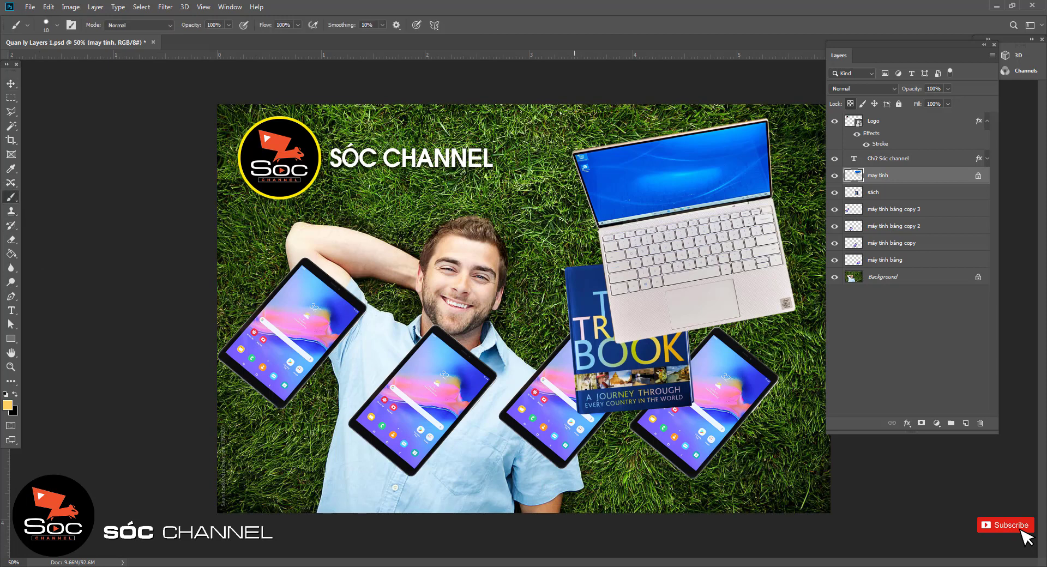
pyautogui.press(']')
pyautogui.press(']')
pyautogui.press(']')
pyautogui.moveTo(608, 177)
pyautogui.mouseDown()
pyautogui.moveTo(684, 154)
pyautogui.moveTo(681, 294)
pyautogui.moveTo(653, 287)
pyautogui.mouseUp()
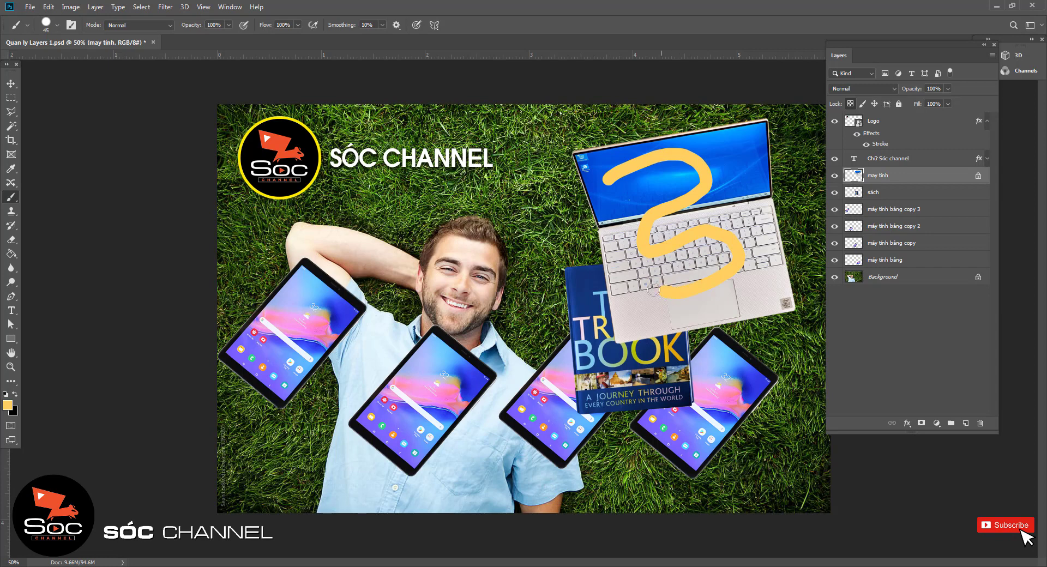
pyautogui.moveTo(734, 167)
pyautogui.mouseDown()
pyautogui.moveTo(739, 261)
pyautogui.moveTo(638, 265)
pyautogui.mouseUp()
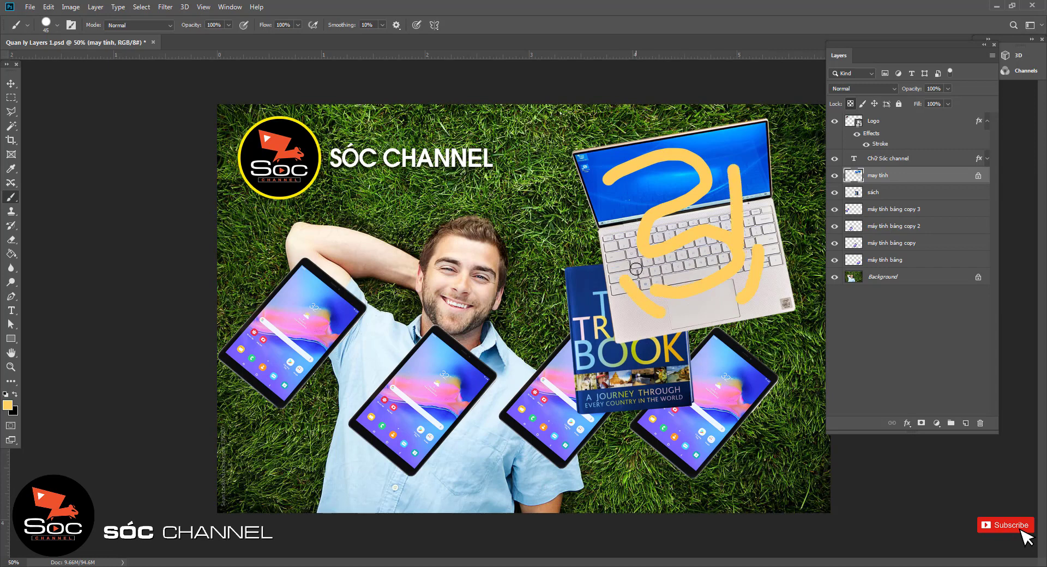
pyautogui.hotkey('ctrl', 'z')
pyautogui.hotkey('ctrl', 'z')
pyautogui.hotkey('ctrl', 'z')
pyautogui.hotkey('ctrl', 'z')
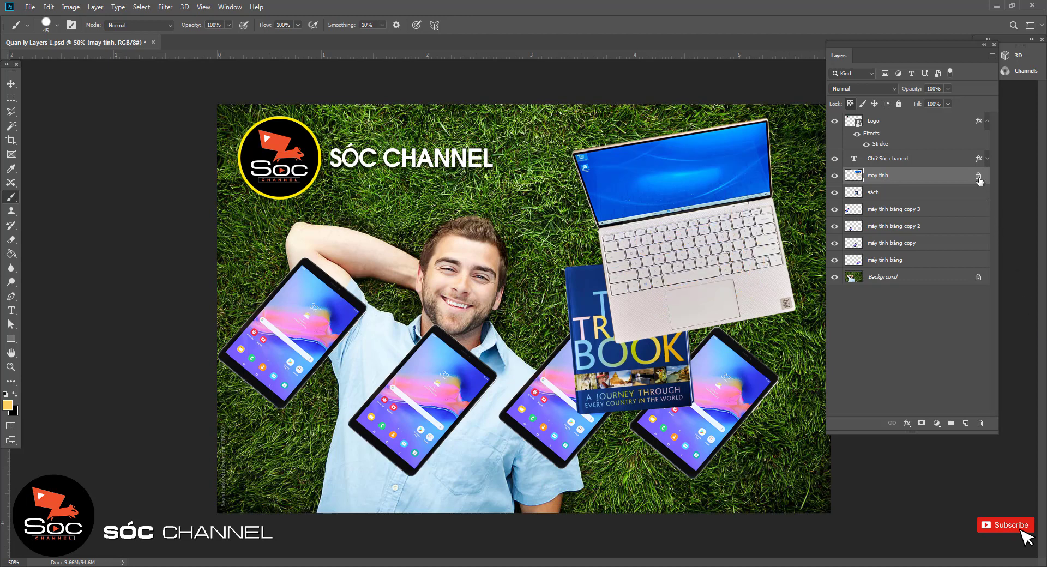
# Step: Test the transparency and pixel locks on the laptop layer, ending with Lock position on
pyautogui.click(850, 104)
pyautogui.click(10, 83)
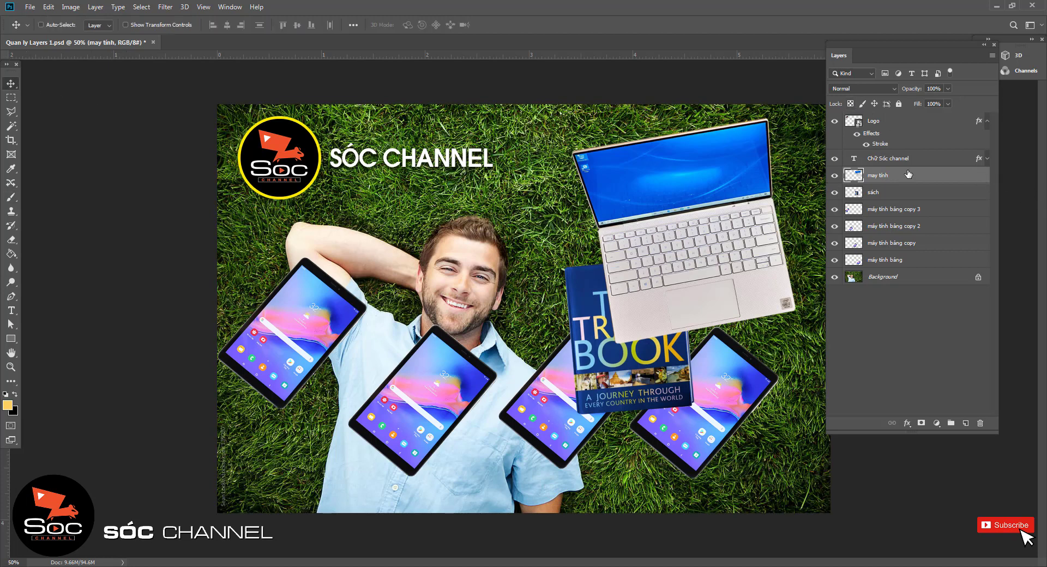
pyautogui.click(861, 103)
pyautogui.click(11, 198)
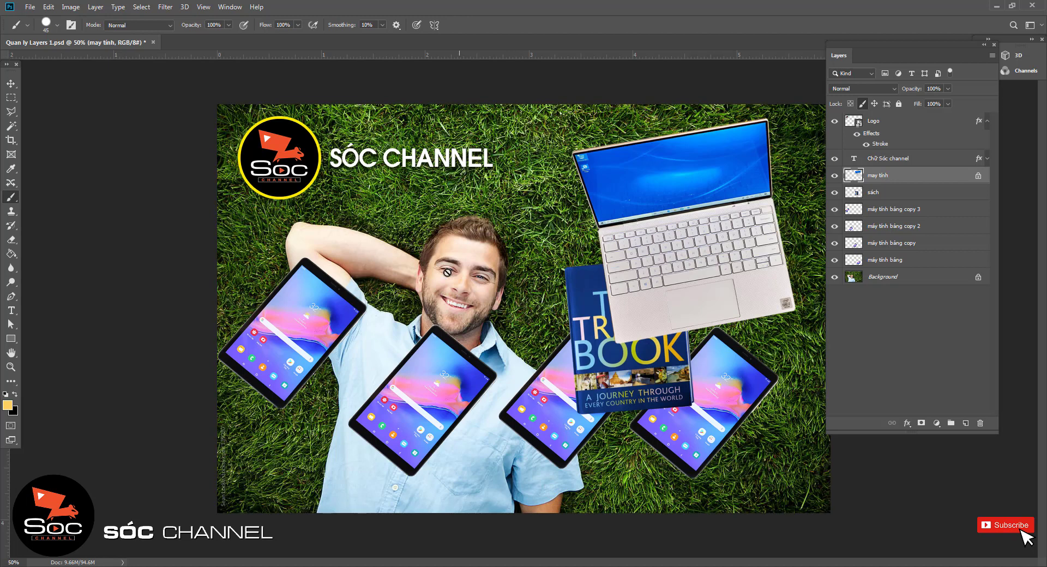
pyautogui.click(979, 176)
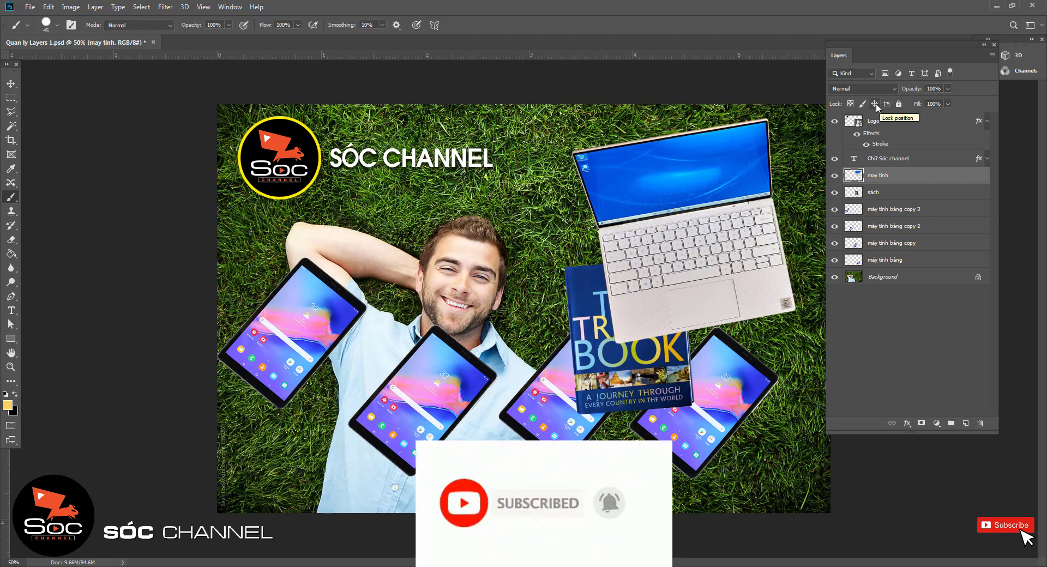
pyautogui.click(875, 104)
# Step: Try dragging the locked laptop twice, dismiss both warnings, then remove its position lock
pyautogui.click(11, 83)
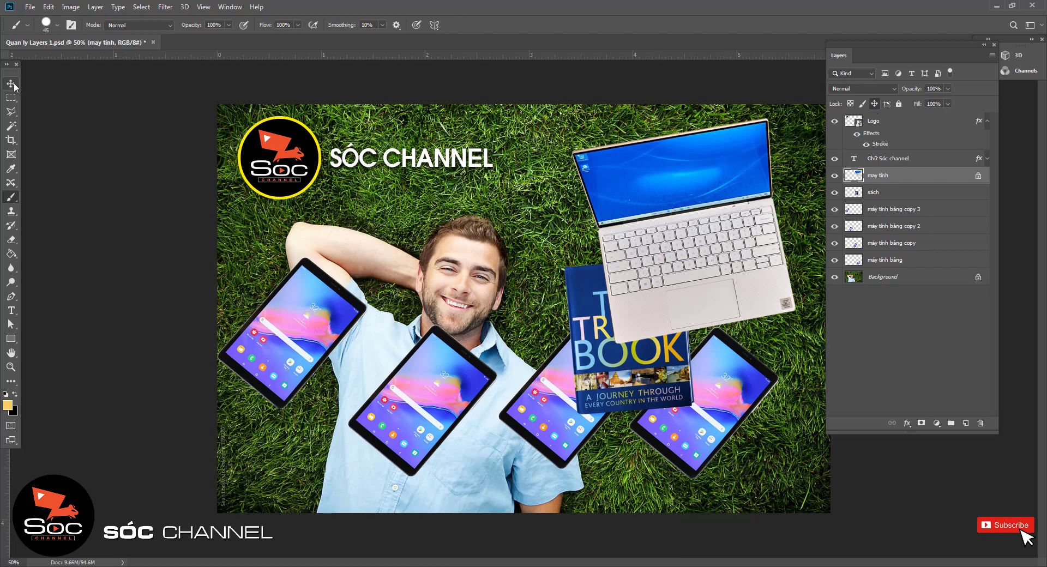
pyautogui.click(656, 191)
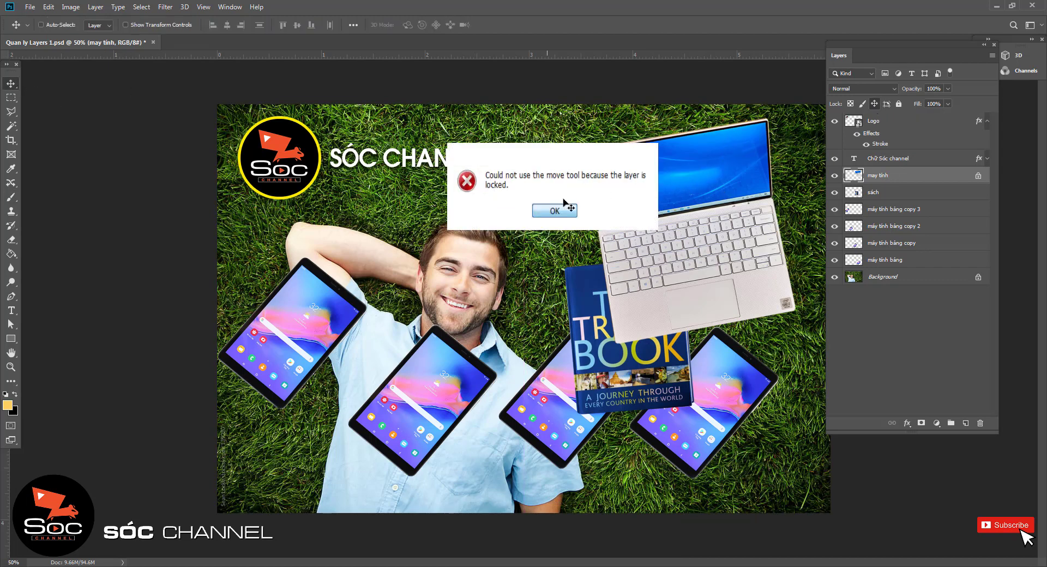
pyautogui.click(551, 205)
pyautogui.click(703, 180)
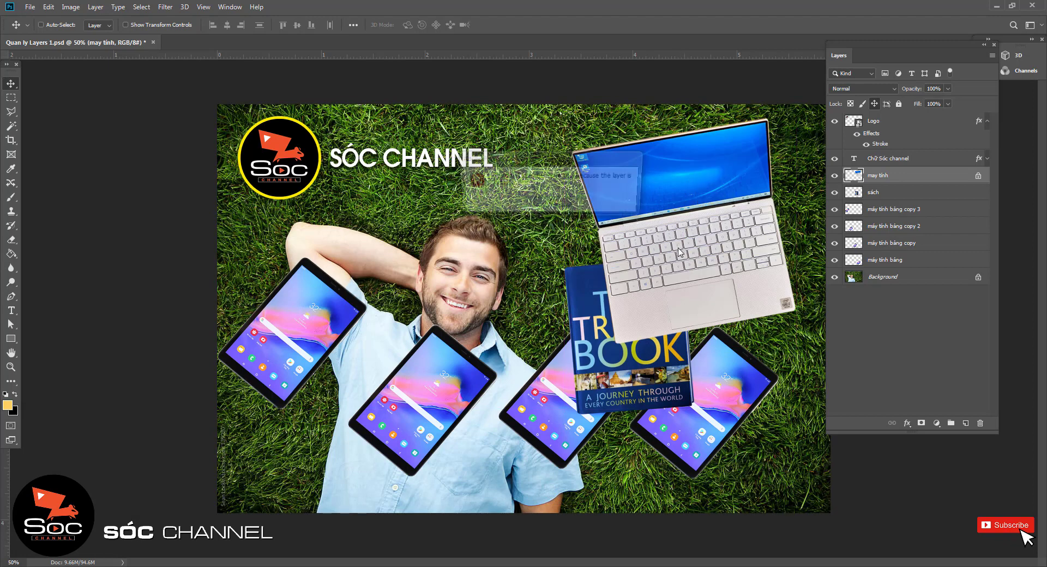
pyautogui.click(554, 205)
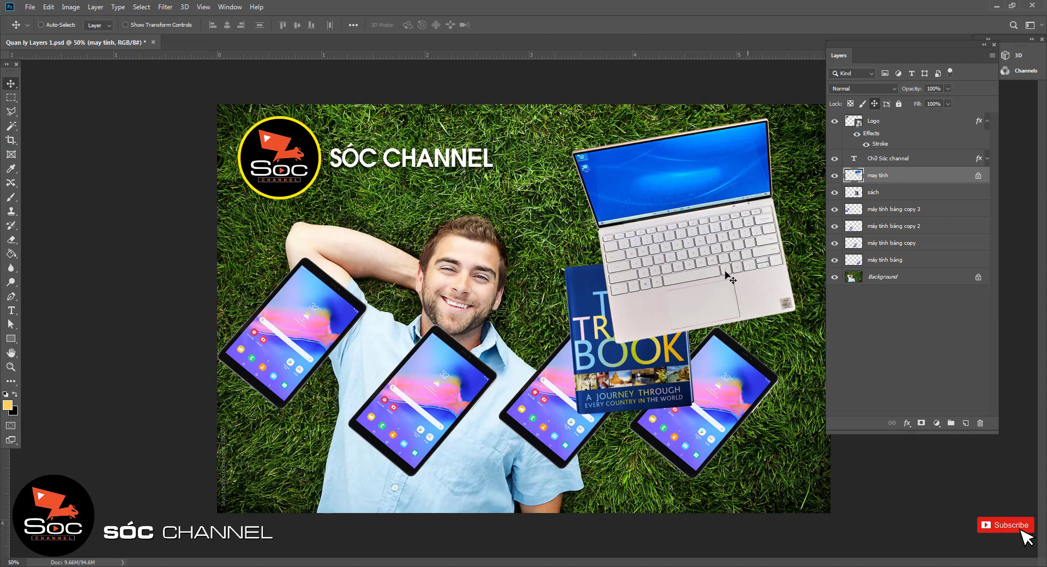
pyautogui.click(978, 178)
# Step: Relock the laptop layer, convert the composite into Artboard 1, and zoom out
pyautogui.click(886, 104)
pyautogui.click(992, 55)
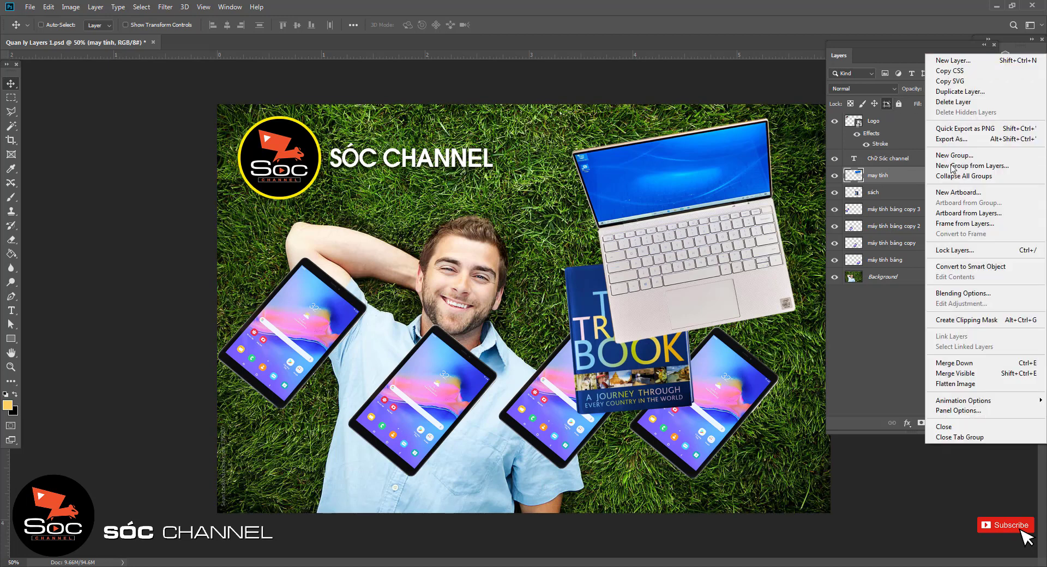
pyautogui.click(963, 192)
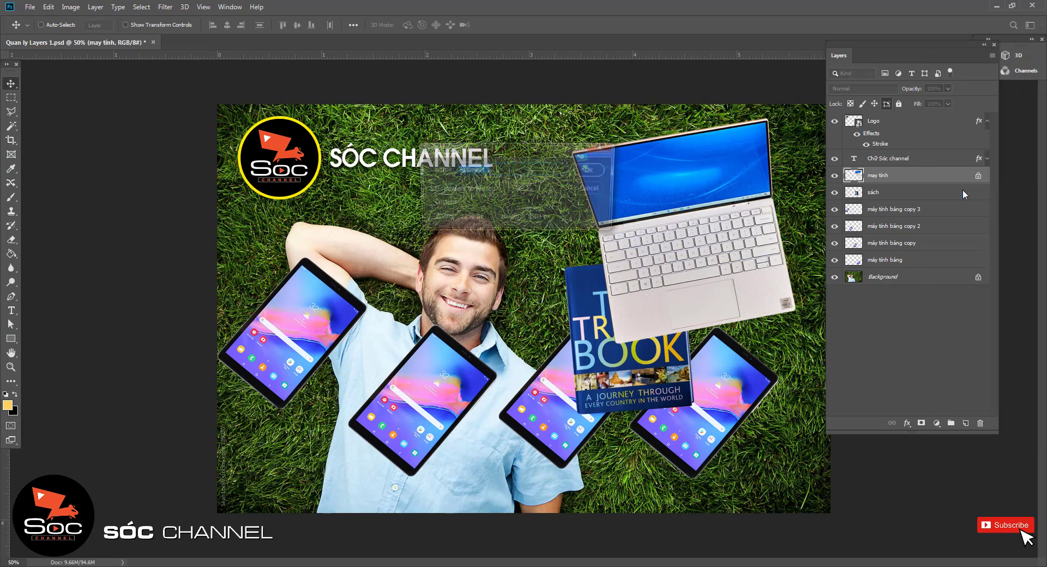
pyautogui.click(592, 171)
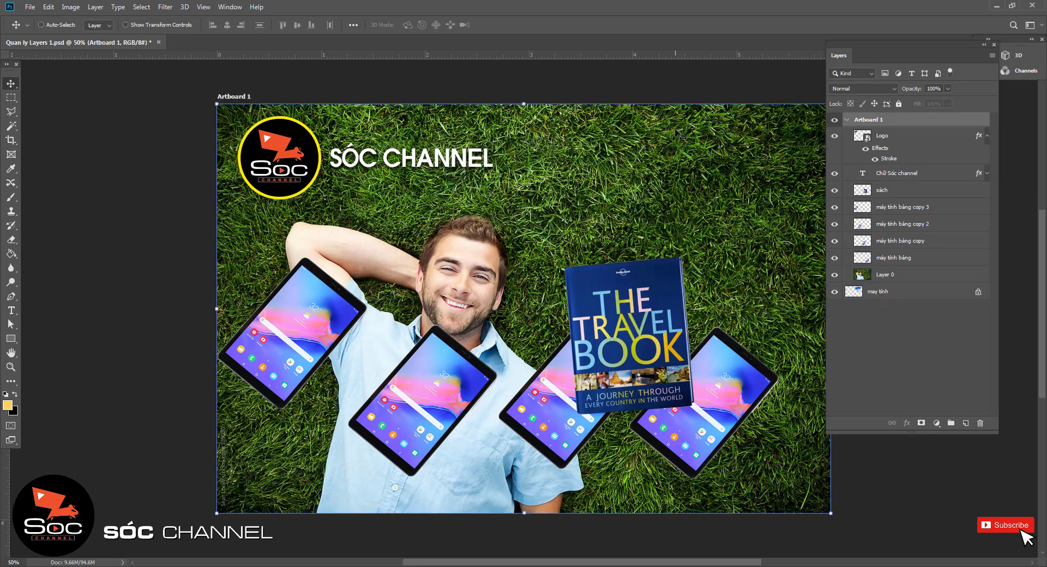
pyautogui.press('ctrl')
pyautogui.hotkey('ctrl', '-')
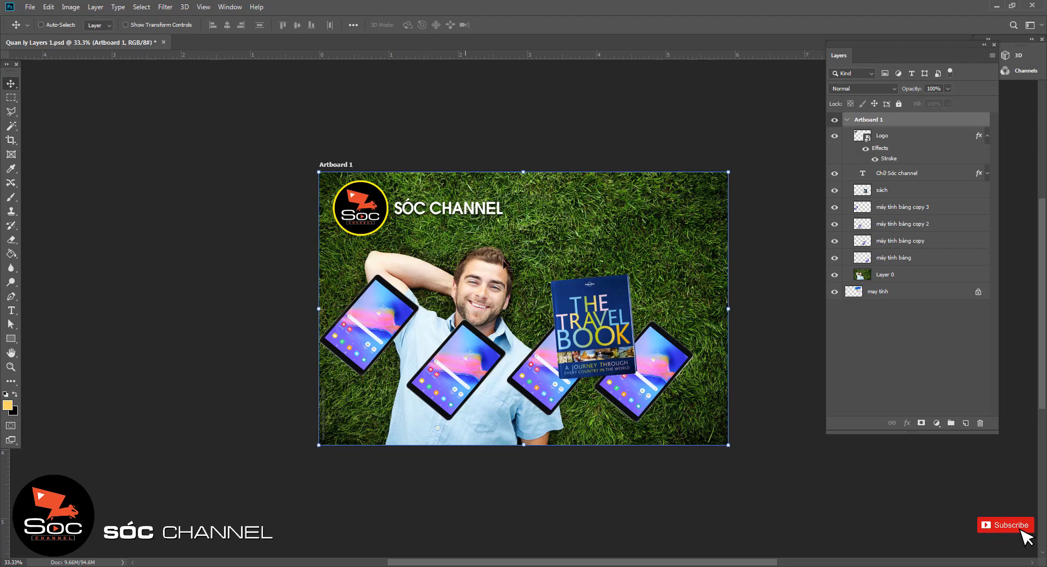
pyautogui.rightClick(11, 85)
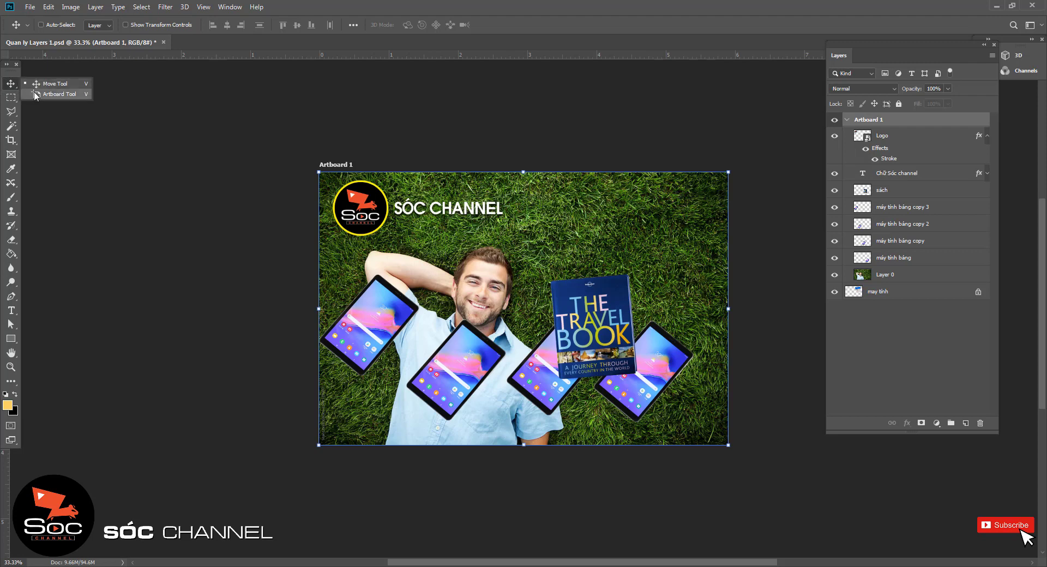
# Step: Add blank Artboard 2 right of Artboard 1 and Artboard 3 above it
pyautogui.click(38, 96)
pyautogui.click(753, 309)
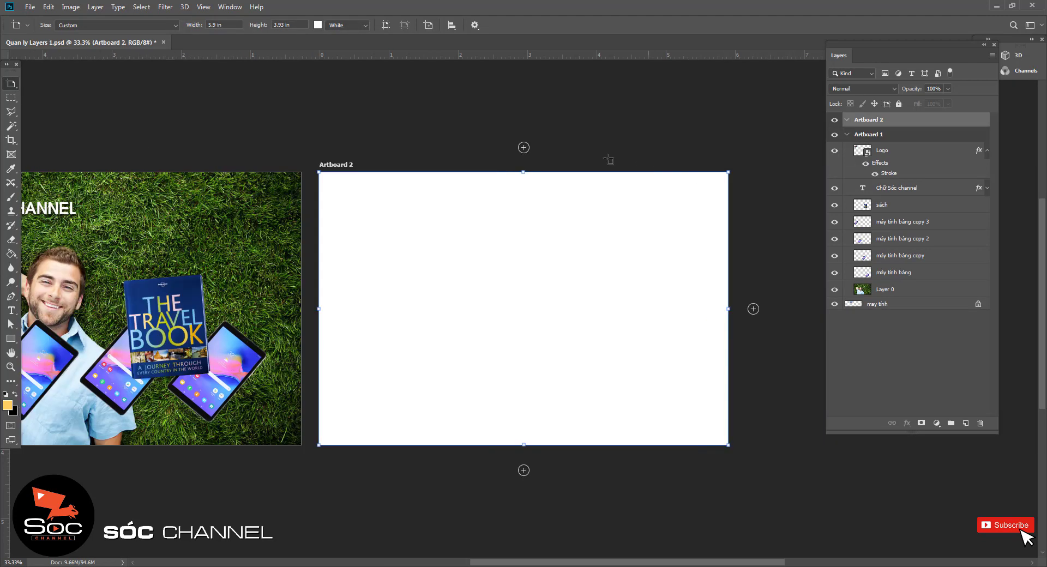
pyautogui.click(524, 148)
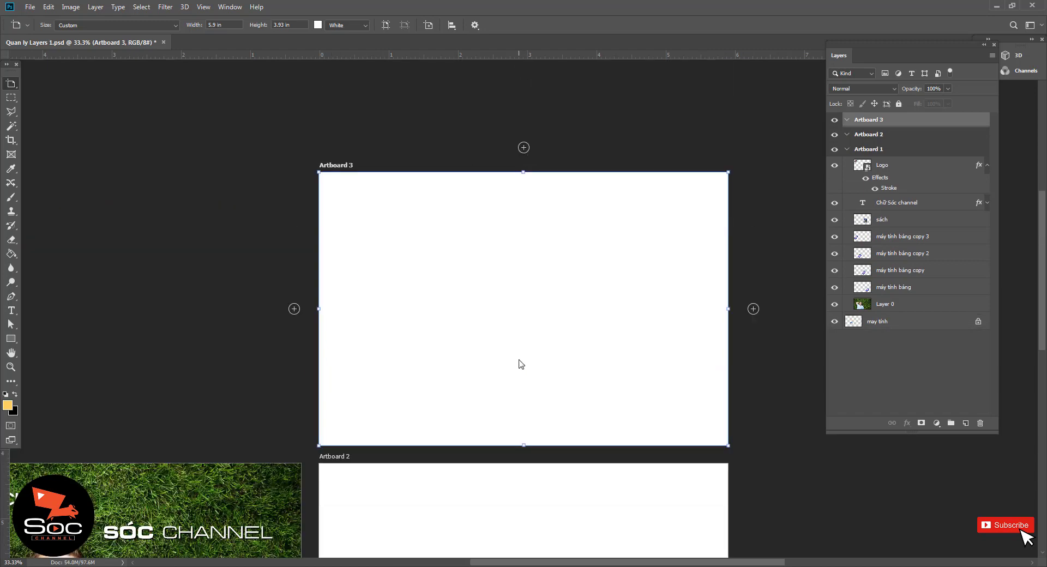
pyautogui.hotkey('ctrl', '-')
pyautogui.hotkey('ctrl', '-')
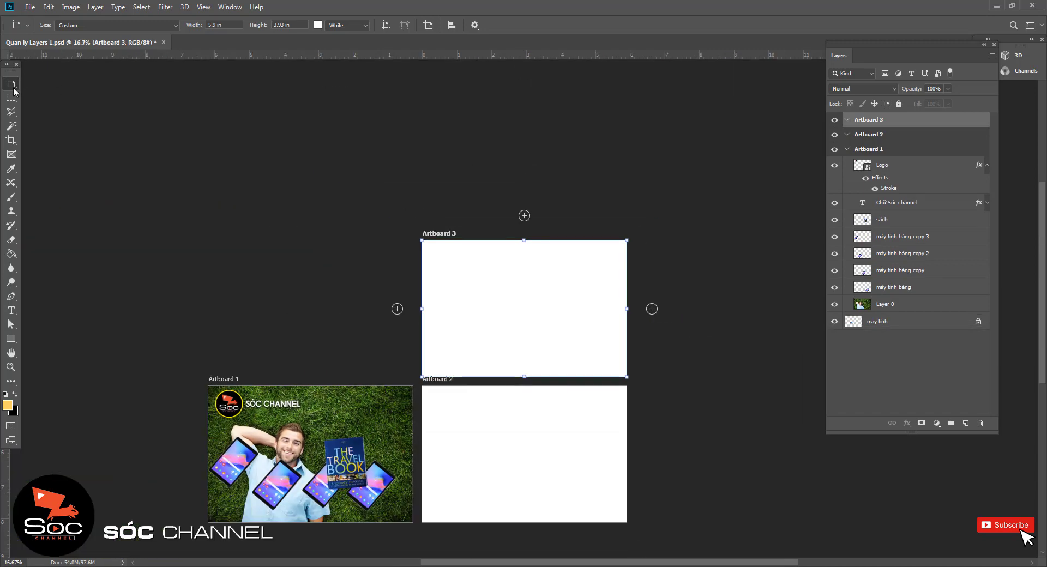
# Step: Delete the blank Artboard 2 and Artboard 3, keeping only Artboard 1
pyautogui.rightClick(11, 84)
pyautogui.click(54, 84)
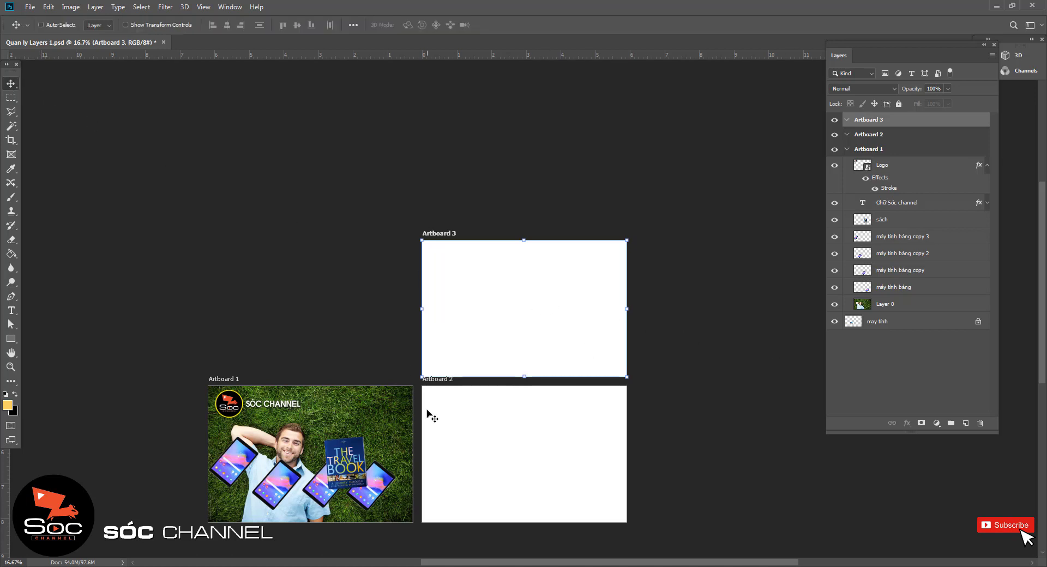
pyautogui.press('Delete')
pyautogui.press('Delete')
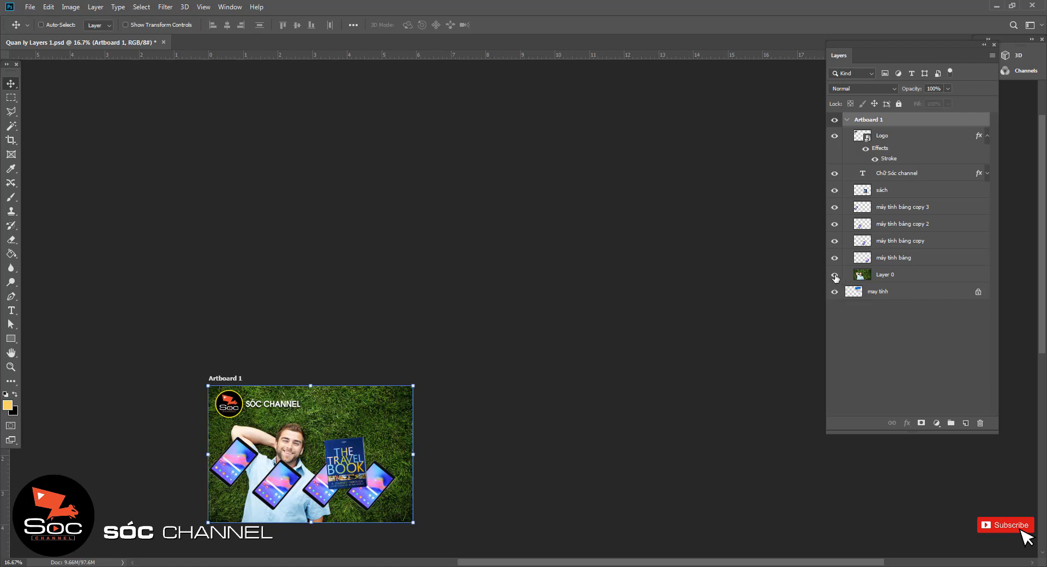
# Step: Hide the grass Layer 0 and undo back to the pre-artboard composite
pyautogui.click(835, 275)
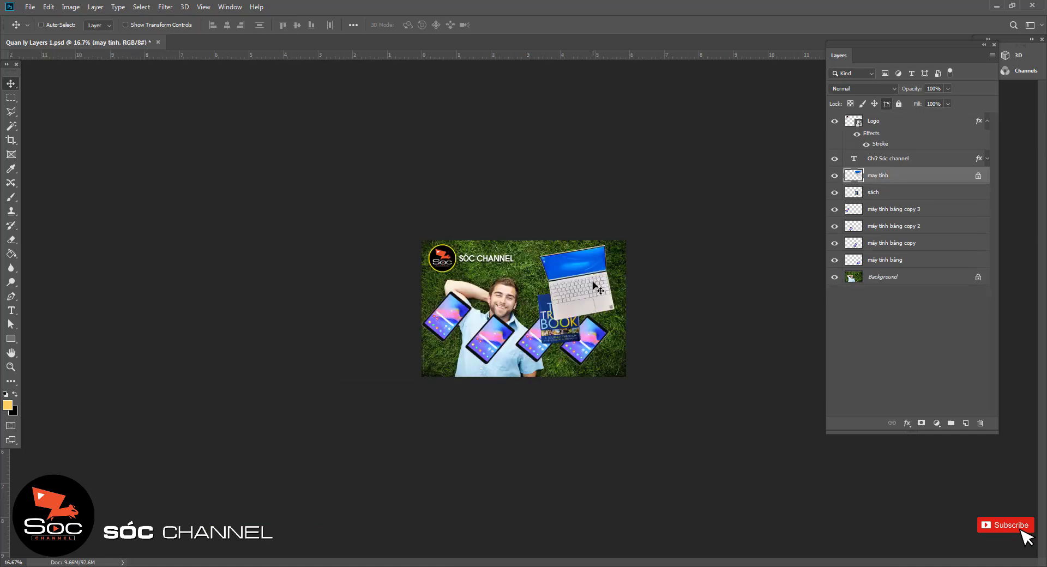
pyautogui.press('ctrl')
# Step: Fit the image on screen, then fully lock and unlock the may tinh laptop layer
pyautogui.hotkey('ctrl', '0')
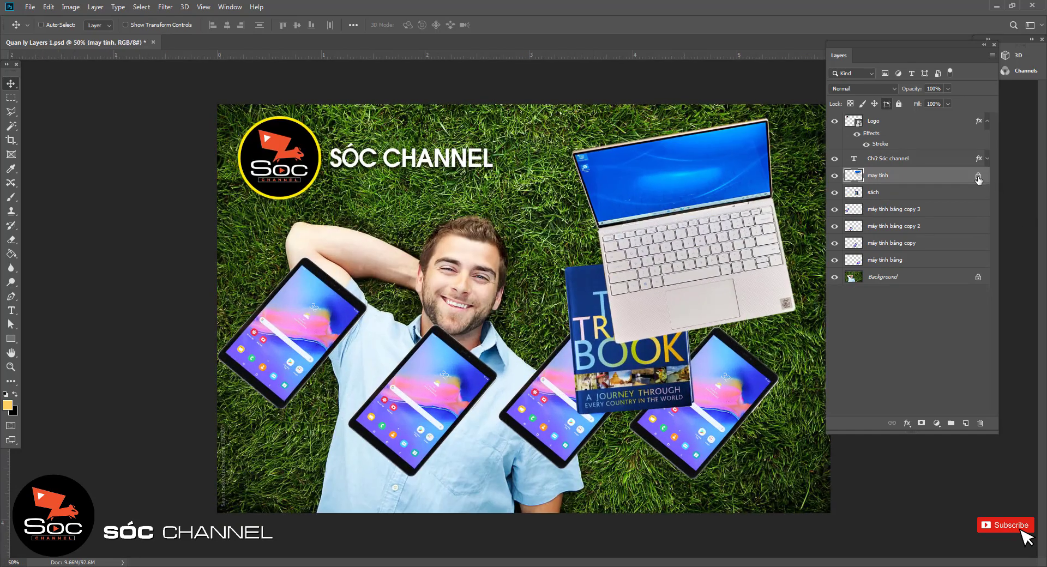
pyautogui.click(979, 176)
pyautogui.click(899, 104)
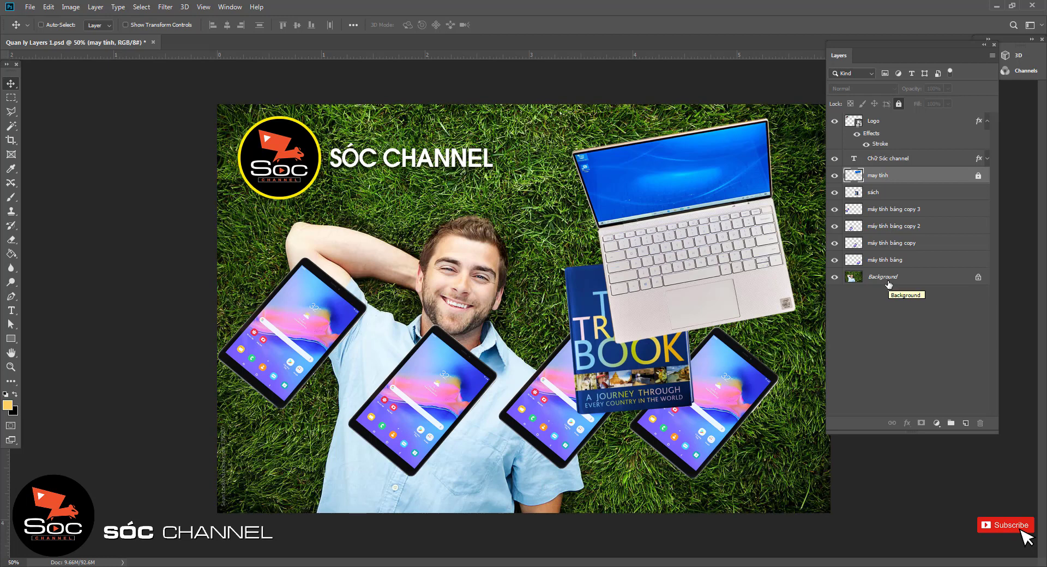
pyautogui.moveTo(906, 180)
pyautogui.mouseDown()
pyautogui.moveTo(900, 217)
pyautogui.moveTo(900, 170)
pyautogui.mouseUp()
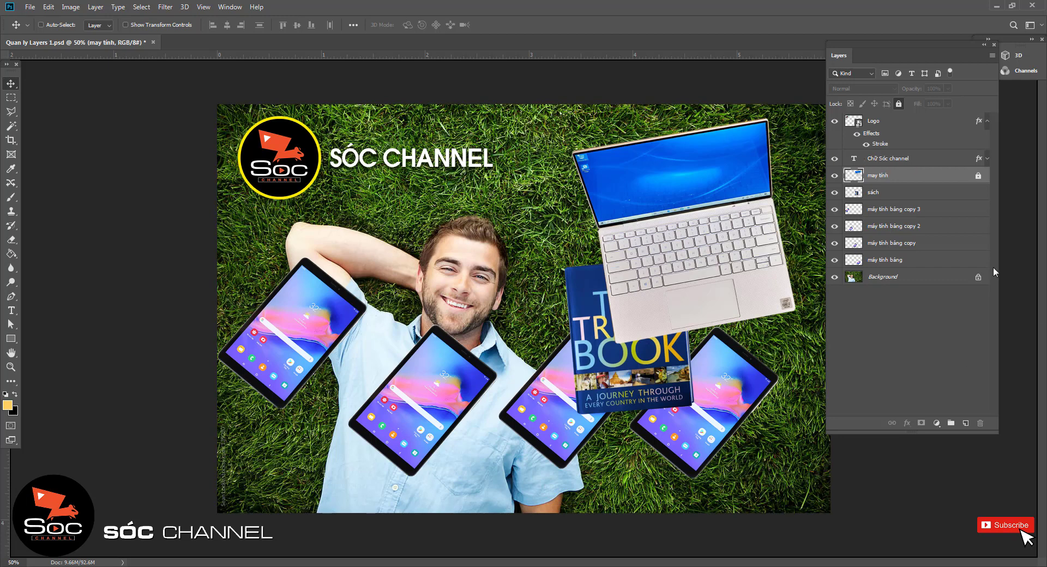
pyautogui.click(977, 175)
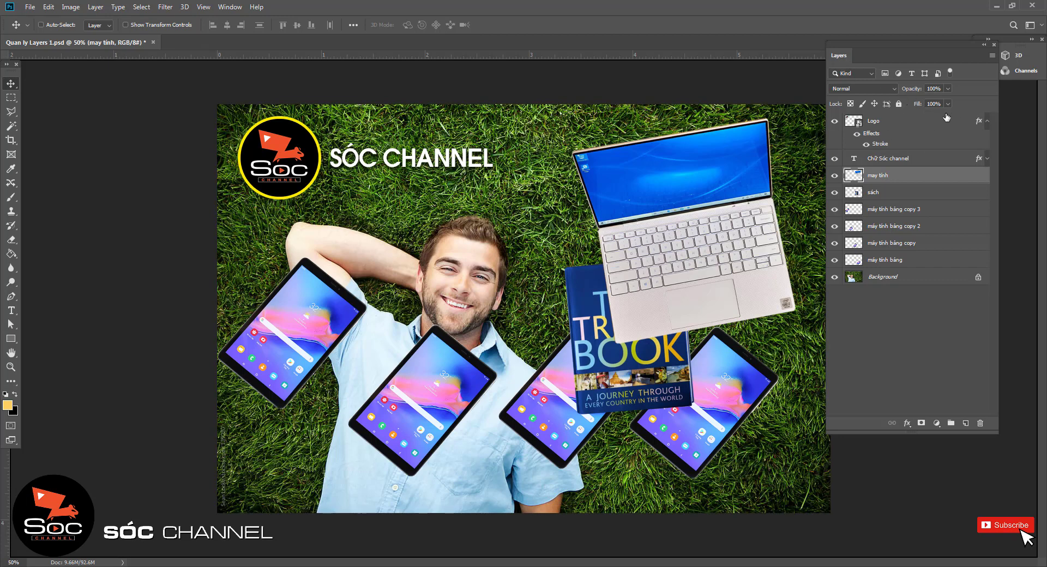
pyautogui.click(910, 343)
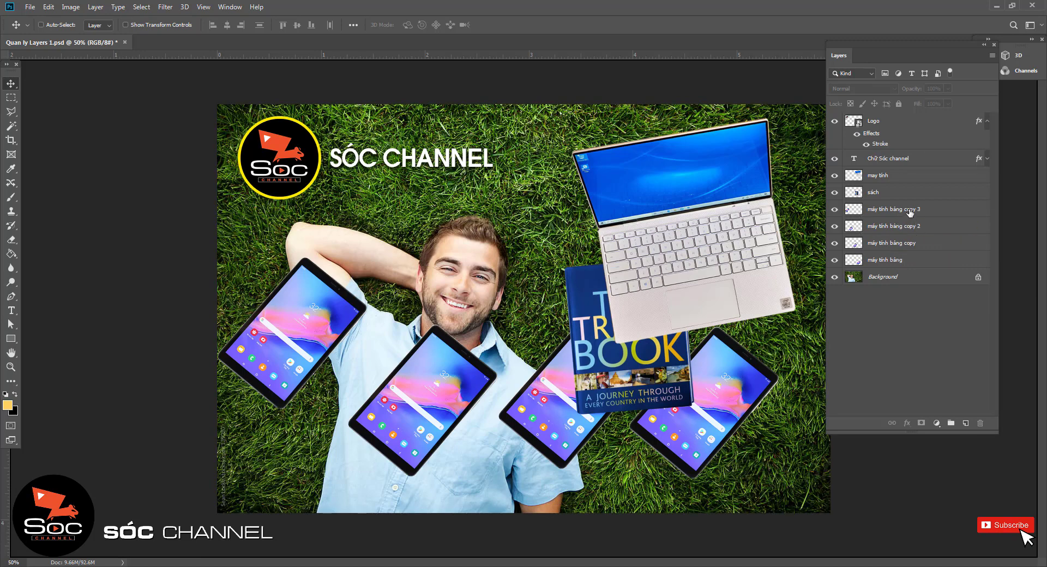
# Step: Link the may tinh laptop layer with the Logo layer
pyautogui.click(652, 174)
pyautogui.click(895, 178)
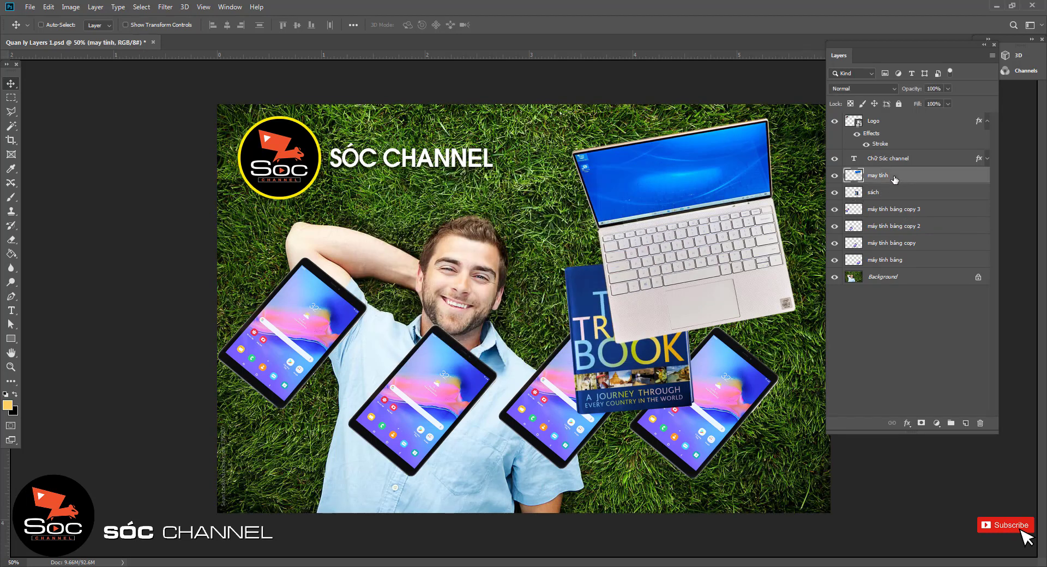
pyautogui.press('ctrl')
pyautogui.keyDown('ctrl'); pyautogui.click(874, 121); pyautogui.keyUp('ctrl')
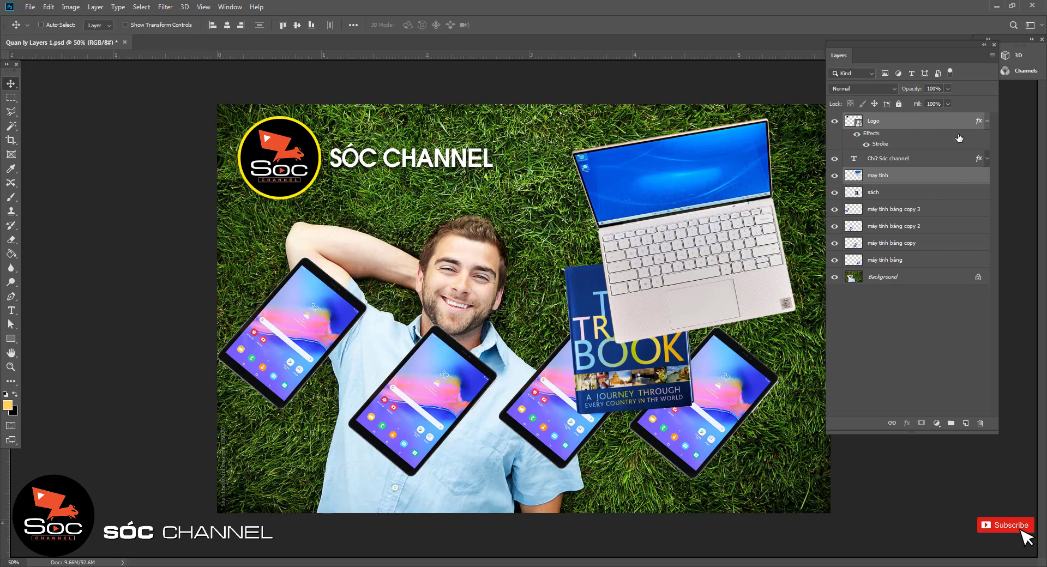
pyautogui.click(892, 422)
# Step: Move the linked laptop and logo slightly left, then unlink the two layers
pyautogui.moveTo(612, 168)
pyautogui.mouseDown()
pyautogui.moveTo(616, 149)
pyautogui.moveTo(657, 164)
pyautogui.moveTo(590, 183)
pyautogui.moveTo(636, 162)
pyautogui.moveTo(596, 182)
pyautogui.moveTo(599, 165)
pyautogui.moveTo(620, 170)
pyautogui.moveTo(590, 166)
pyautogui.mouseUp()
pyautogui.moveTo(607, 160)
pyautogui.mouseDown()
pyautogui.moveTo(612, 177)
pyautogui.moveTo(605, 161)
pyautogui.mouseUp()
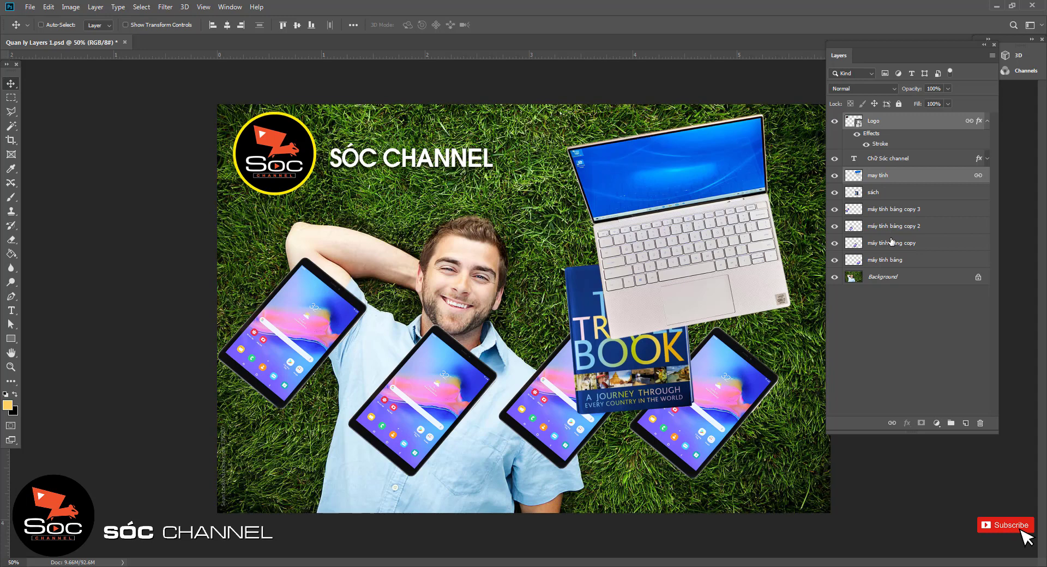
pyautogui.keyDown('ctrl'); pyautogui.click(964, 175); pyautogui.keyUp('ctrl')
pyautogui.keyDown('ctrl'); pyautogui.click(924, 125); pyautogui.keyUp('ctrl')
pyautogui.click(892, 422)
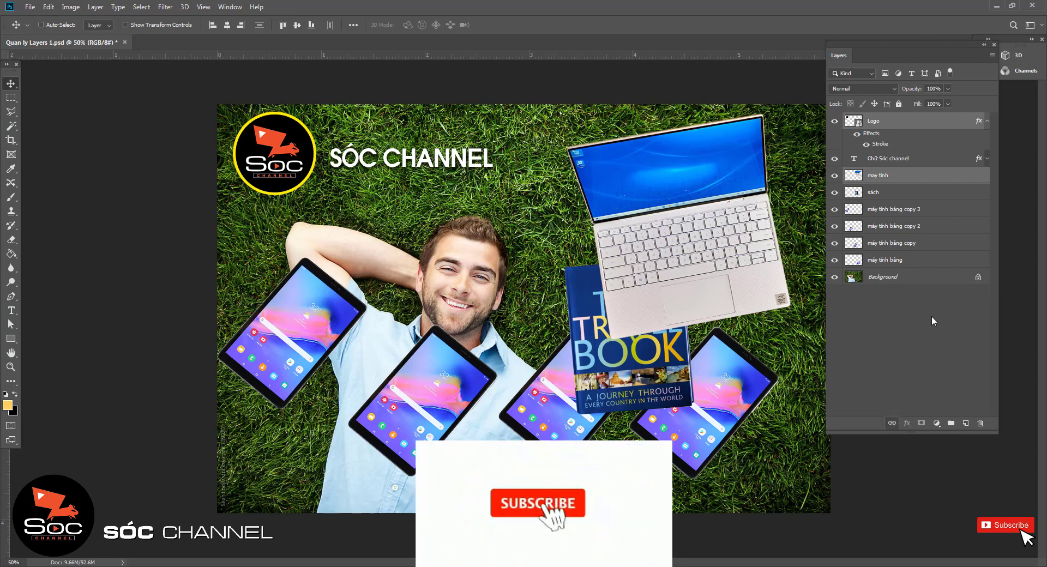
pyautogui.click(915, 339)
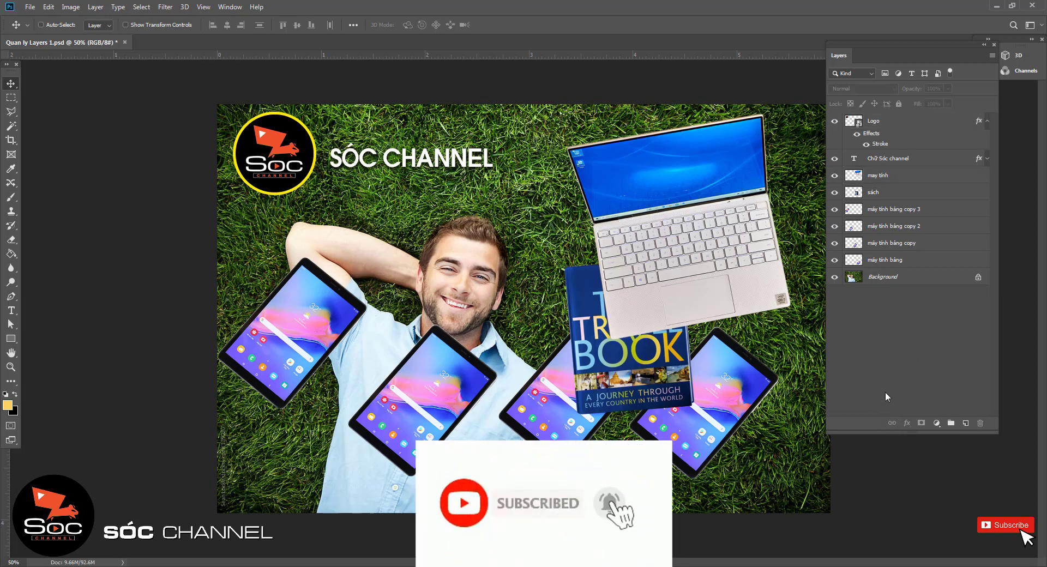
pyautogui.click(879, 177)
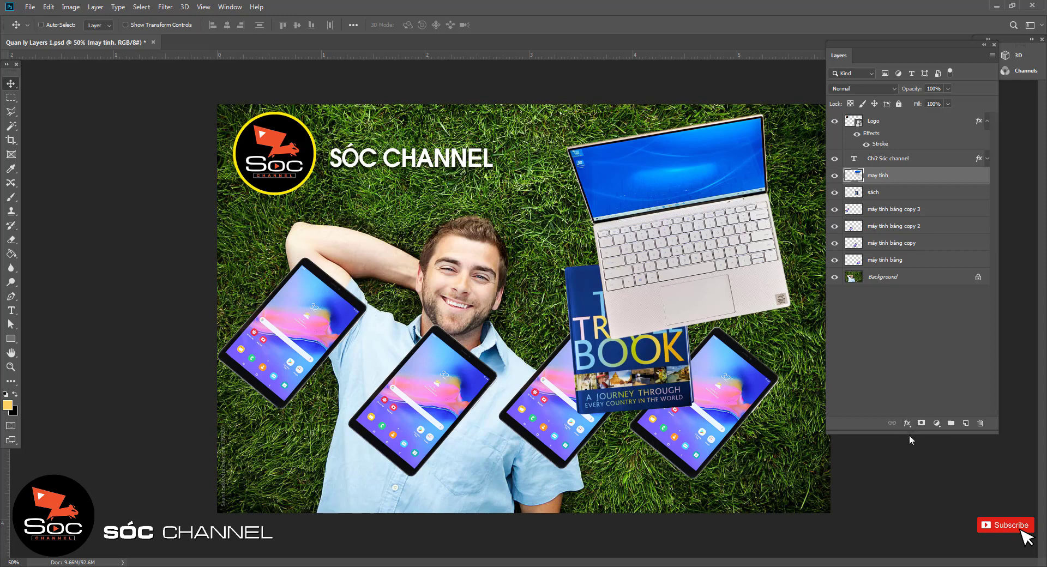
pyautogui.click(908, 425)
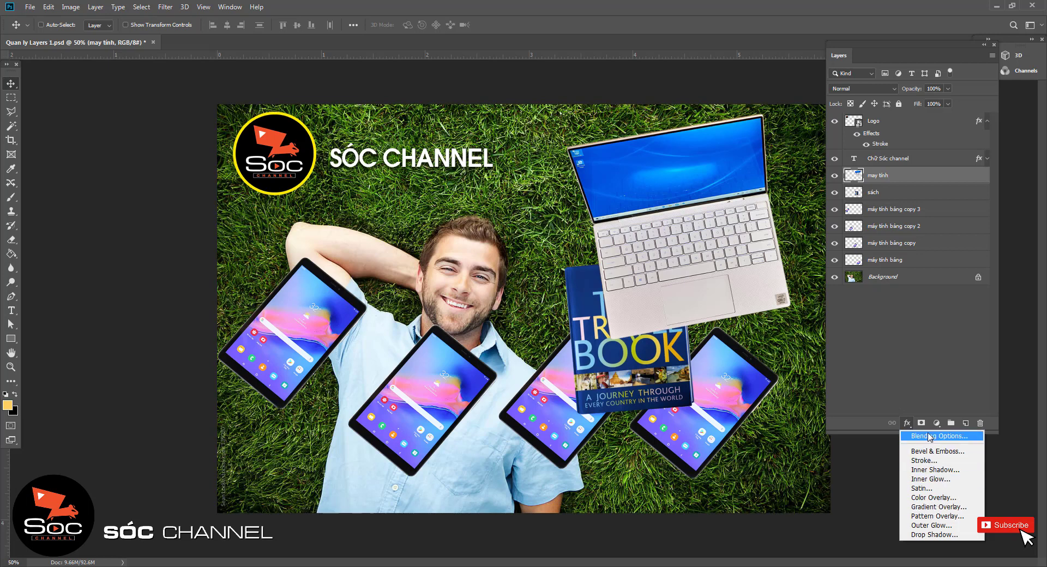
pyautogui.click(909, 427)
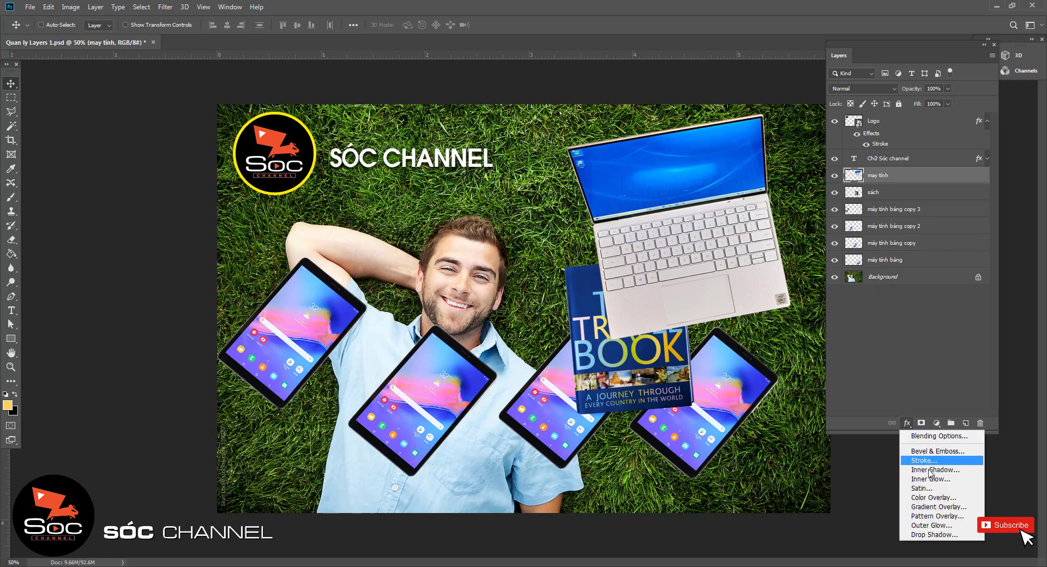
pyautogui.click(923, 460)
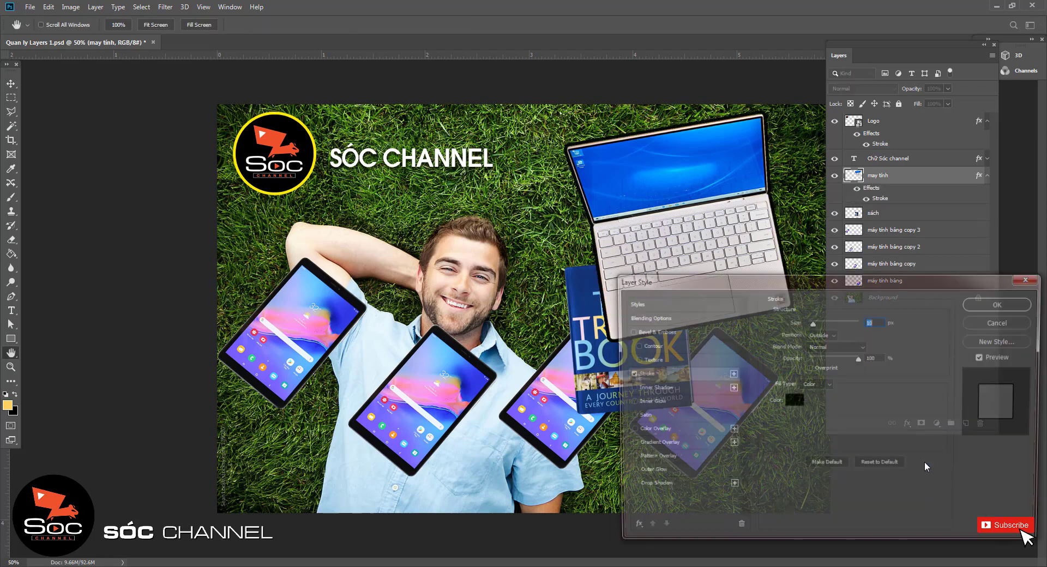
pyautogui.click(793, 401)
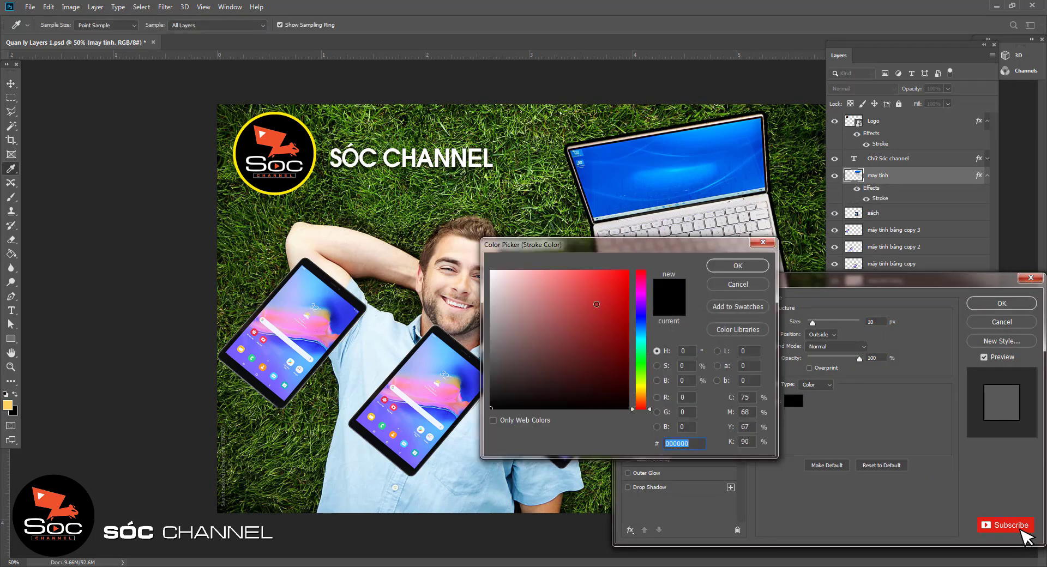
pyautogui.click(628, 271)
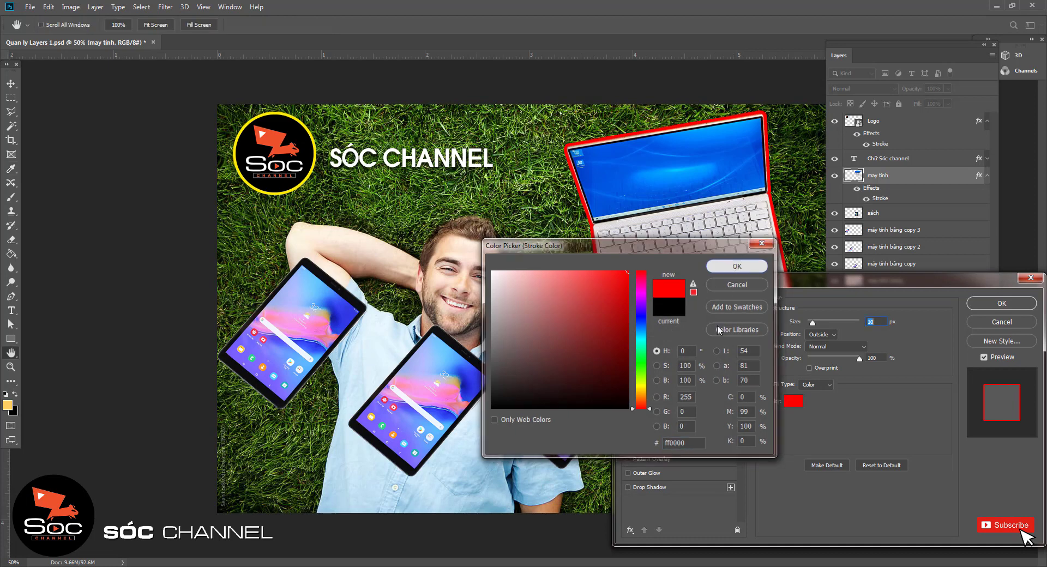
pyautogui.click(746, 267)
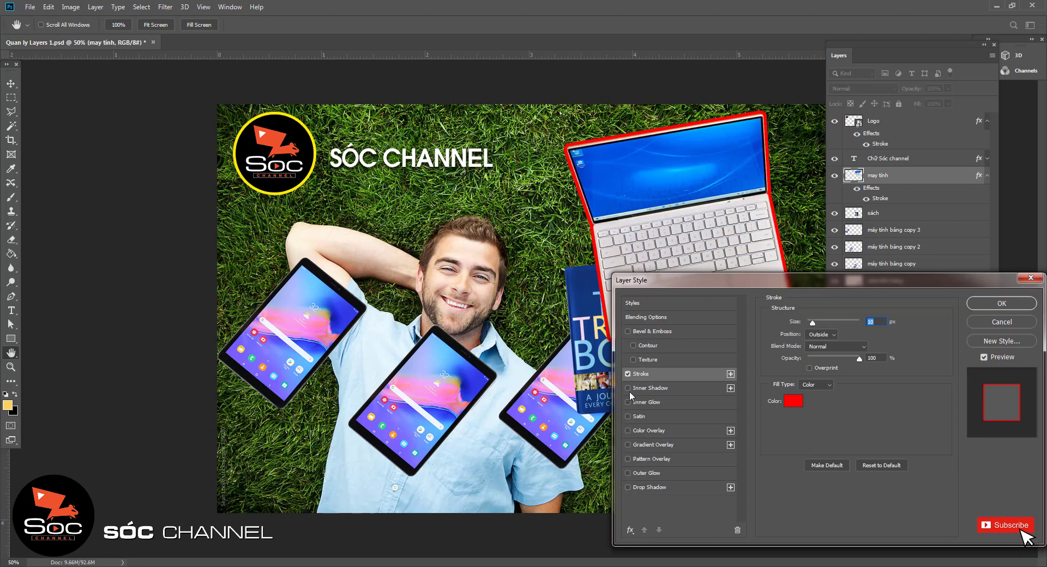
pyautogui.click(633, 346)
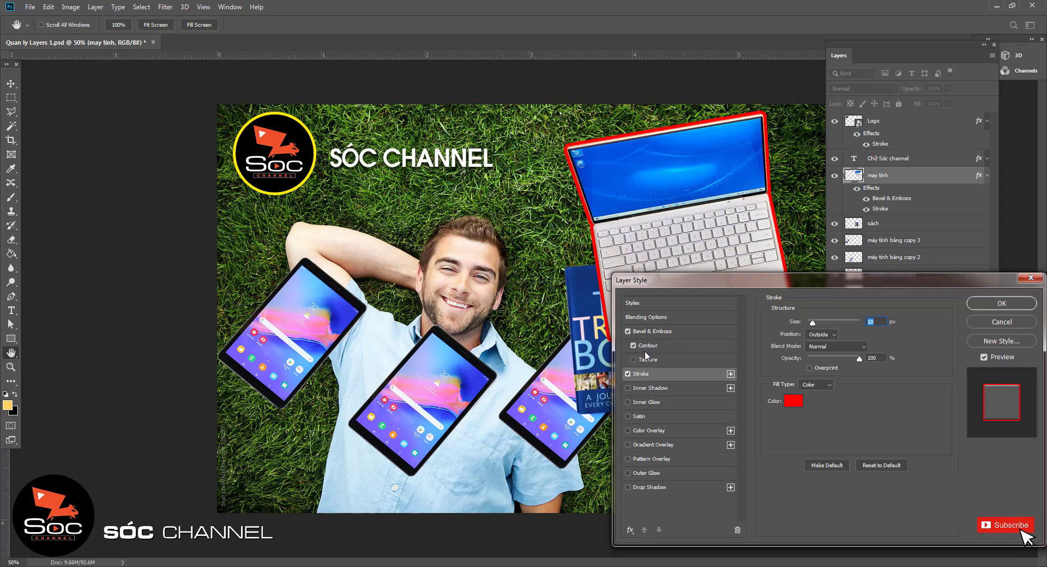
pyautogui.click(628, 402)
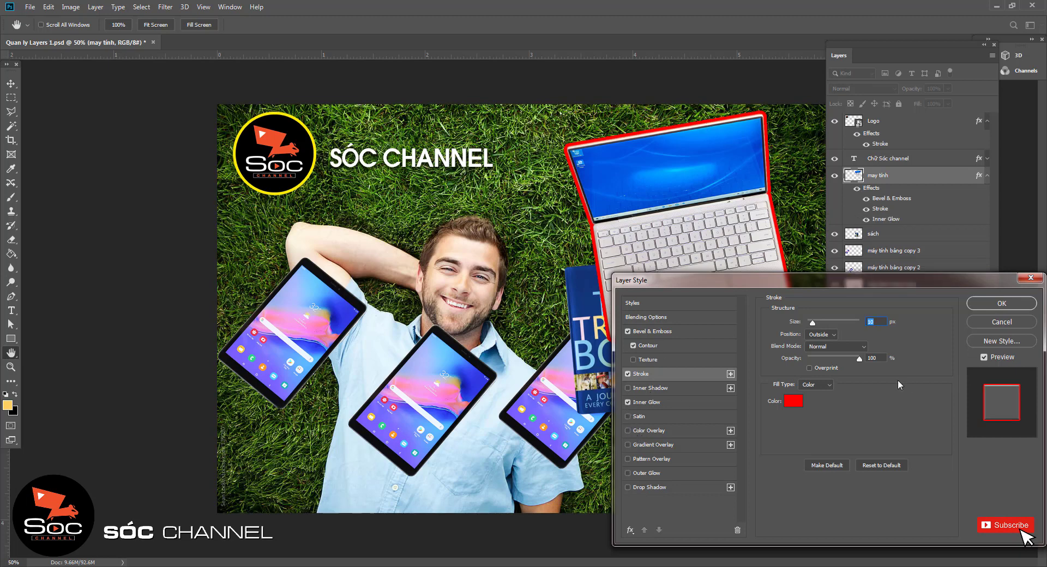
pyautogui.moveTo(812, 322); pyautogui.dragTo(806, 324)
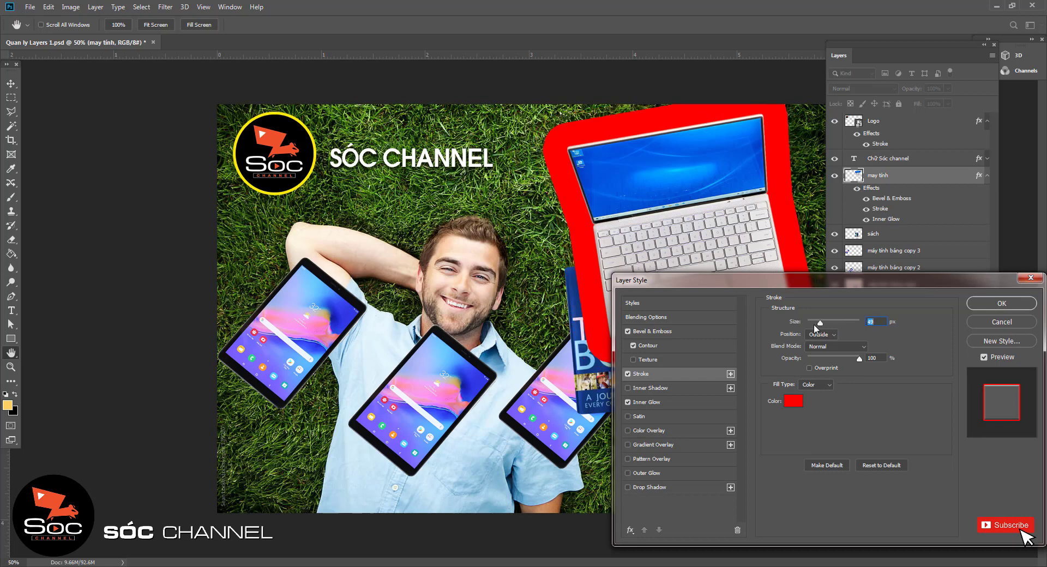
pyautogui.click(823, 335)
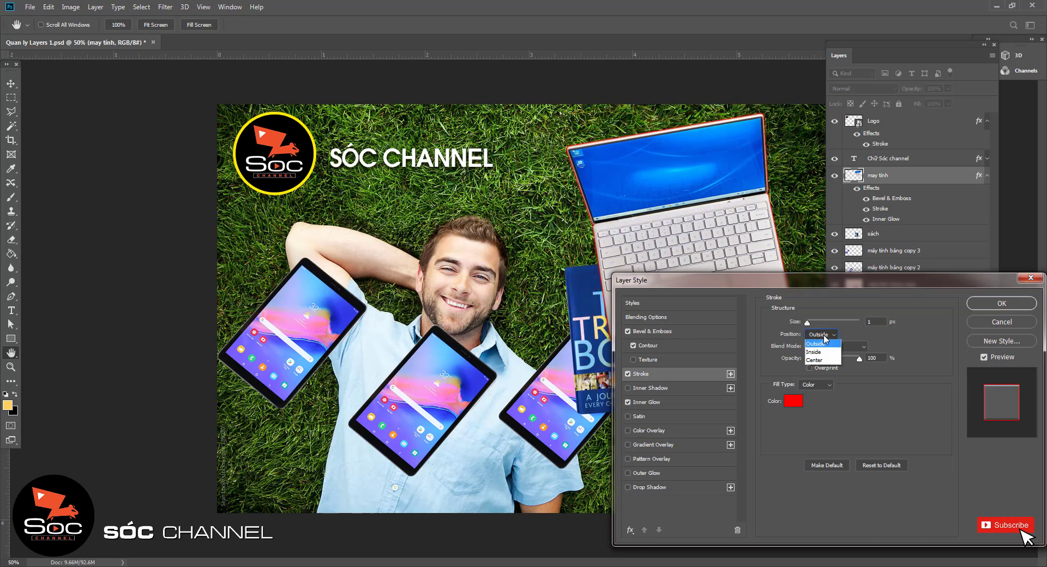
pyautogui.click(824, 344)
pyautogui.moveTo(860, 358); pyautogui.dragTo(839, 360)
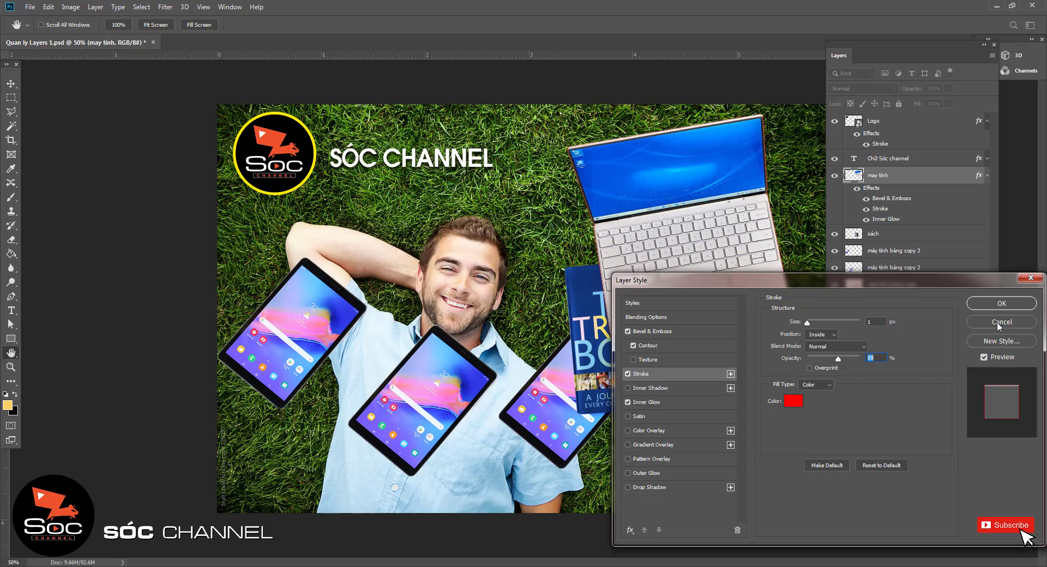
pyautogui.click(998, 322)
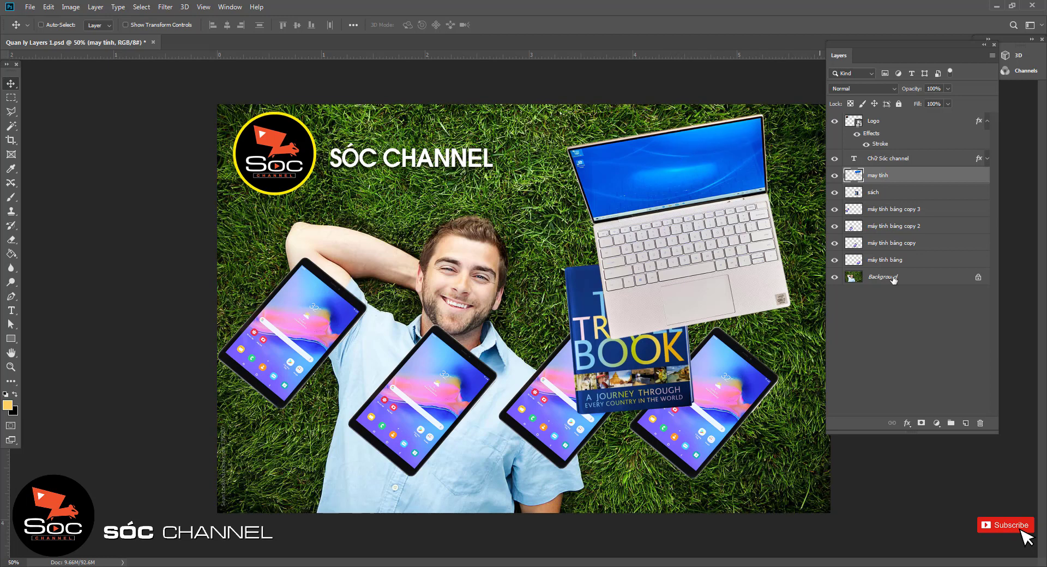
# Step: Add a layer mask to may tinh and paint black to hide the laptop's top edge
pyautogui.click(921, 423)
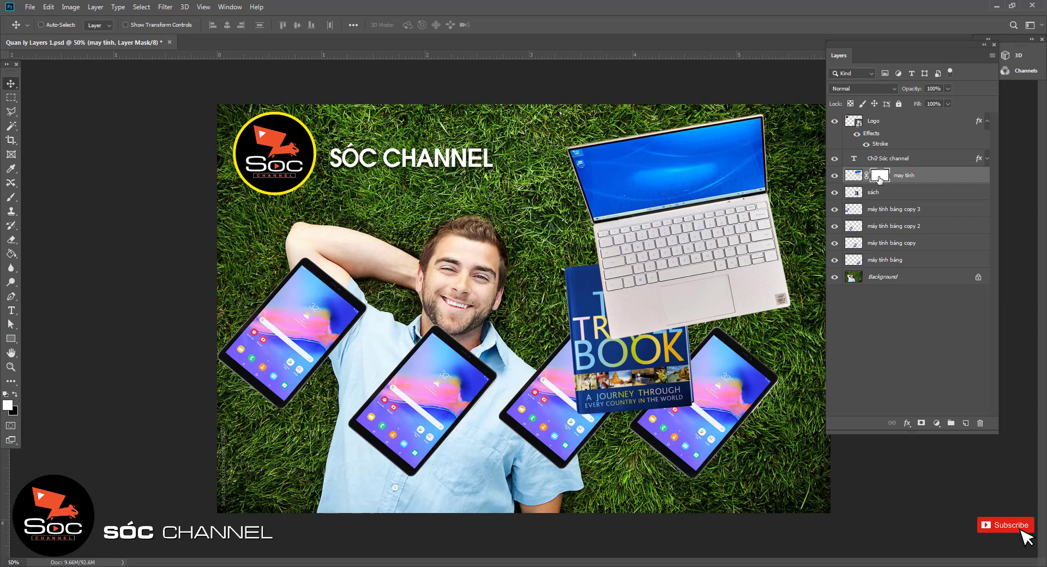
pyautogui.click(16, 394)
pyautogui.click(10, 197)
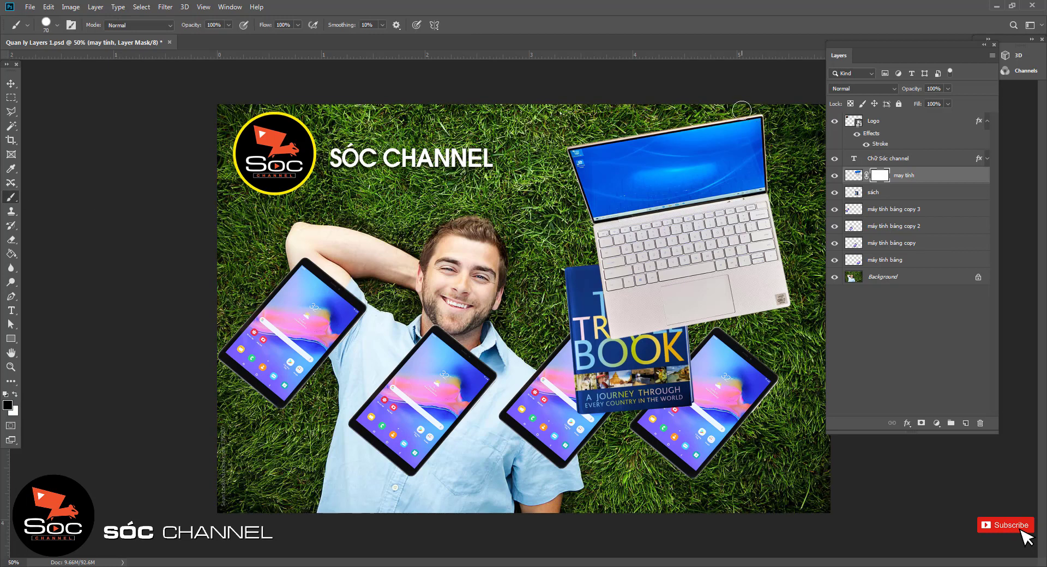
pyautogui.moveTo(723, 115)
pyautogui.mouseDown()
pyautogui.moveTo(747, 119)
pyautogui.moveTo(691, 121)
pyautogui.moveTo(778, 158)
pyautogui.mouseUp()
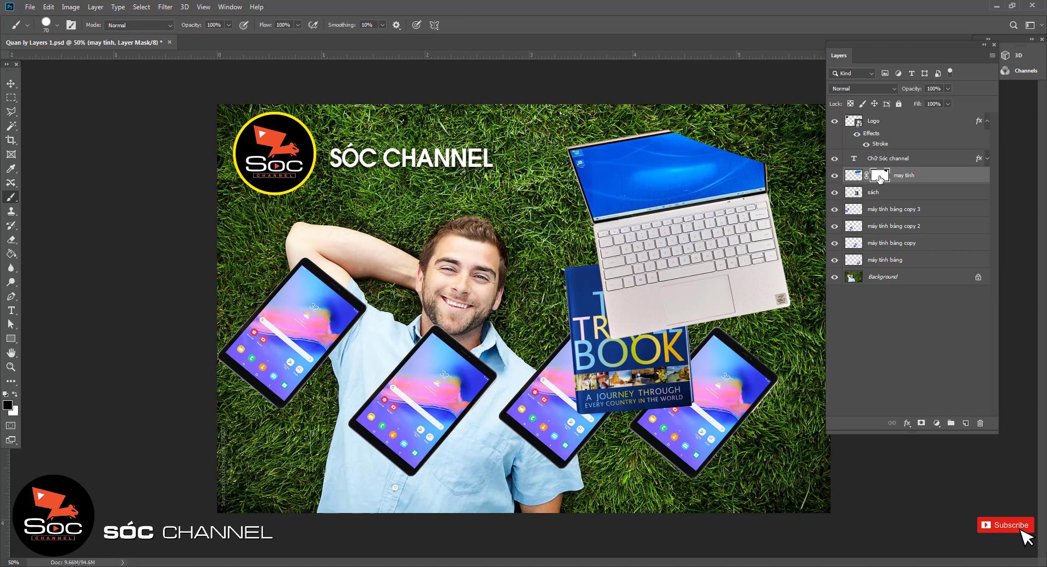
# Step: Paint white to restore the screen's top edge and bezel corner, then apply the mask permanently
pyautogui.click(15, 395)
pyautogui.moveTo(664, 136)
pyautogui.mouseDown()
pyautogui.moveTo(764, 174)
pyautogui.moveTo(728, 135)
pyautogui.moveTo(757, 156)
pyautogui.mouseUp()
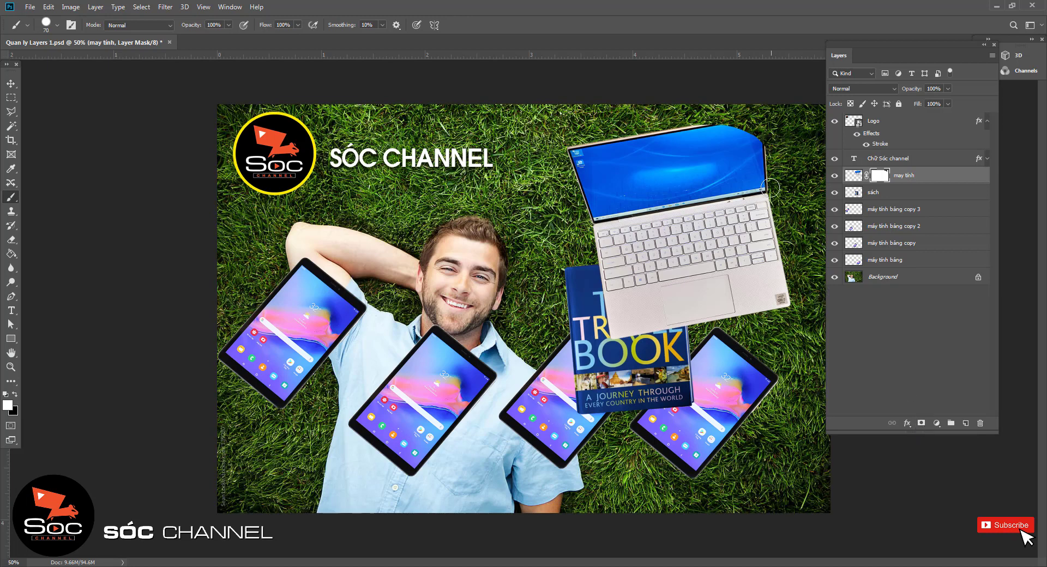
pyautogui.moveTo(770, 188); pyautogui.dragTo(713, 130)
pyautogui.moveTo(883, 178); pyautogui.dragTo(980, 423)
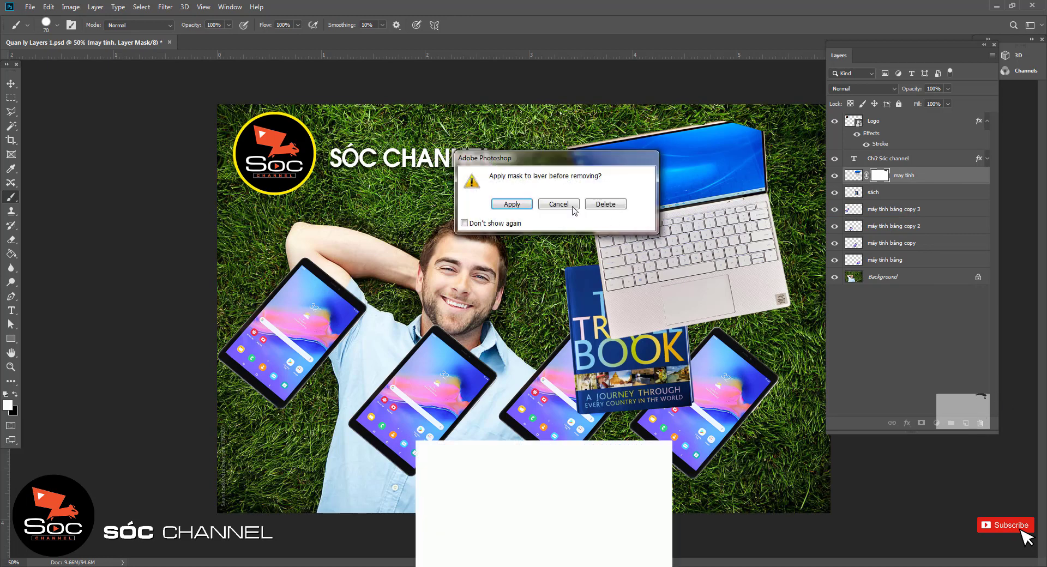
pyautogui.click(512, 204)
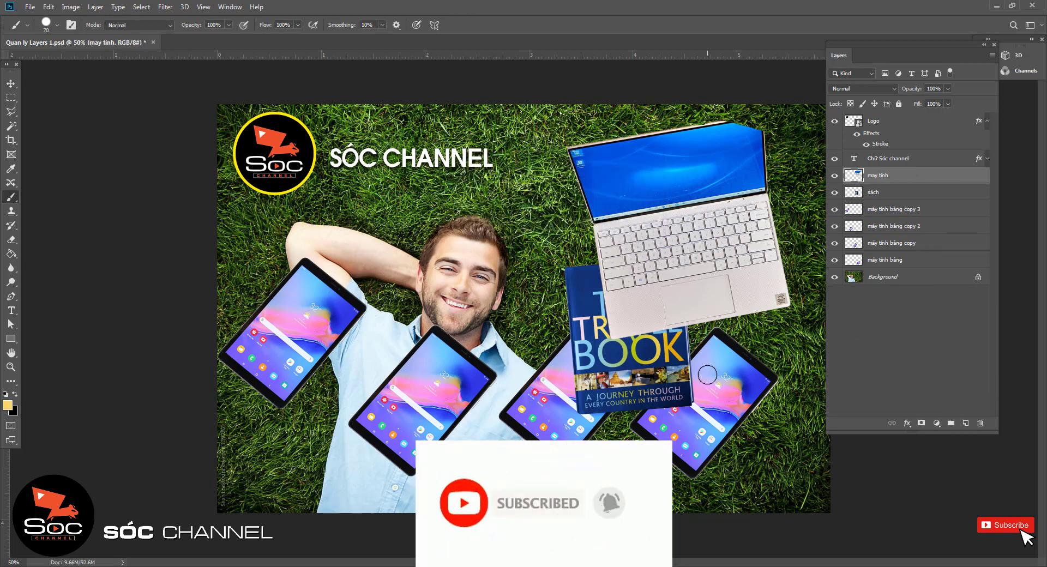